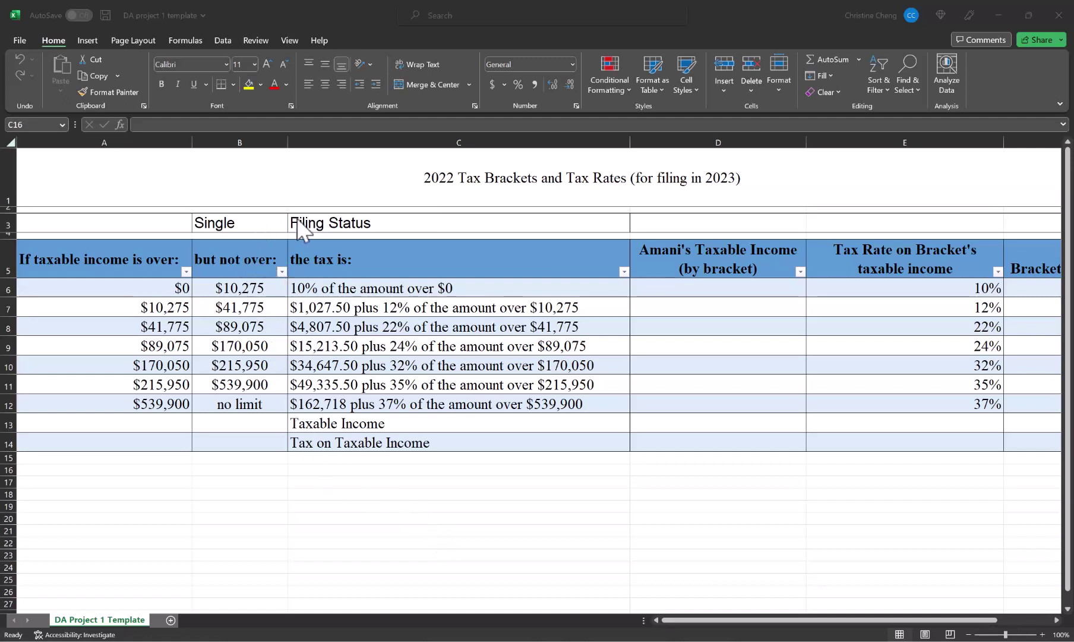
Step: Save the workbook to the Desktop under the student's name with ACCY 405 and section
click(100, 166)
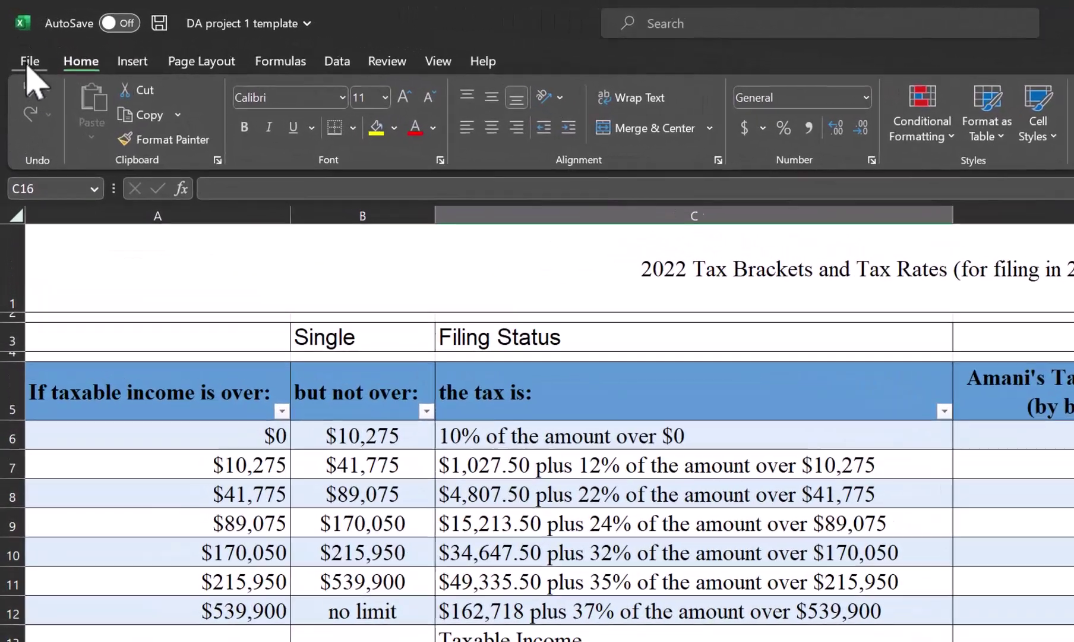
click(20, 40)
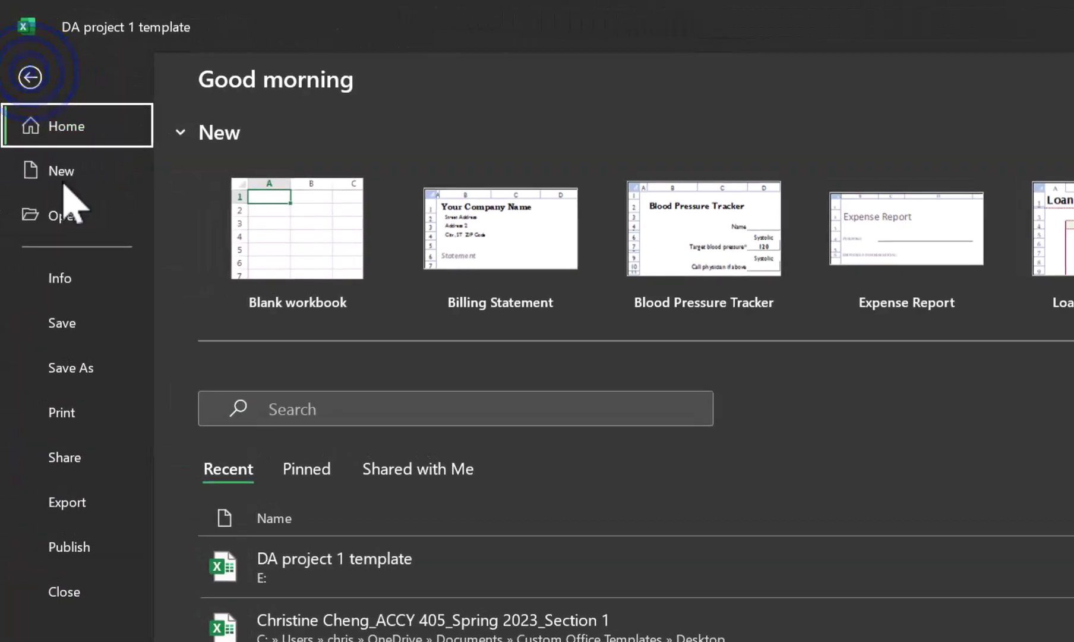
click(84, 380)
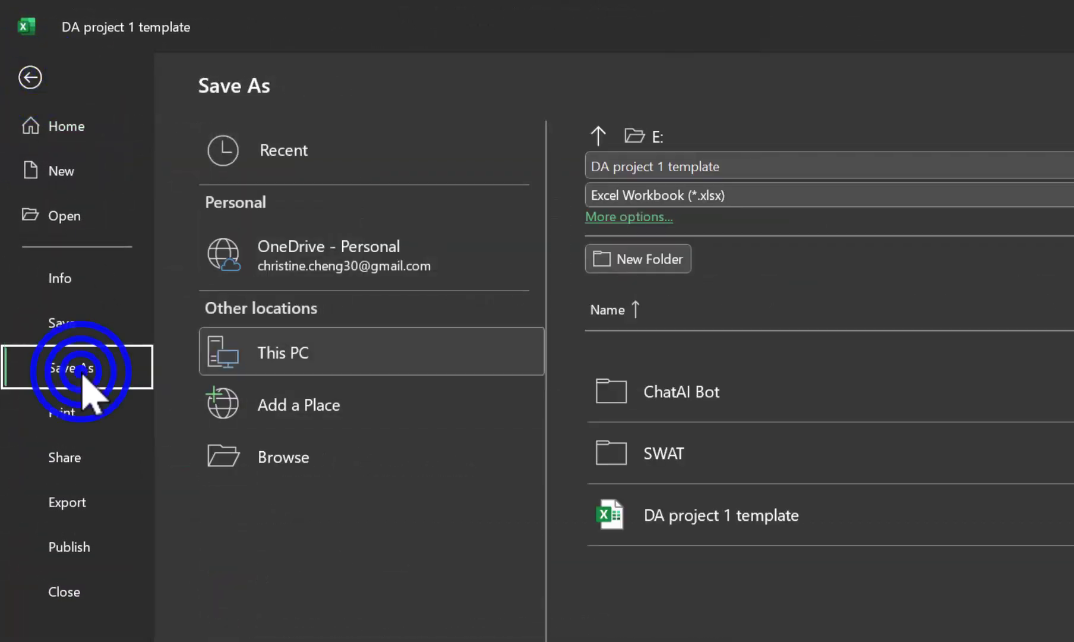
click(300, 448)
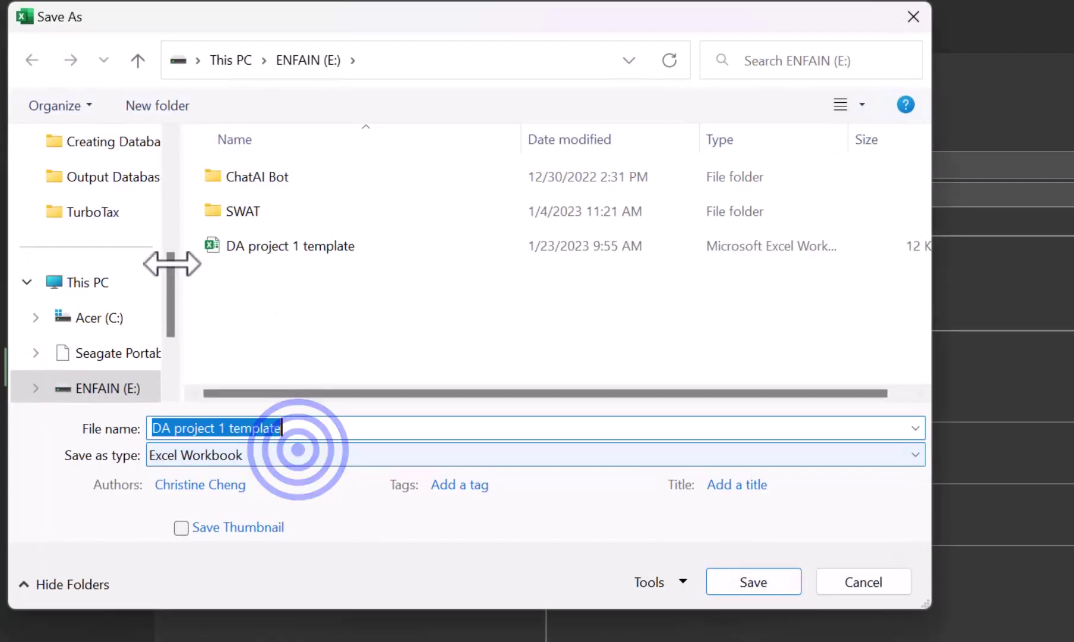
drag(172, 290, 194, 202)
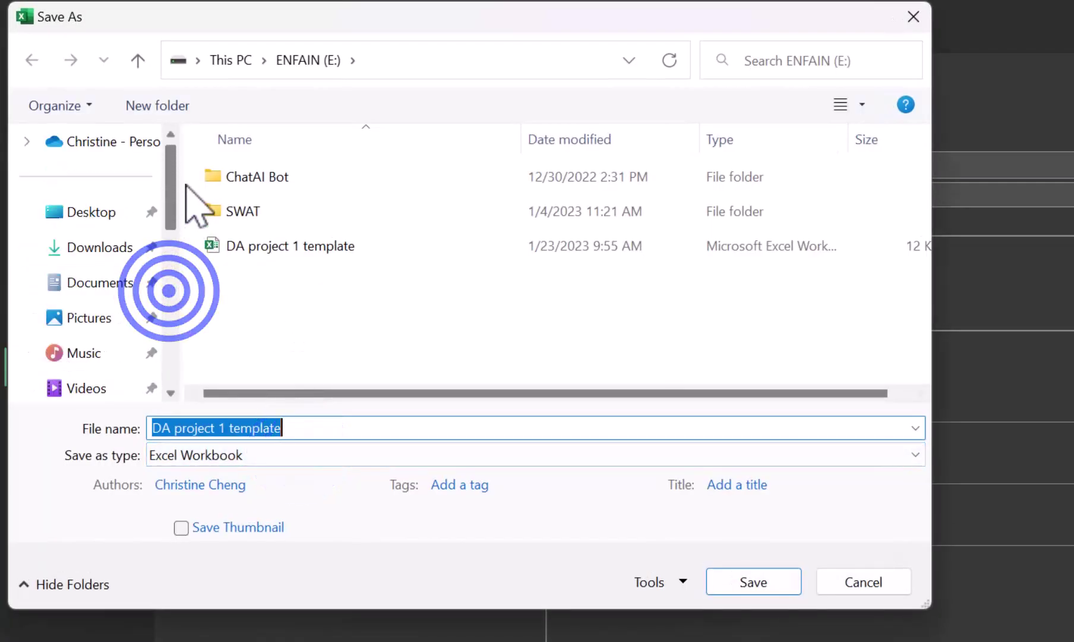
click(98, 223)
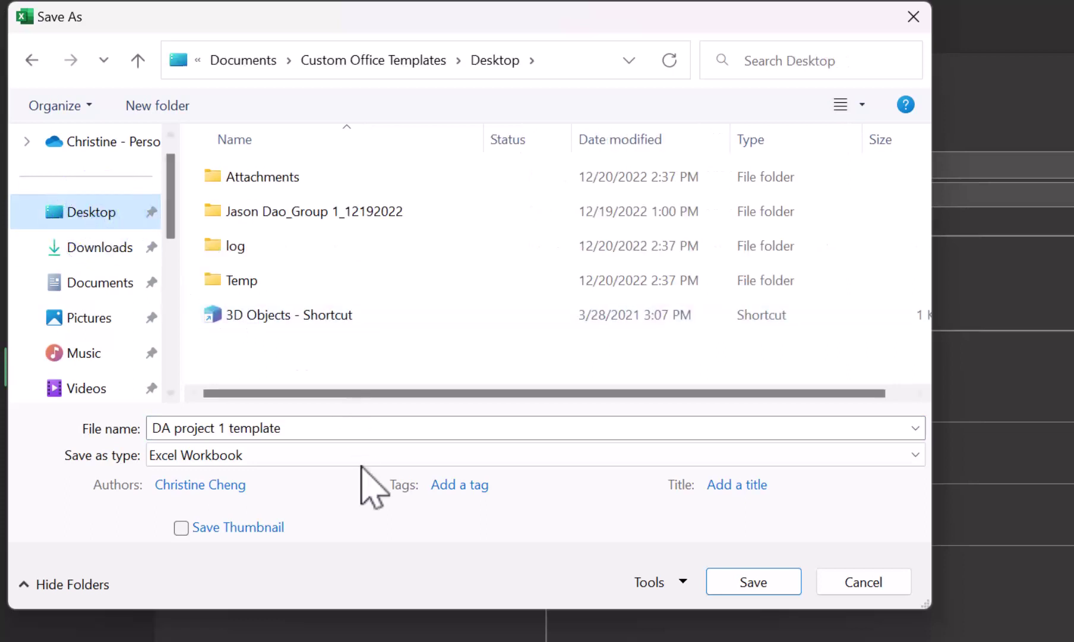
click(309, 431)
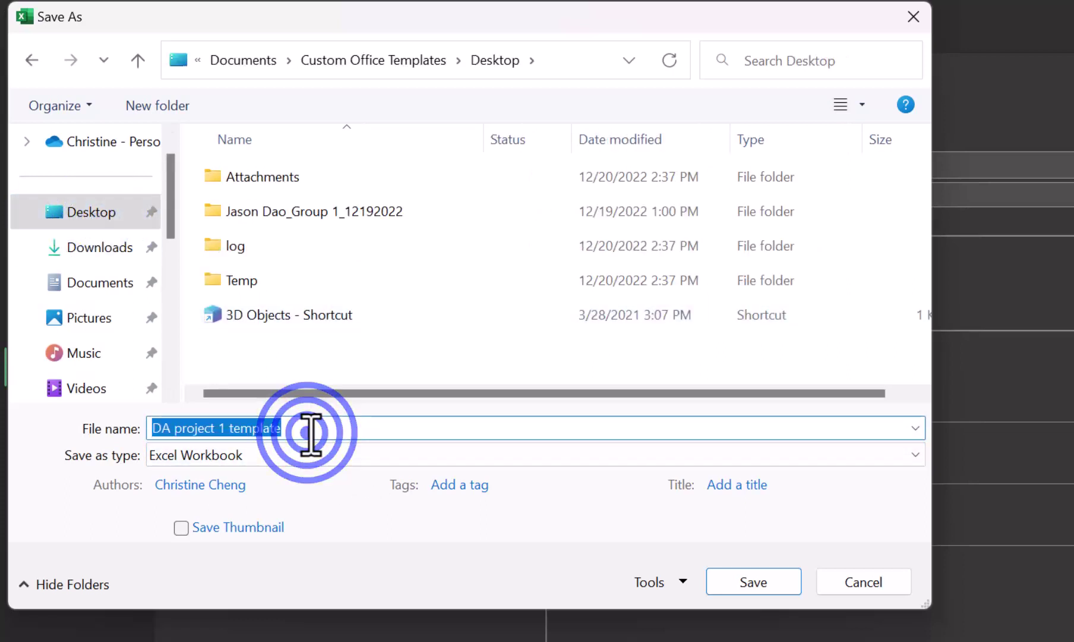
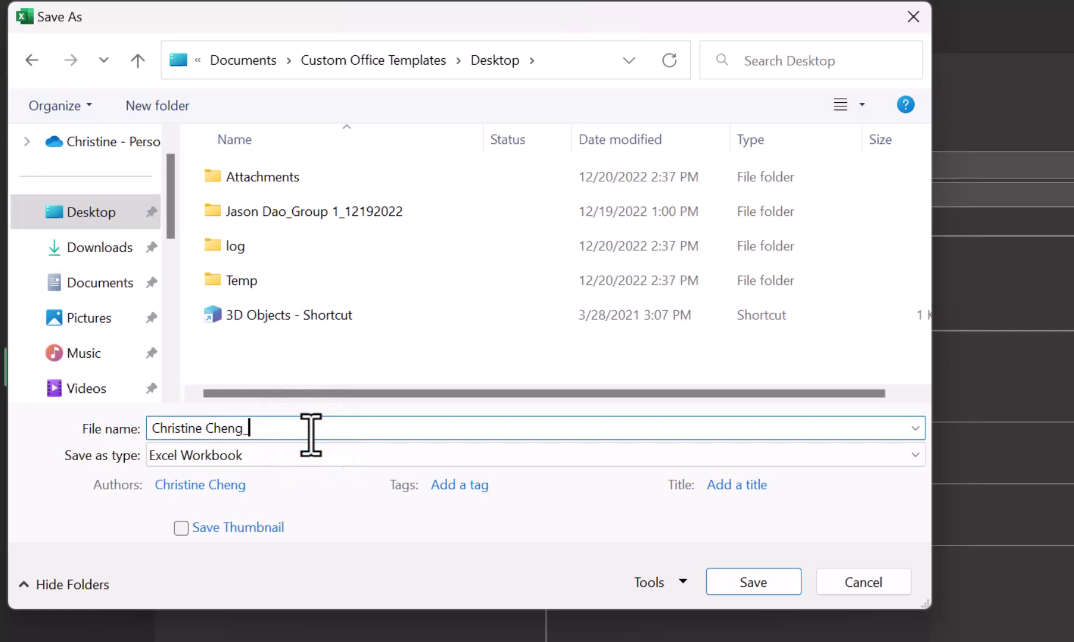
text(ACCY 4)
text(05 5)
text(pring)
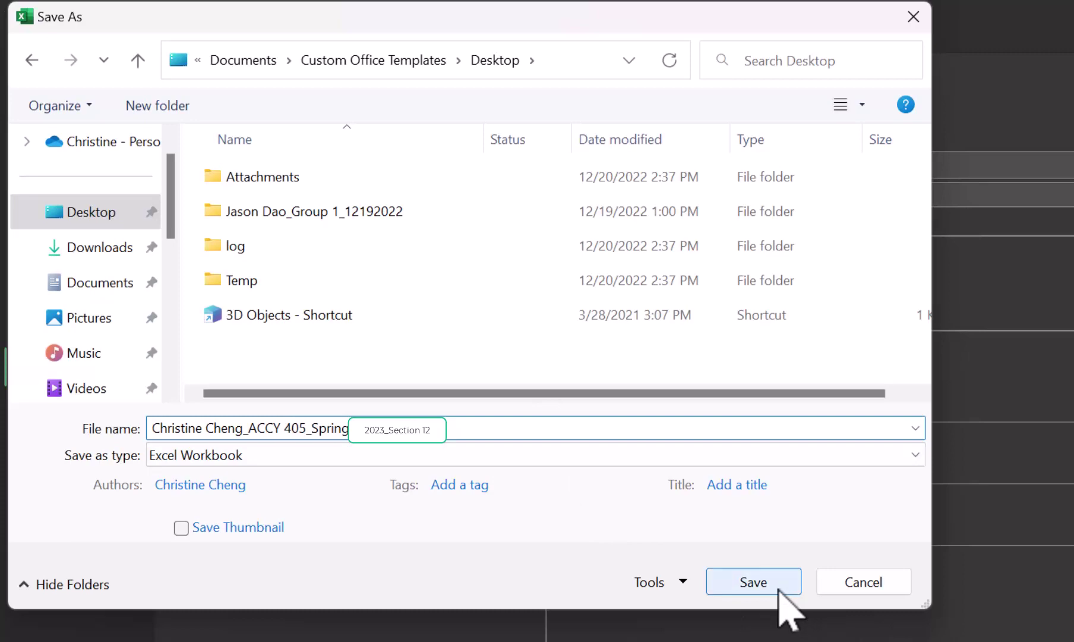
click(771, 584)
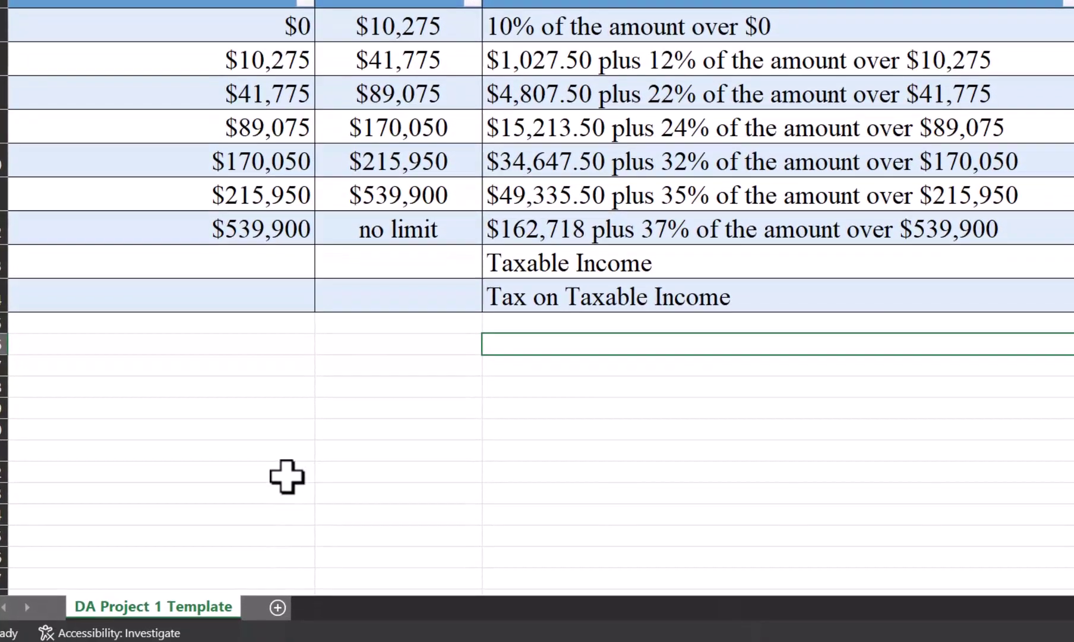
Step: Rename the DA Project 1 Template sheet to 'Tax Rate Schedule'
right_click(172, 603)
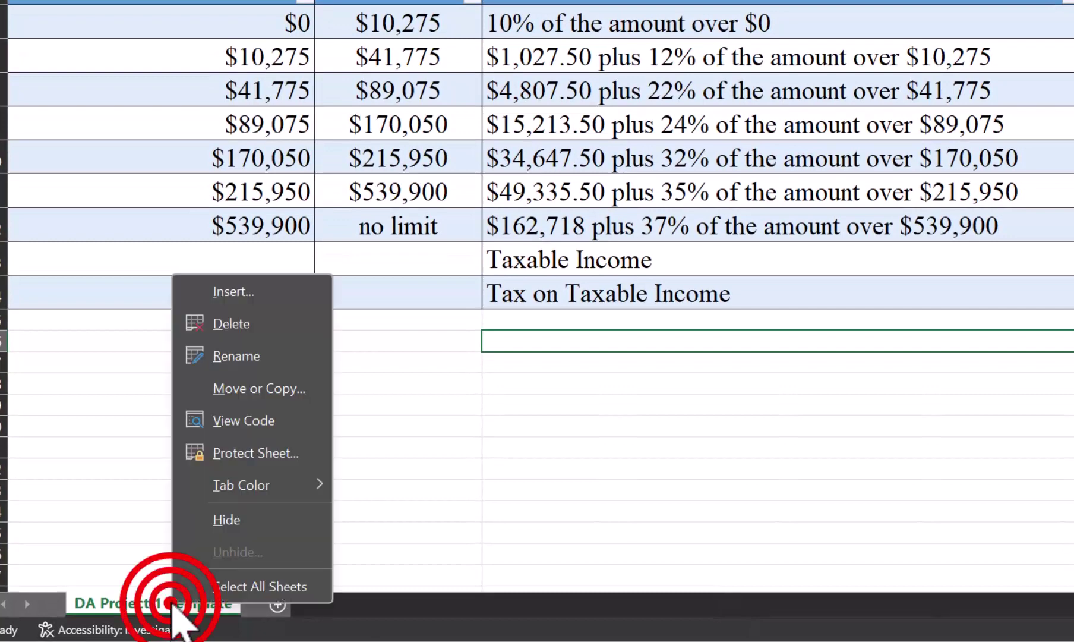
click(252, 357)
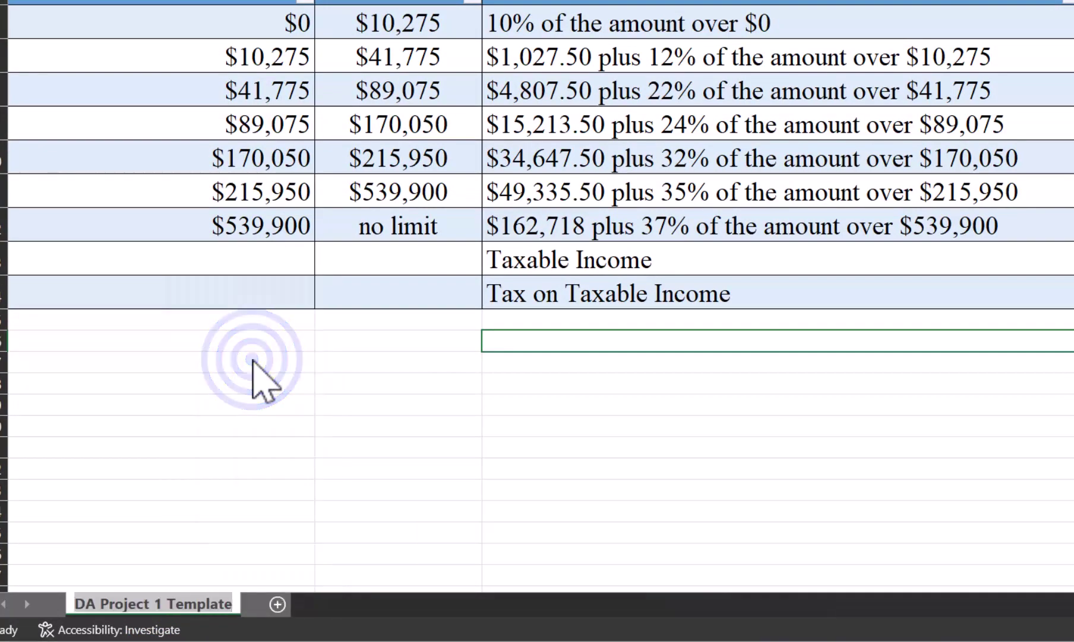
key(BackSpace)
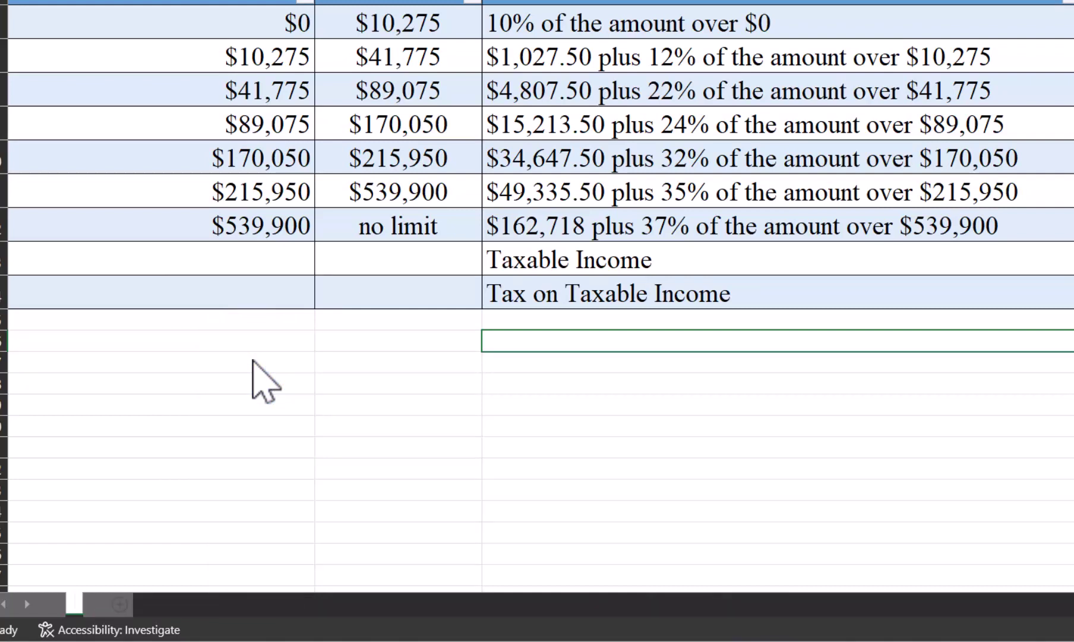
text(Tax Rate)
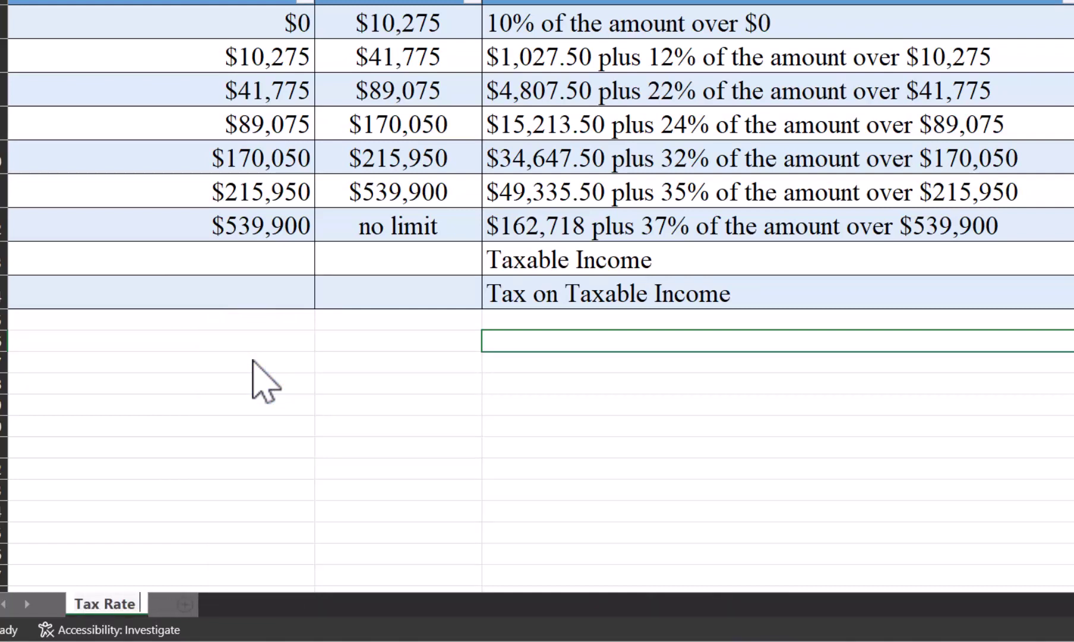
text( Schedule)
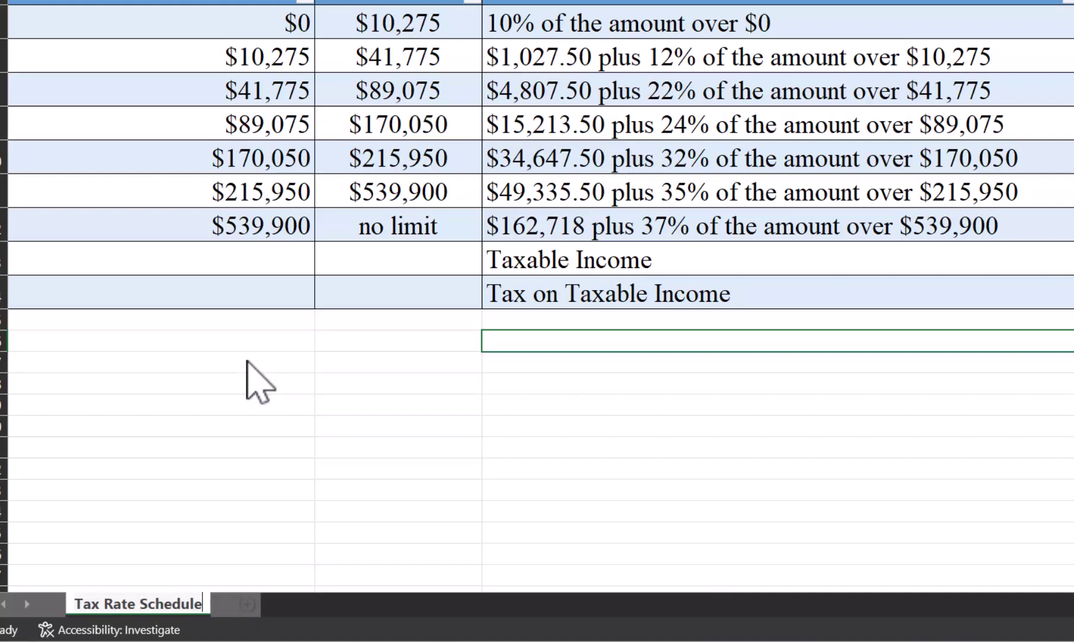
click(197, 361)
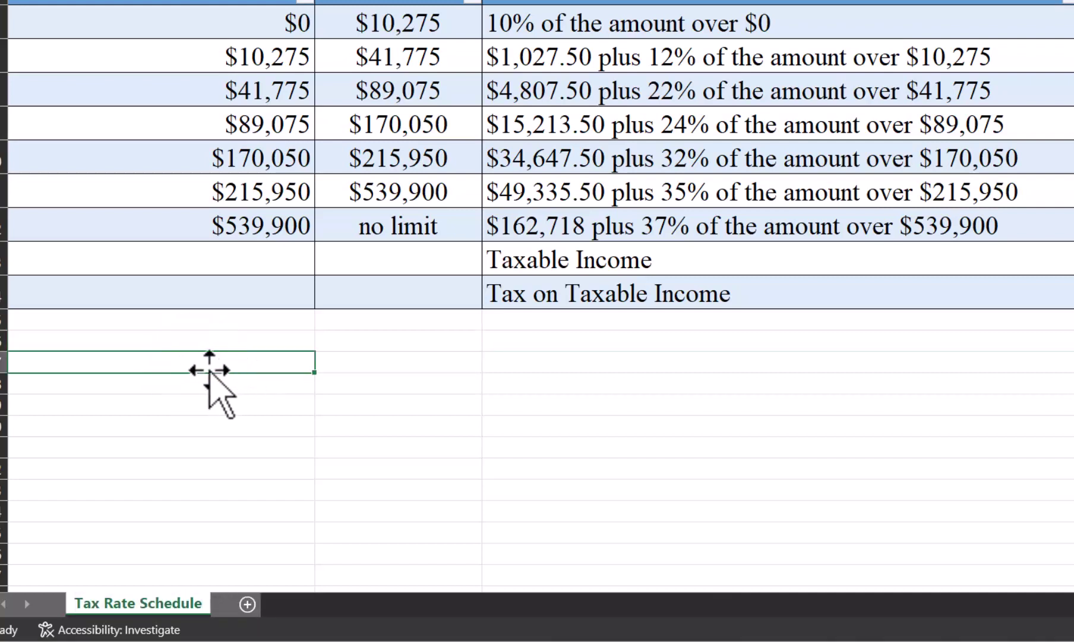
Step: Add a new sheet and name it 'Input and Output Summary'
click(246, 604)
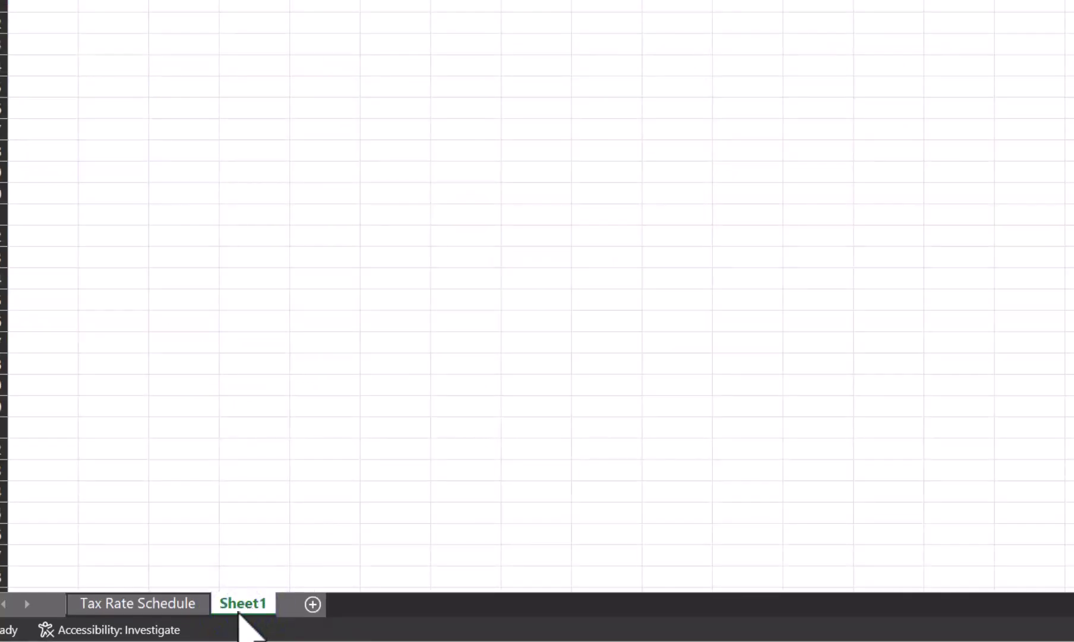
right_click(230, 606)
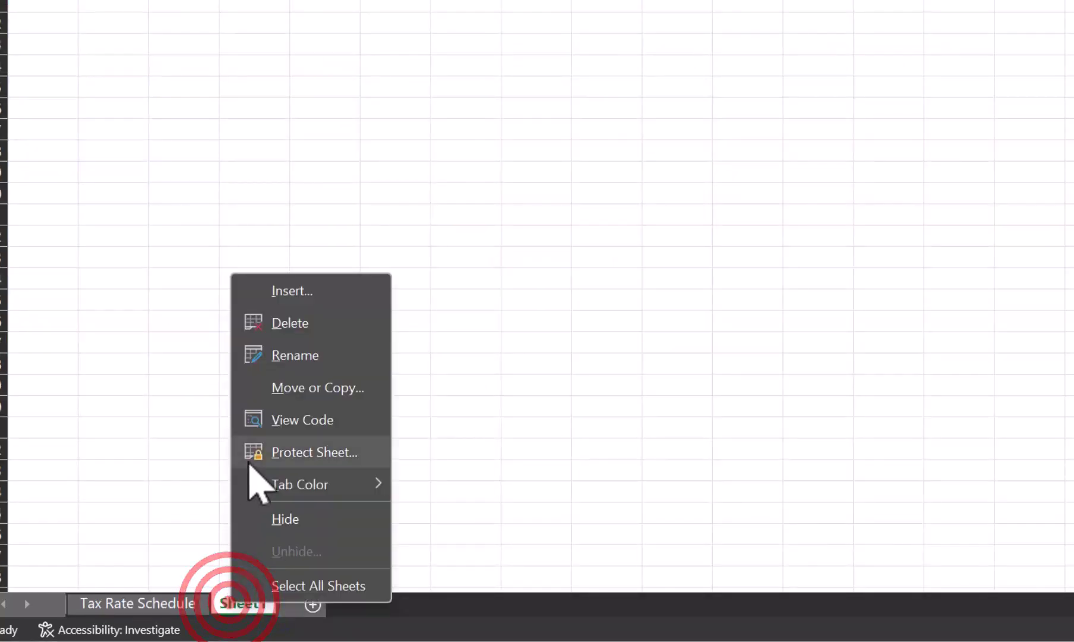
click(296, 356)
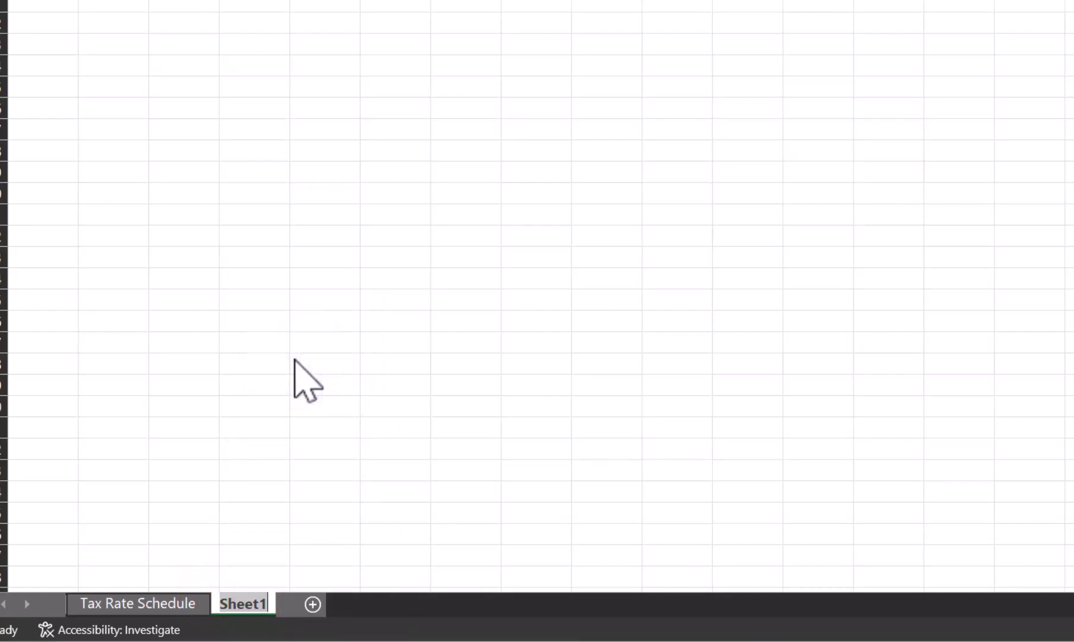
text(Input and)
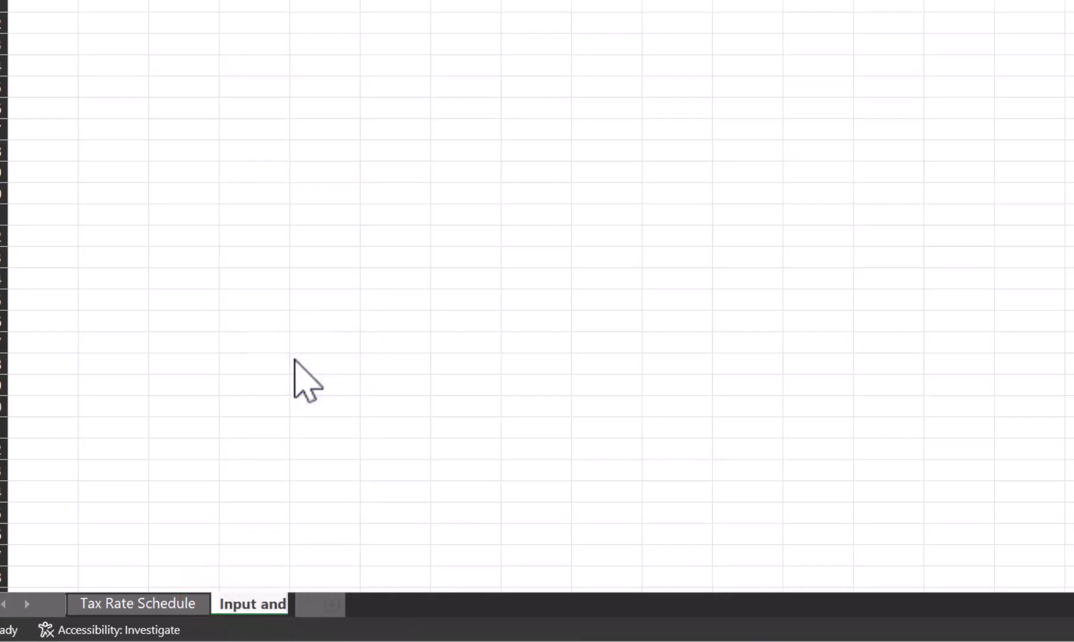
text( Output Summary)
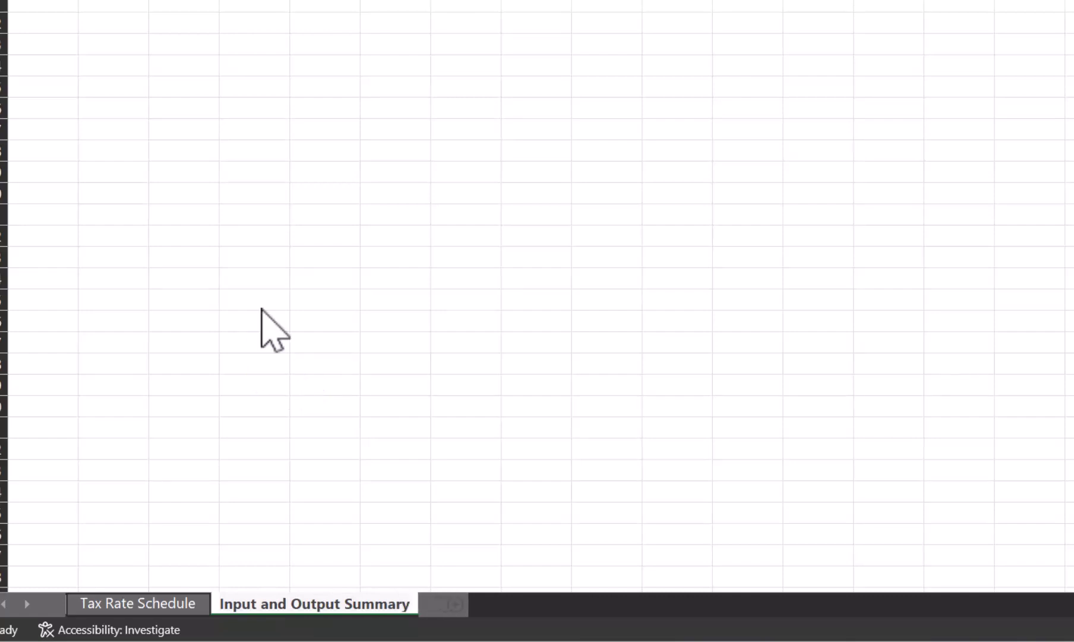
key(Return)
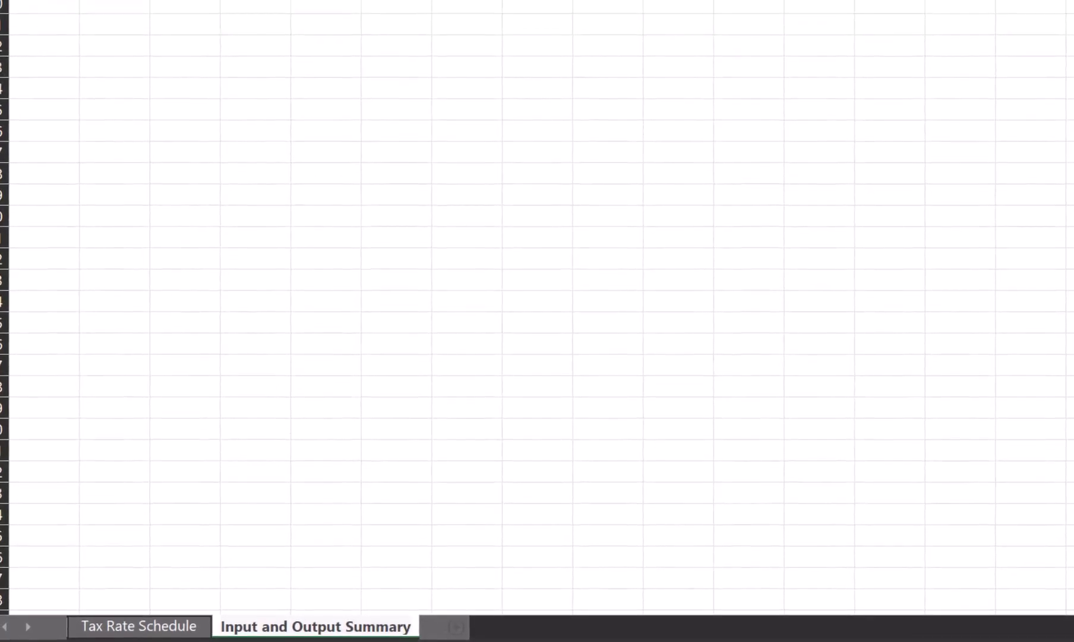
Step: Type 'This sheet is used to enter basic details for the client for the 2022 tax year.' in A1
click(44, 3)
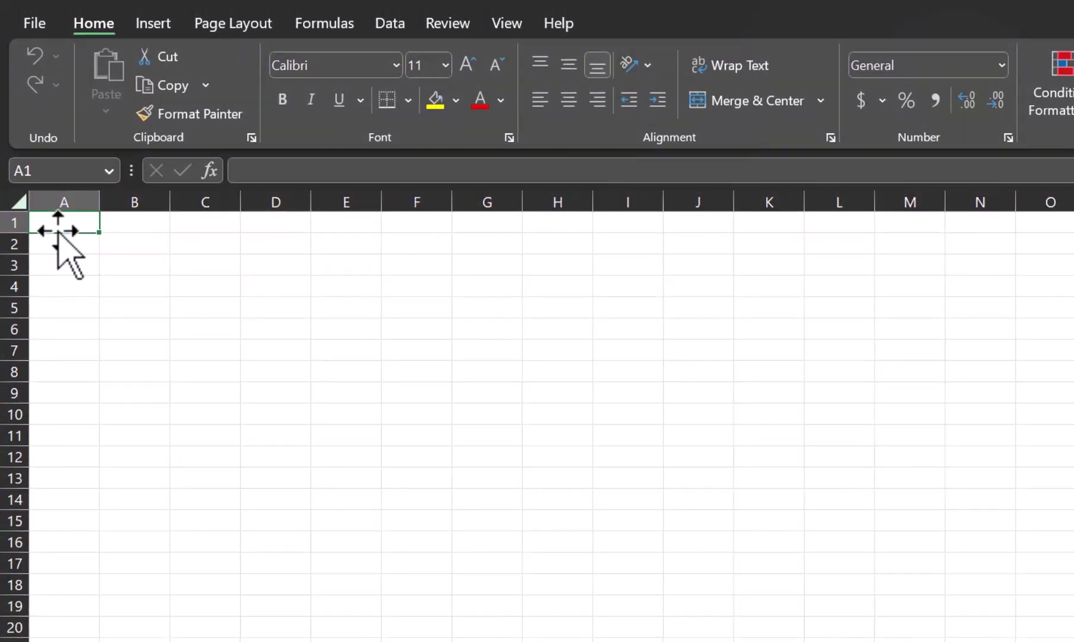
text(This sheet is)
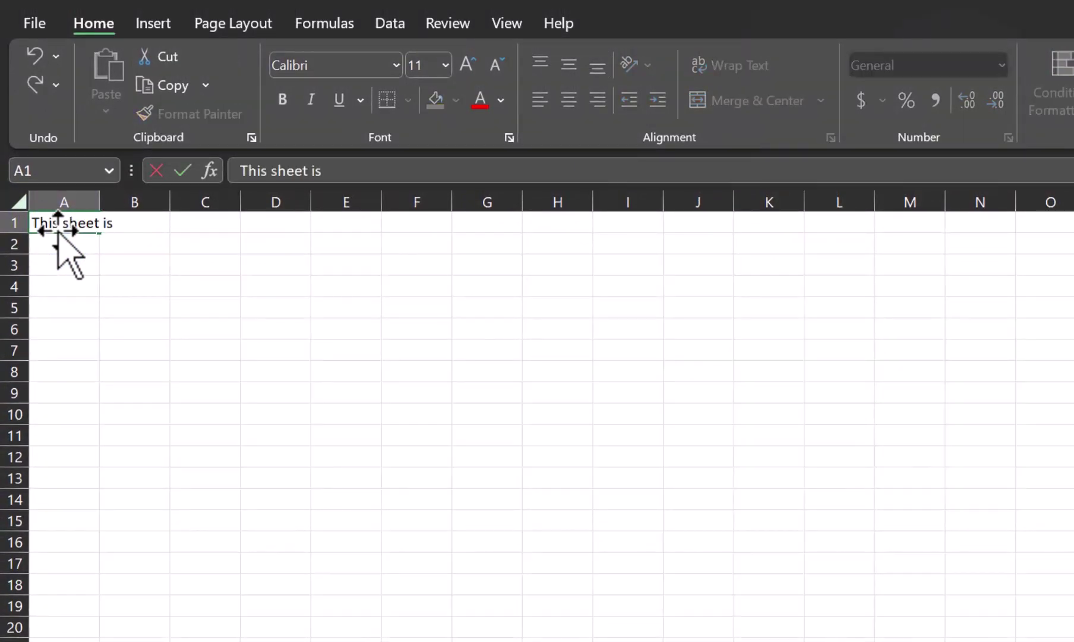
text( used to enter ba)
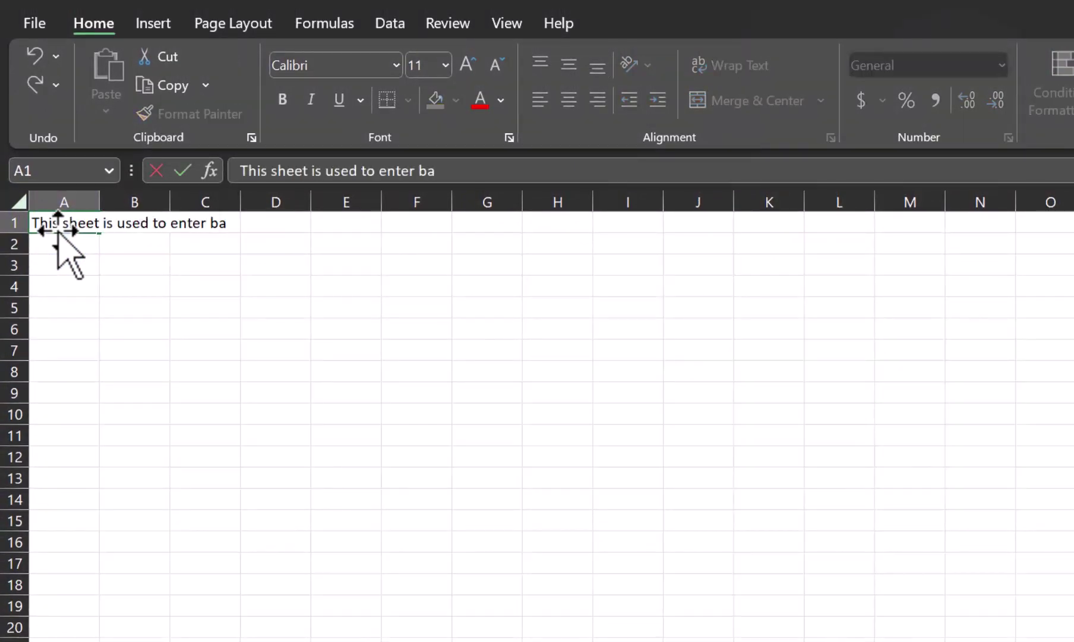
text(sic details for the cli)
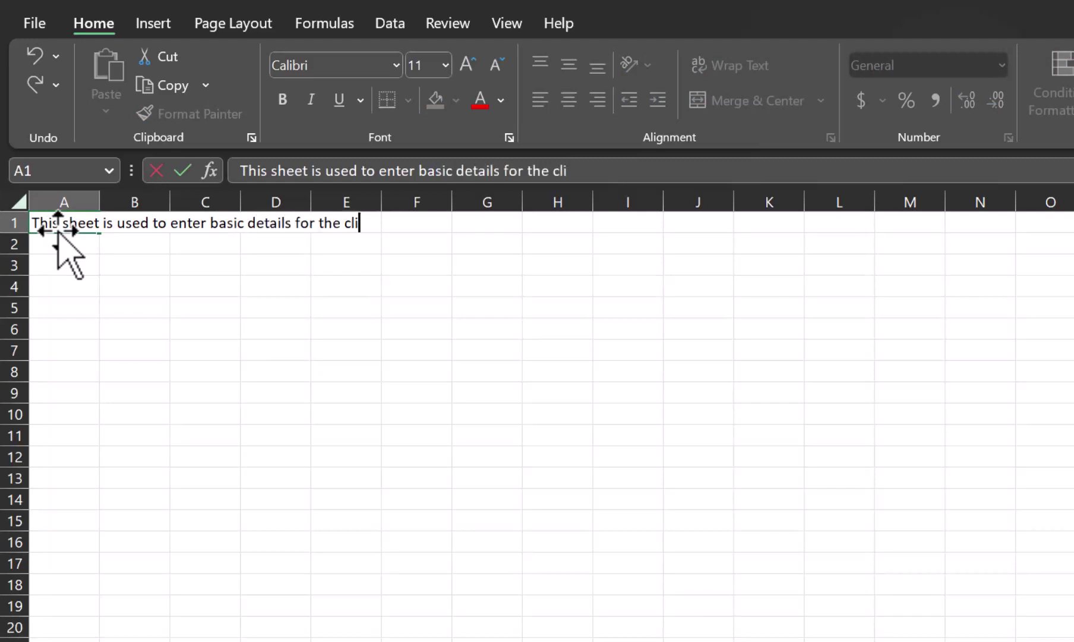
text(ent for the )
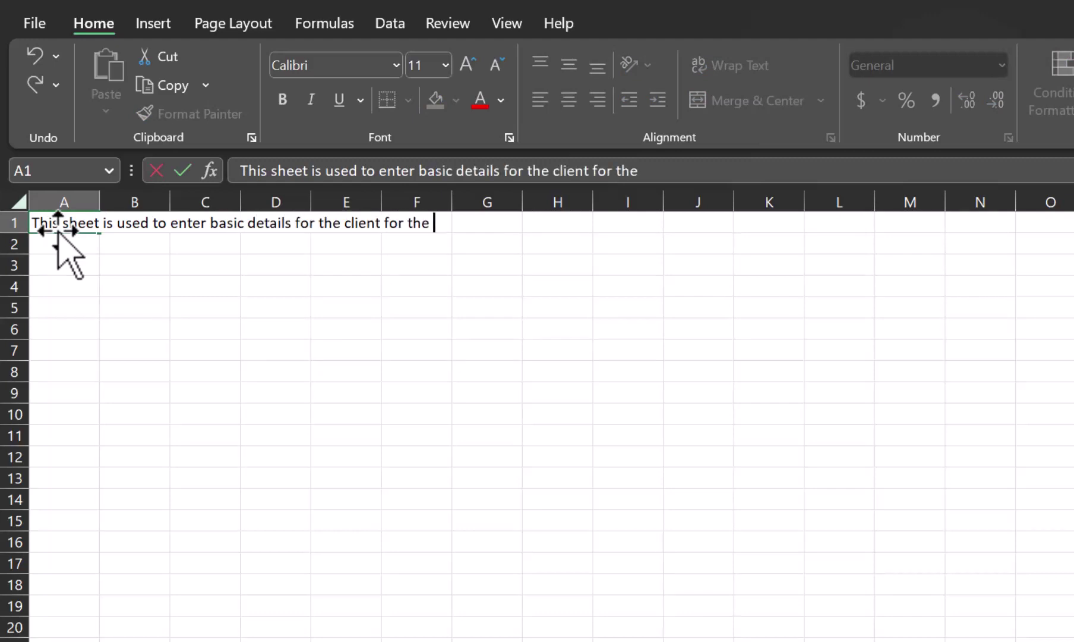
text(2022 tax yea)
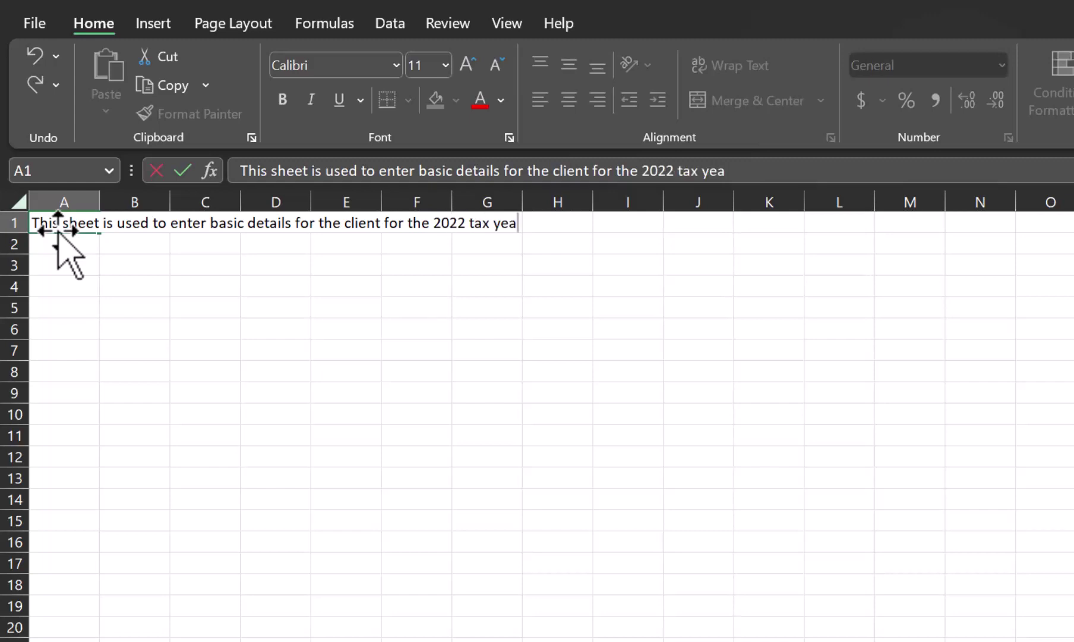
text(rr.)
key(BackSpace)
key(BackSpace)
text(.)
key(Return)
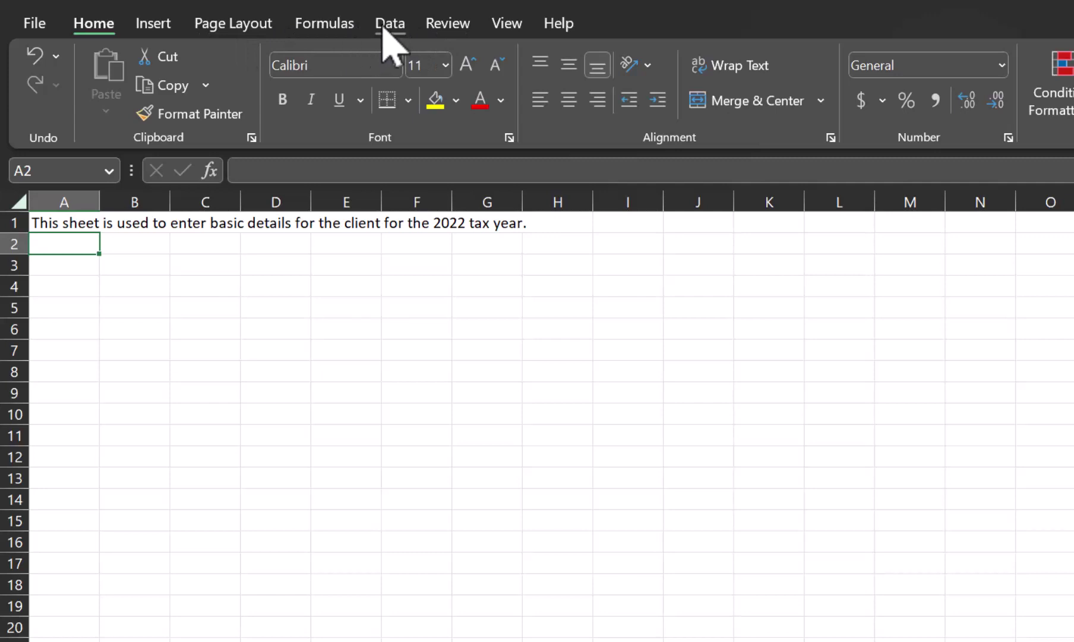
Step: Run a spelling check on the sheet from the start, then return to the Home ribbon
click(441, 27)
click(61, 71)
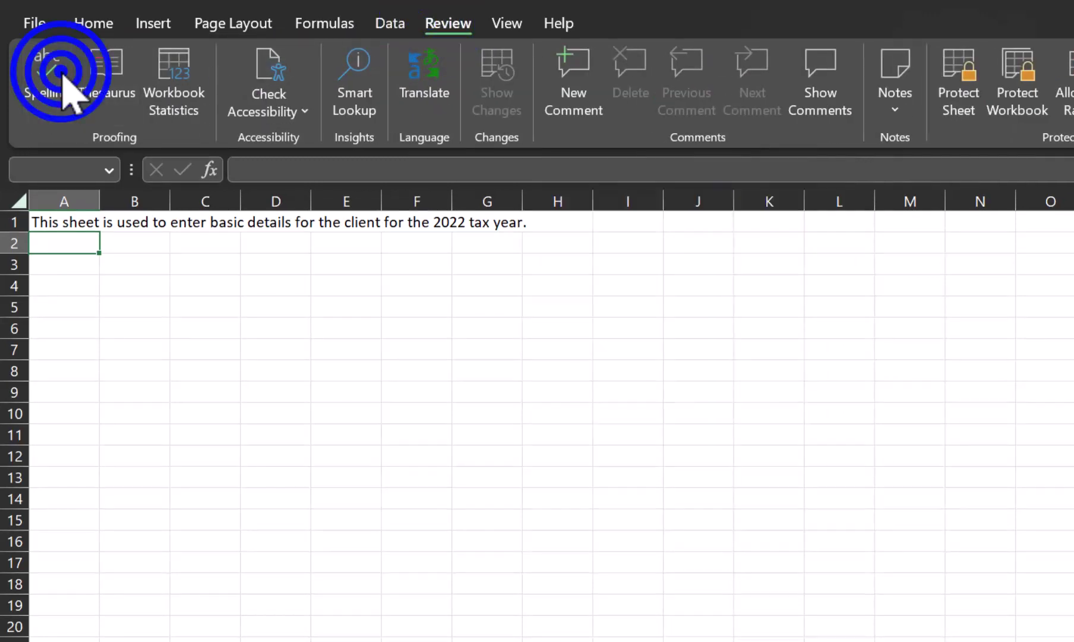
click(915, 581)
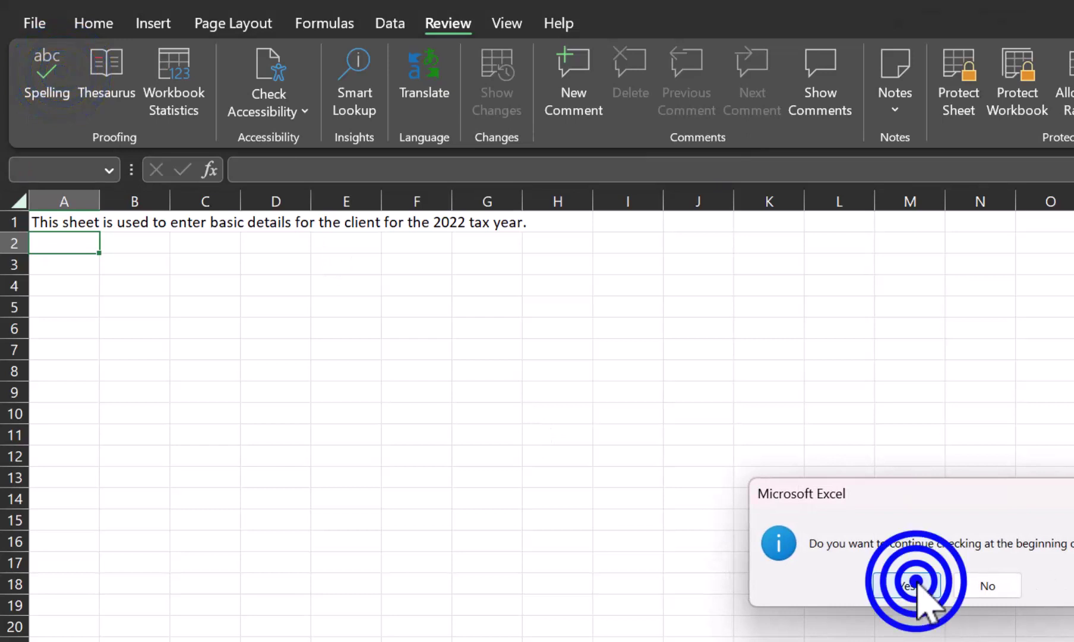
click(947, 586)
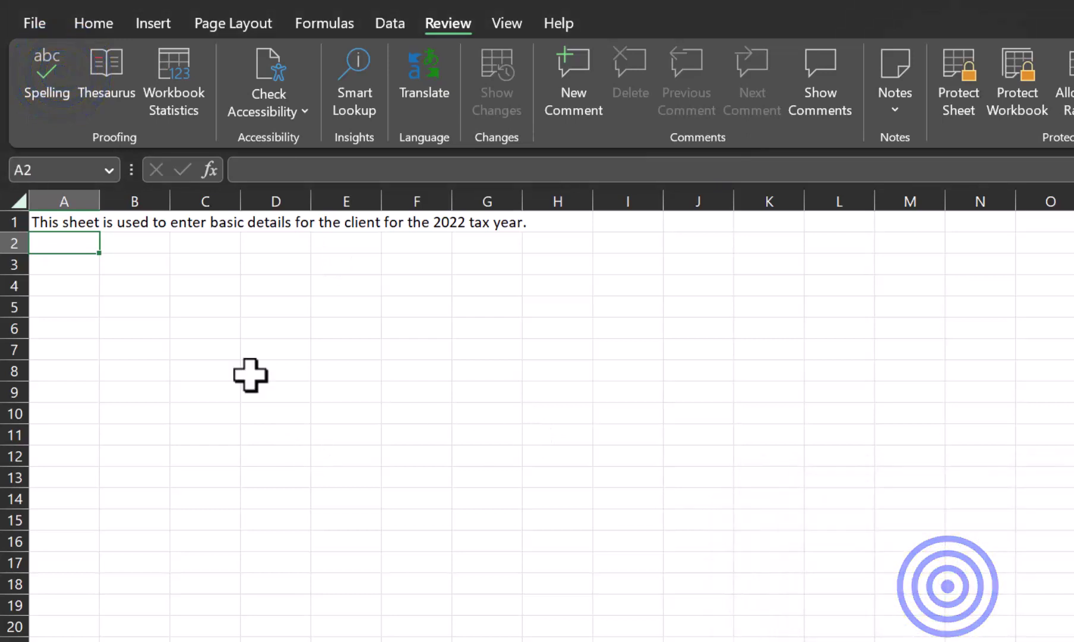
click(93, 23)
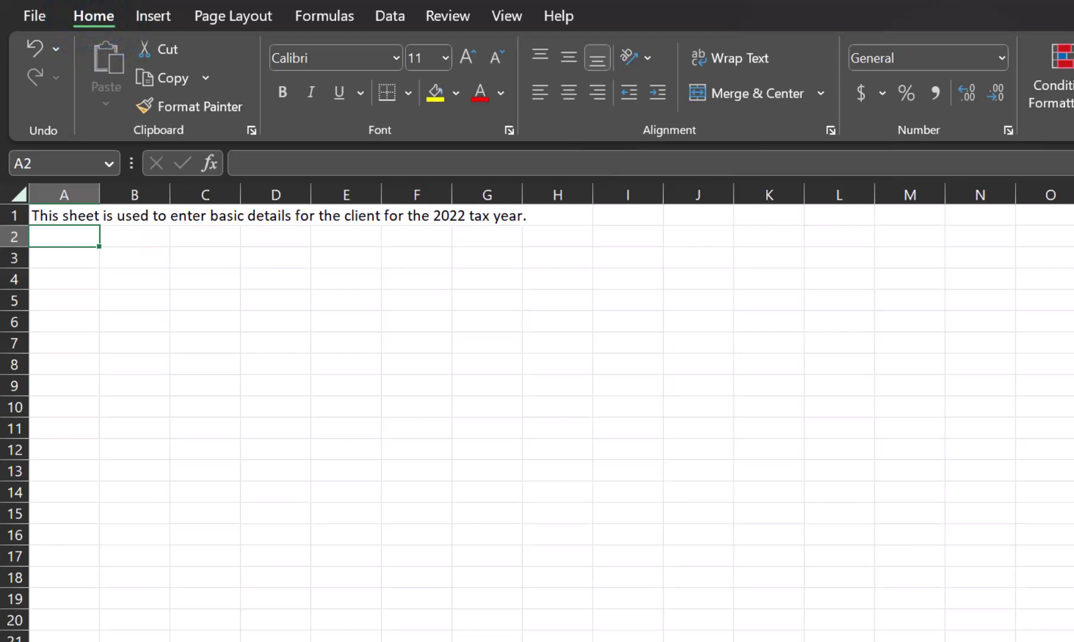
Step: Enter the 'Filing Status' label in B3, then begin selecting result cells A9 and A11
click(121, 256)
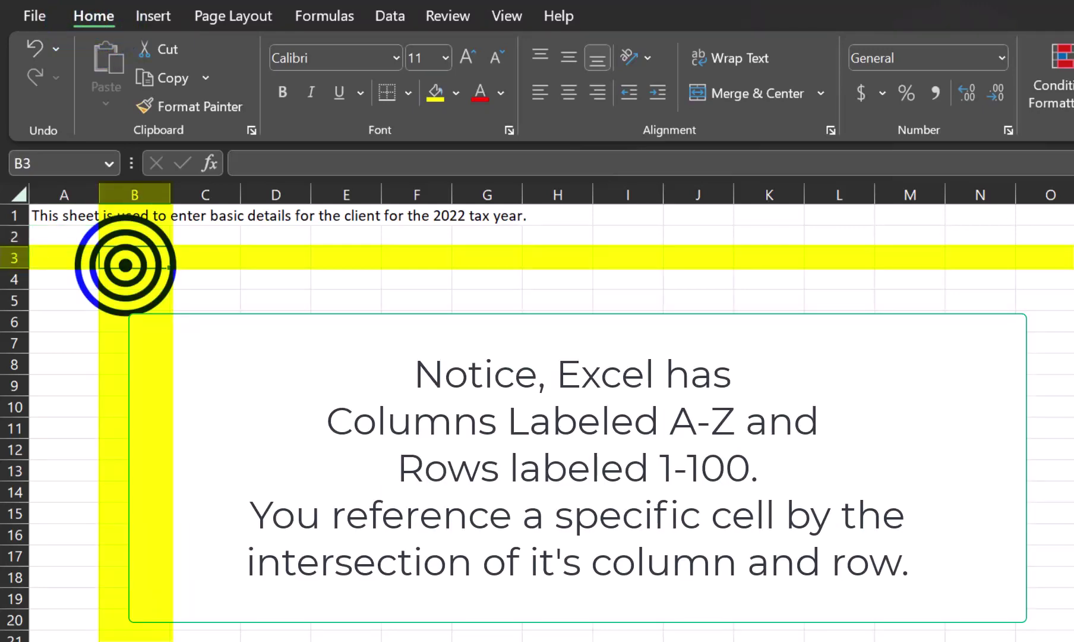
text(Filing)
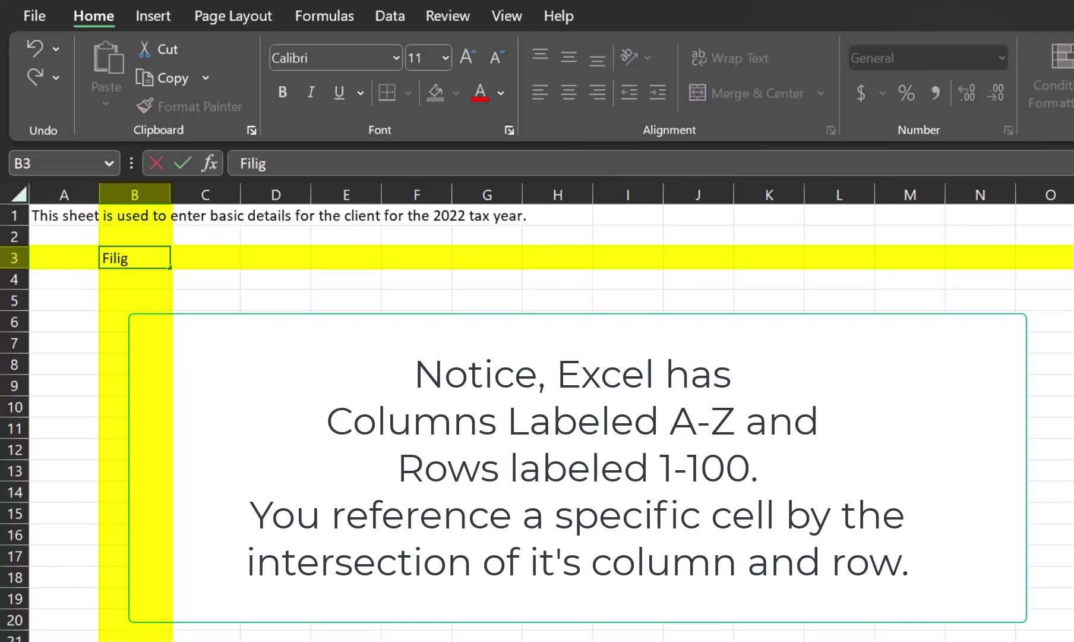
key(BackSpace)
text(ng St atus)
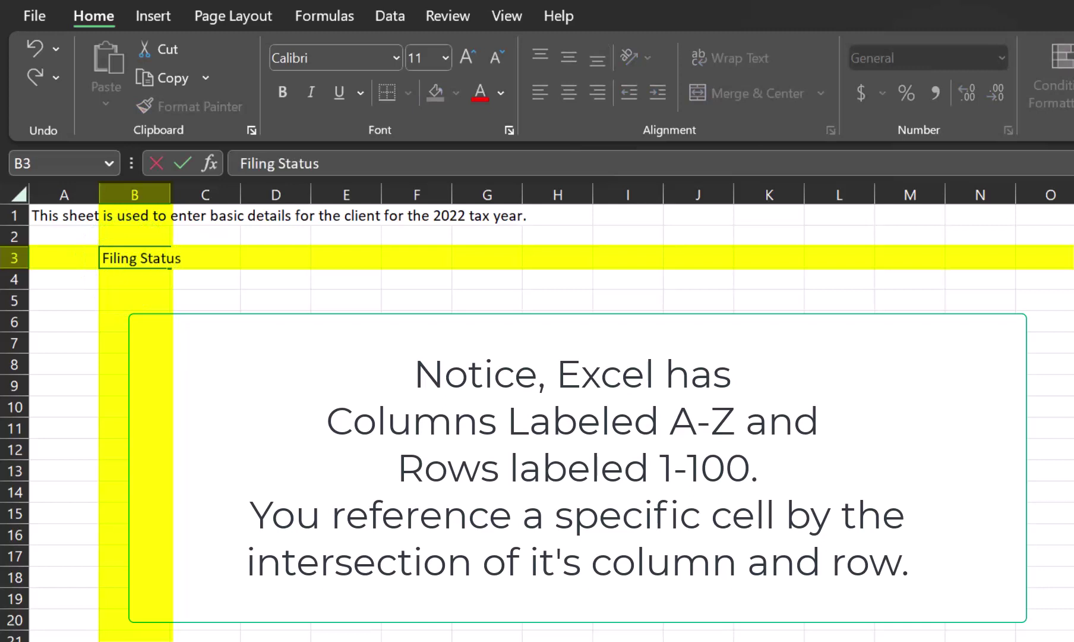
key(Return)
key(Return)
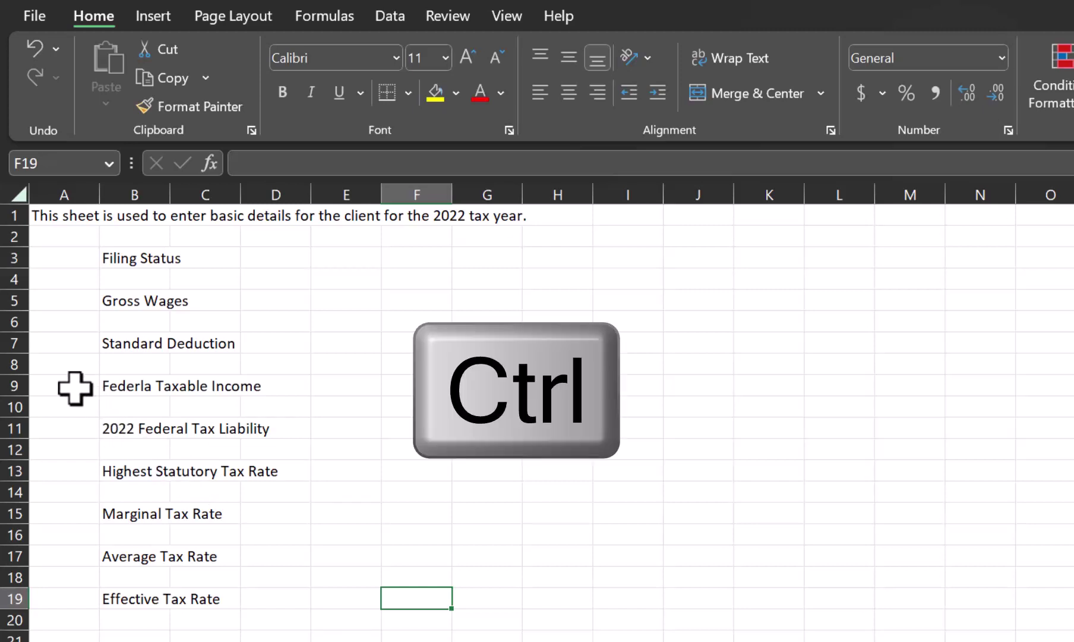
click(75, 388)
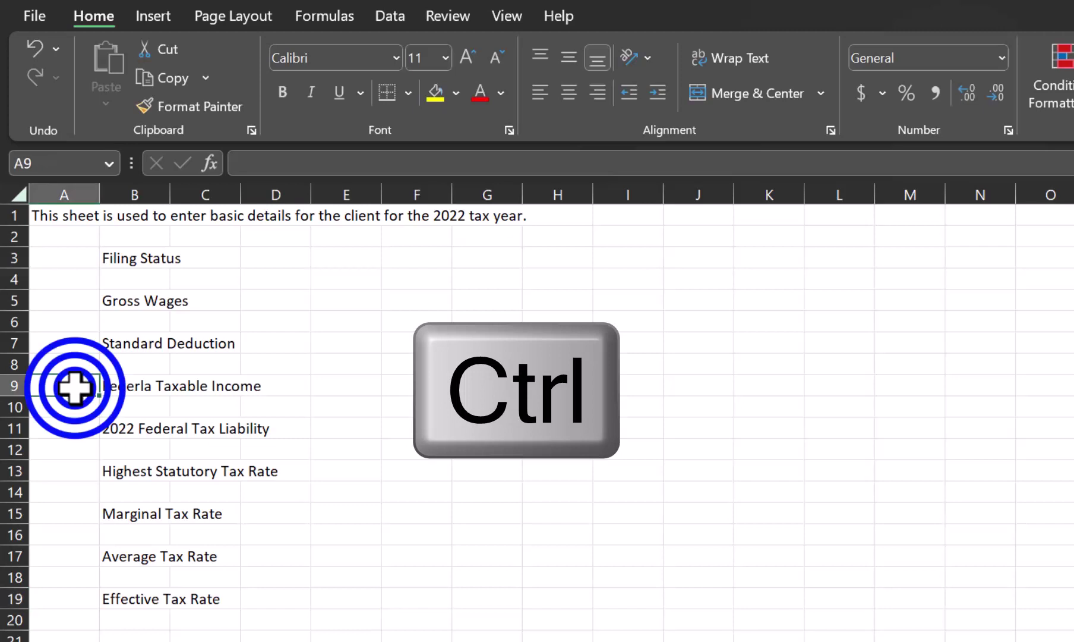
ctrl+click(82, 426)
Step: Add A13, A15, A17 and A19 to the selection and apply Thick Outside Borders
ctrl+click(77, 471)
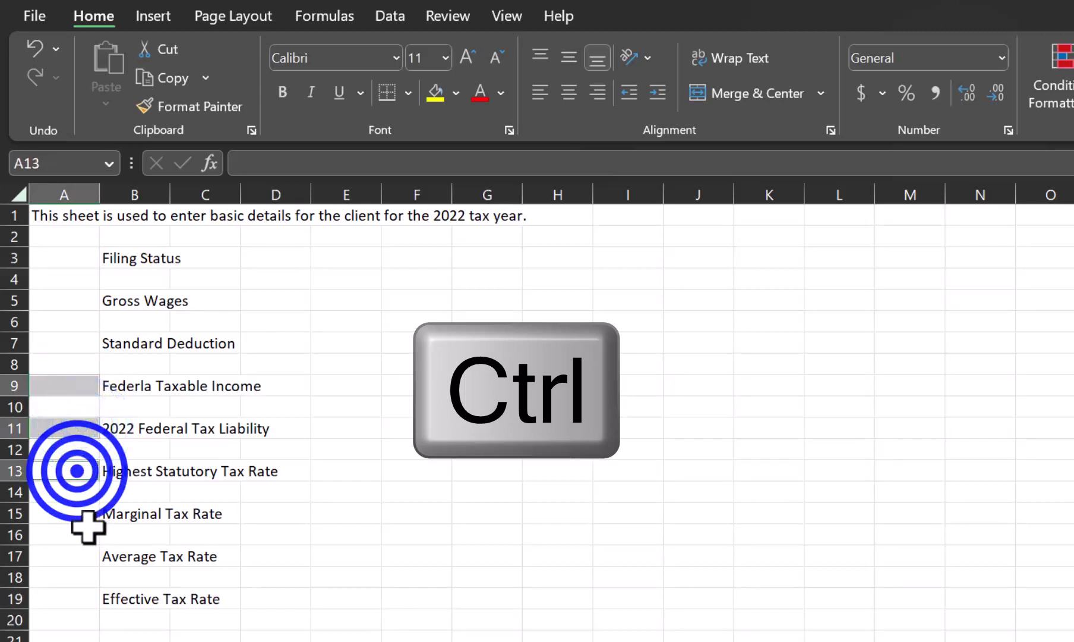
ctrl+click(80, 512)
ctrl+click(82, 554)
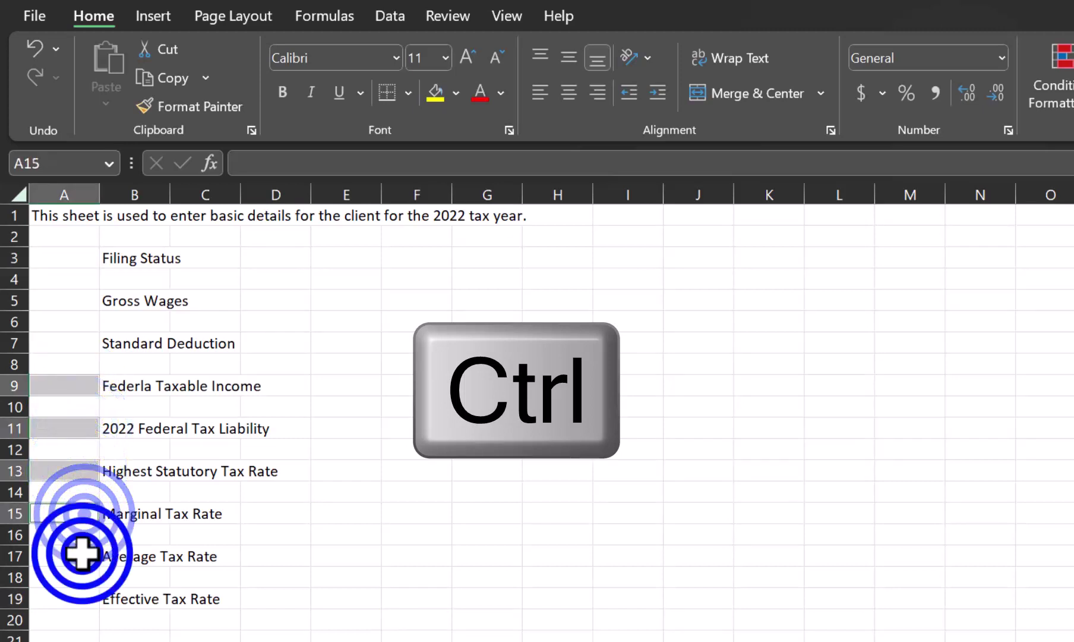
ctrl+click(72, 597)
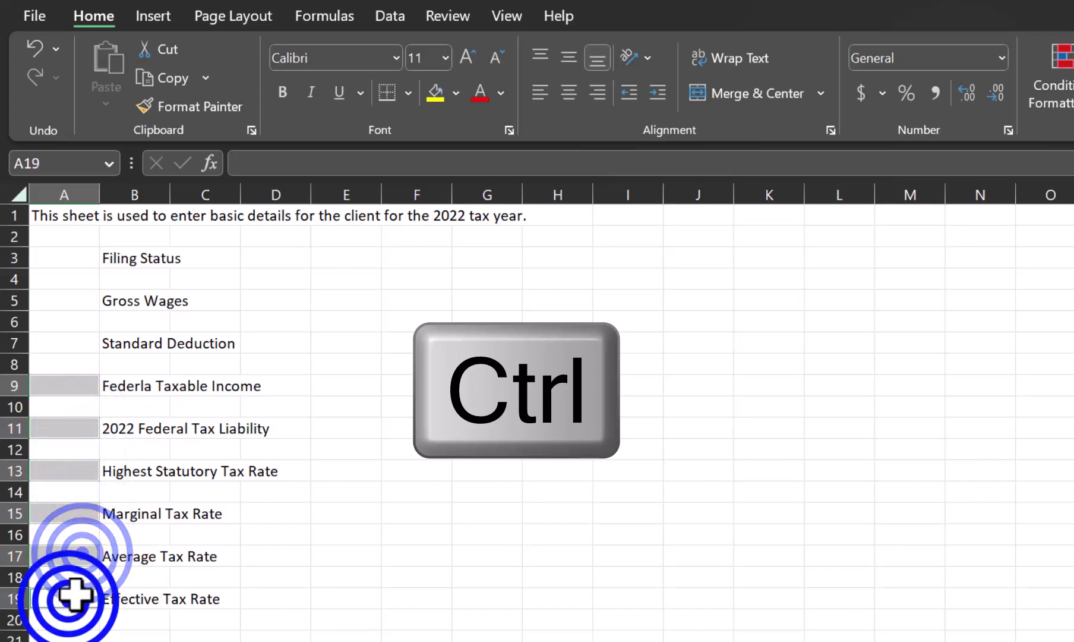
click(411, 94)
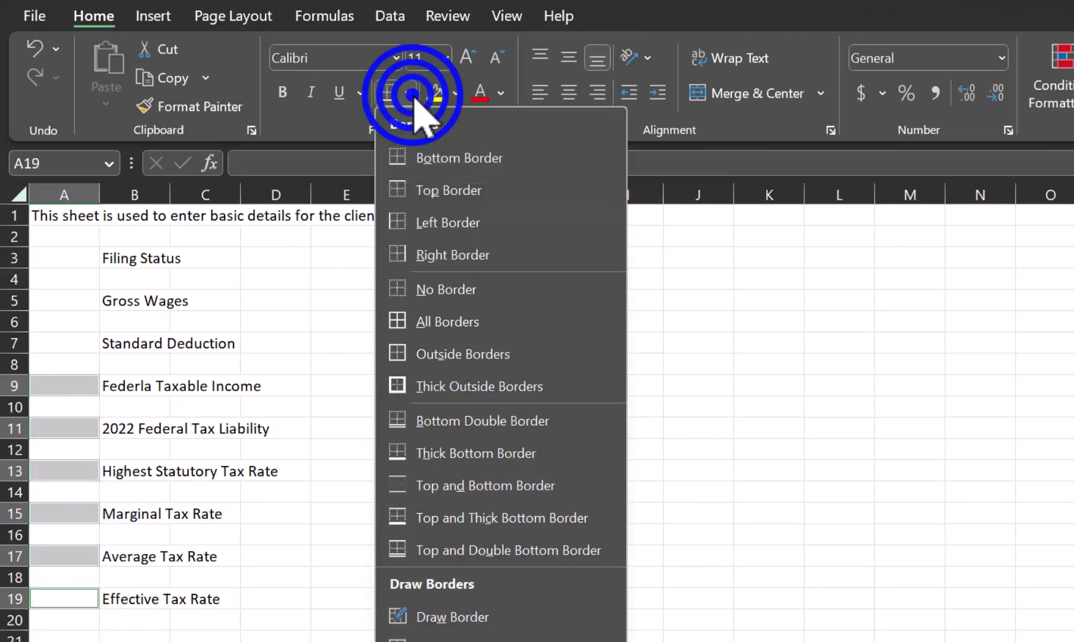
click(434, 385)
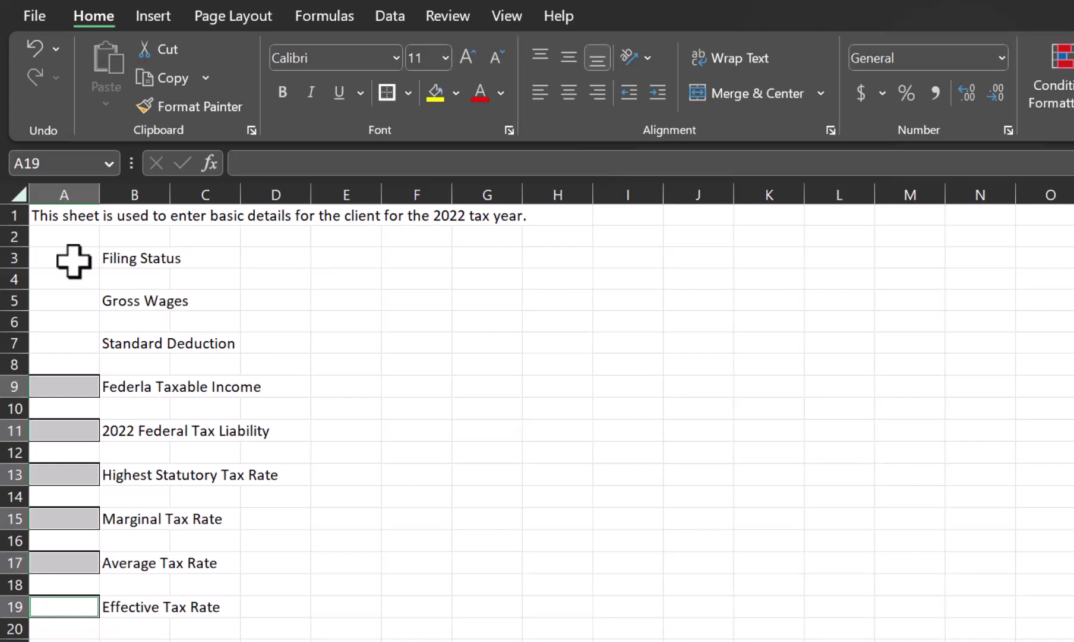
Step: Fill input cells A3 and A5 with a light blue theme colour
click(74, 262)
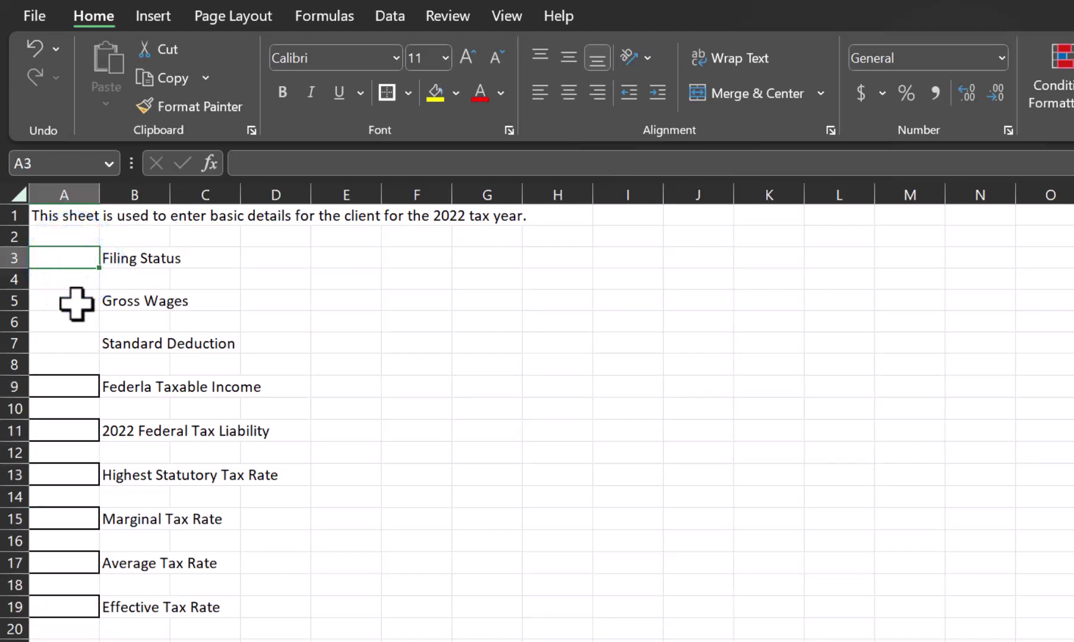
ctrl+click(76, 303)
click(456, 92)
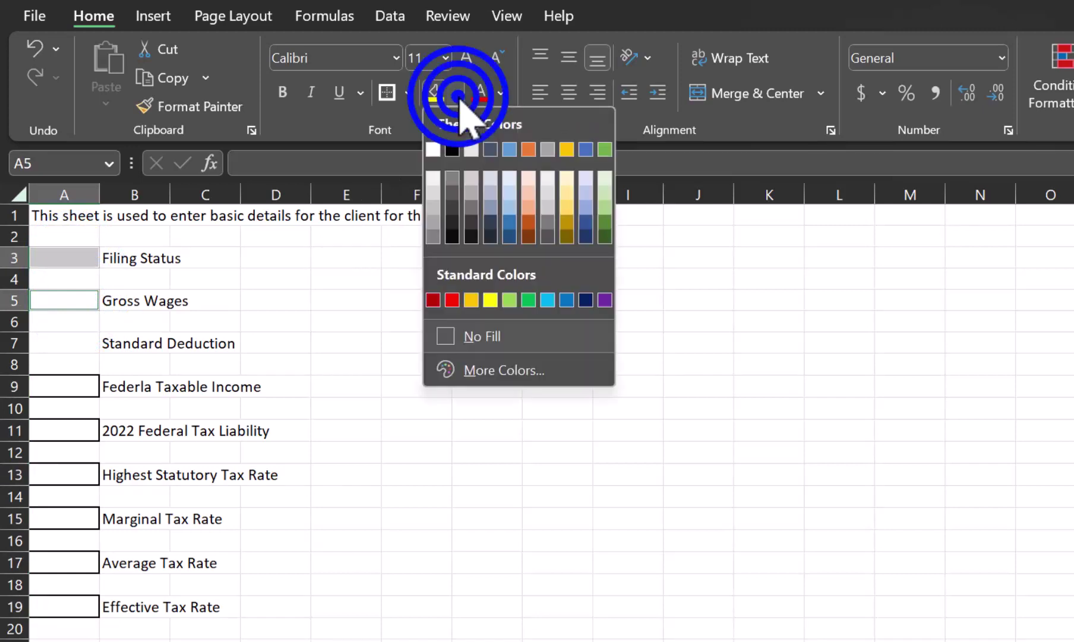
click(510, 199)
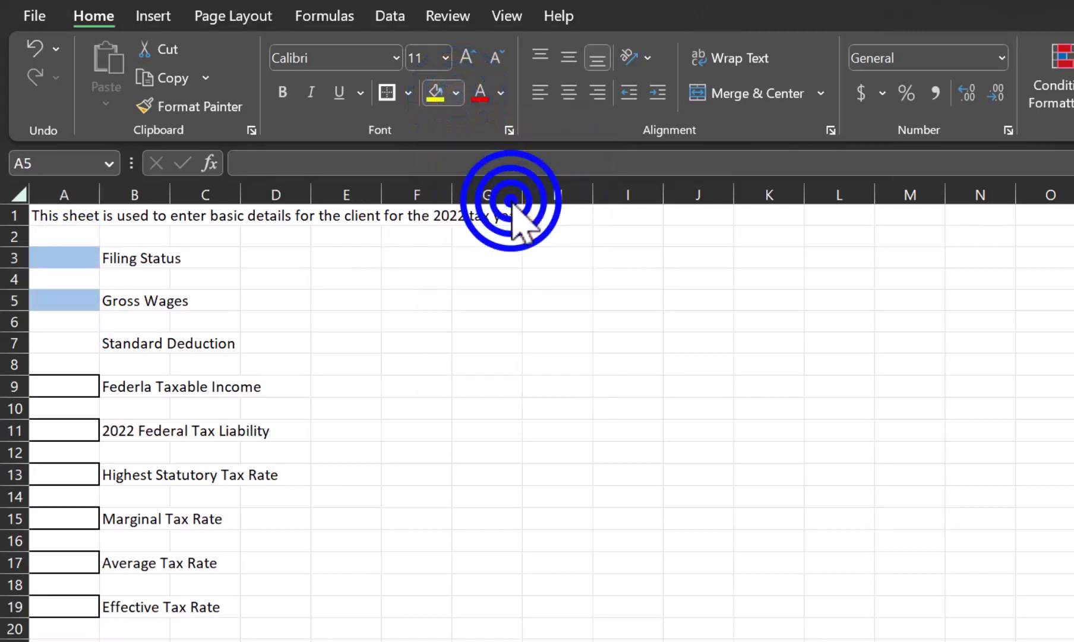
click(80, 255)
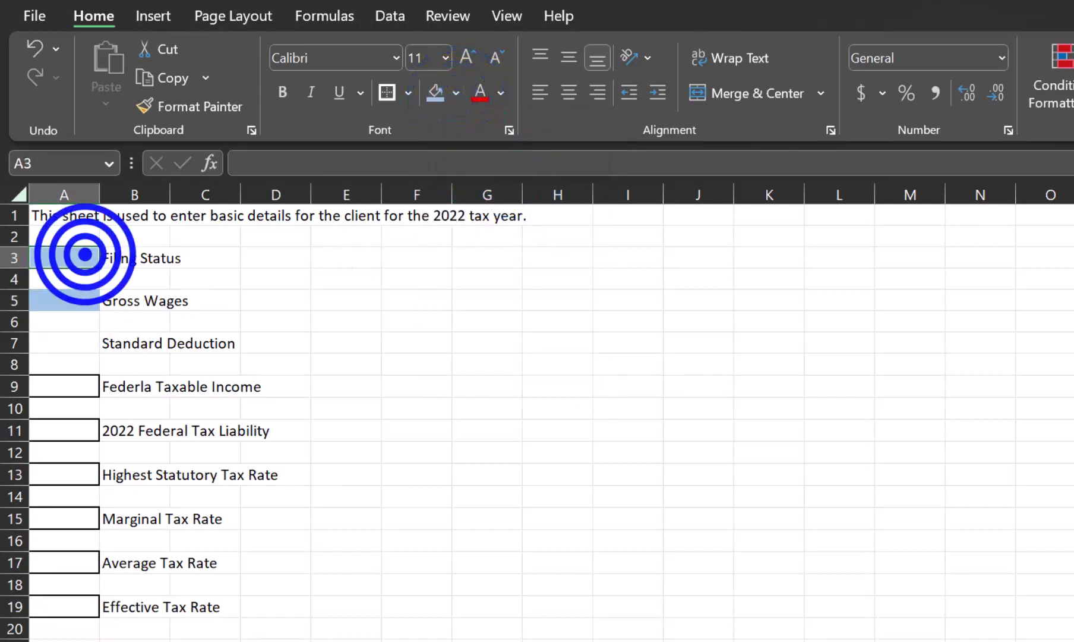
Step: Enter Single in A3, 16800 in A5 and 12950 in A7
text(Single)
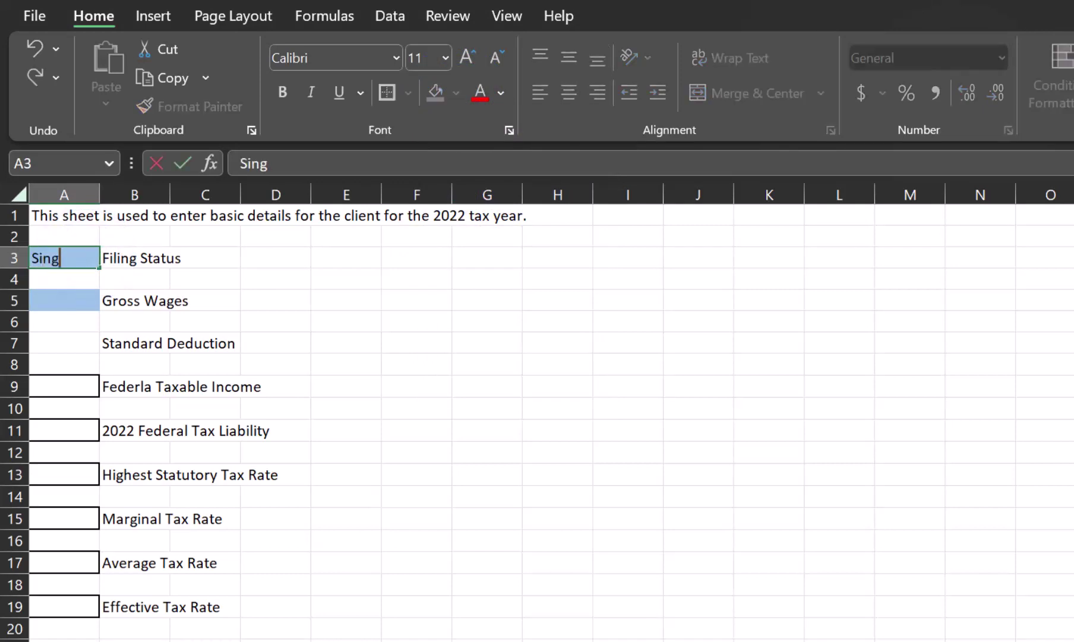
key(Return)
key(Return)
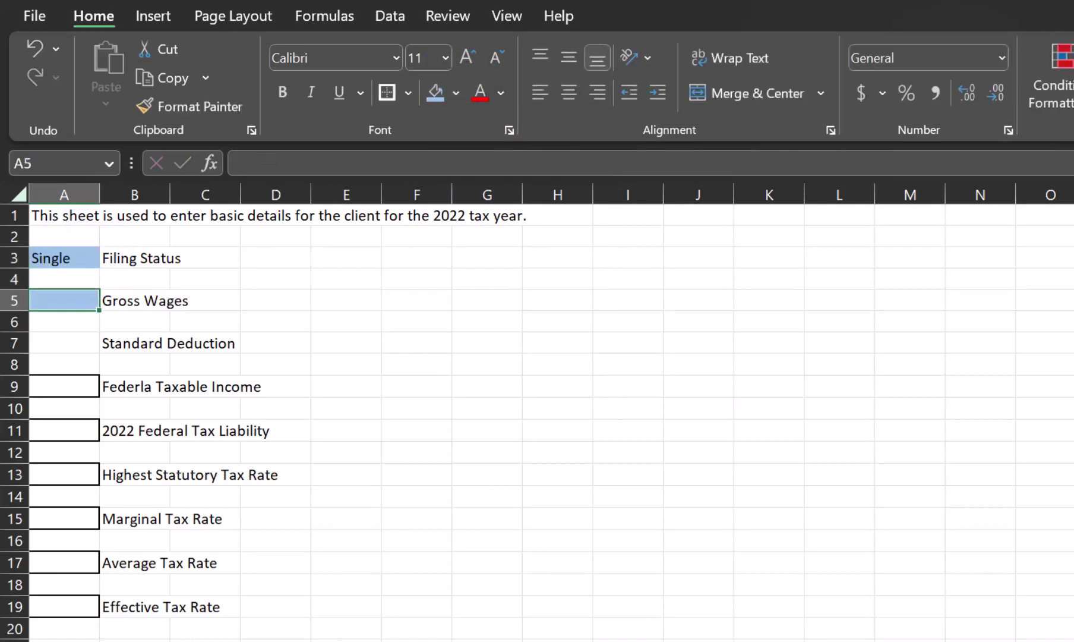
text(16800)
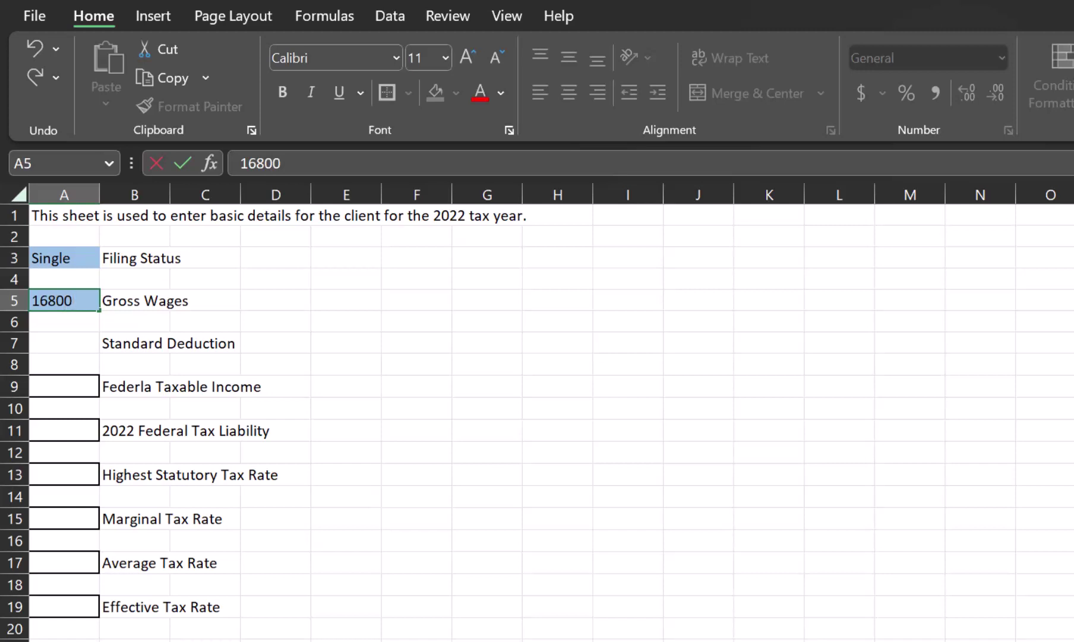
key(Return)
key(Return)
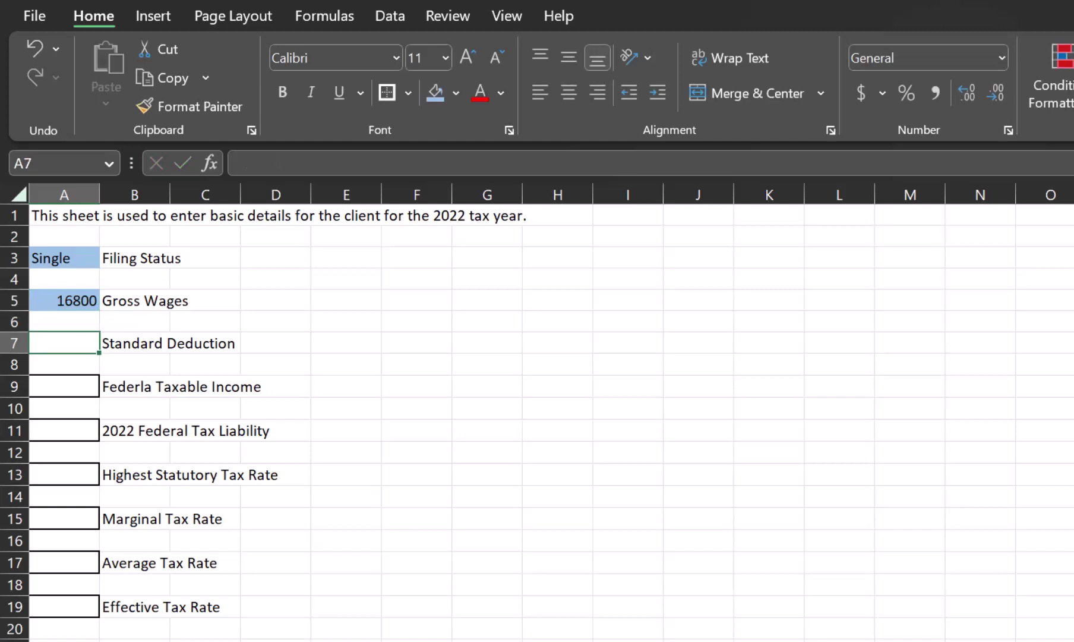
text(12950)
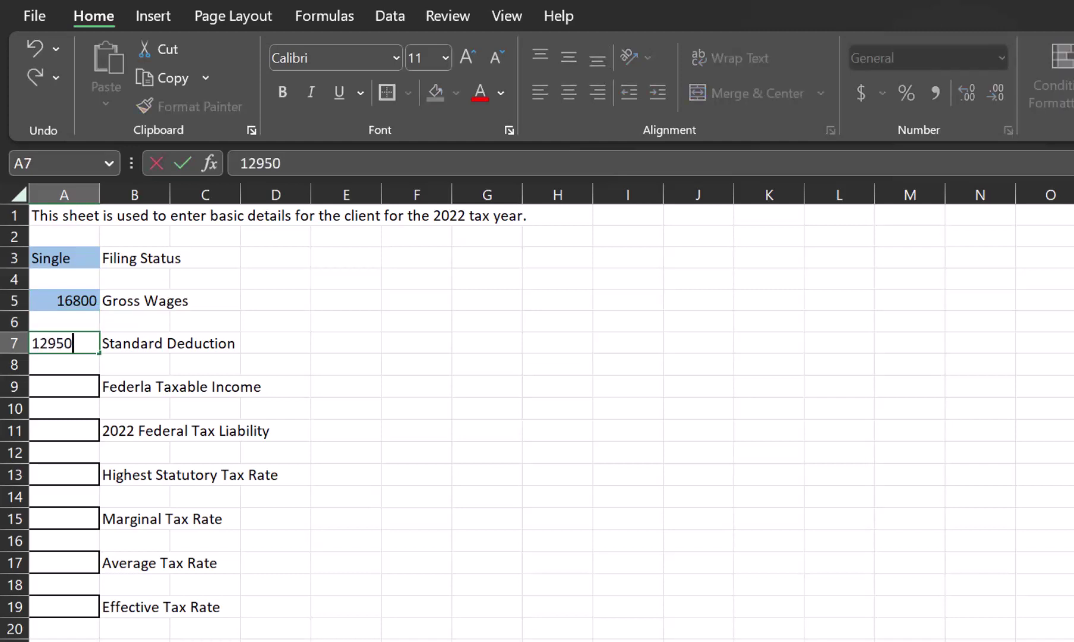
key(Return)
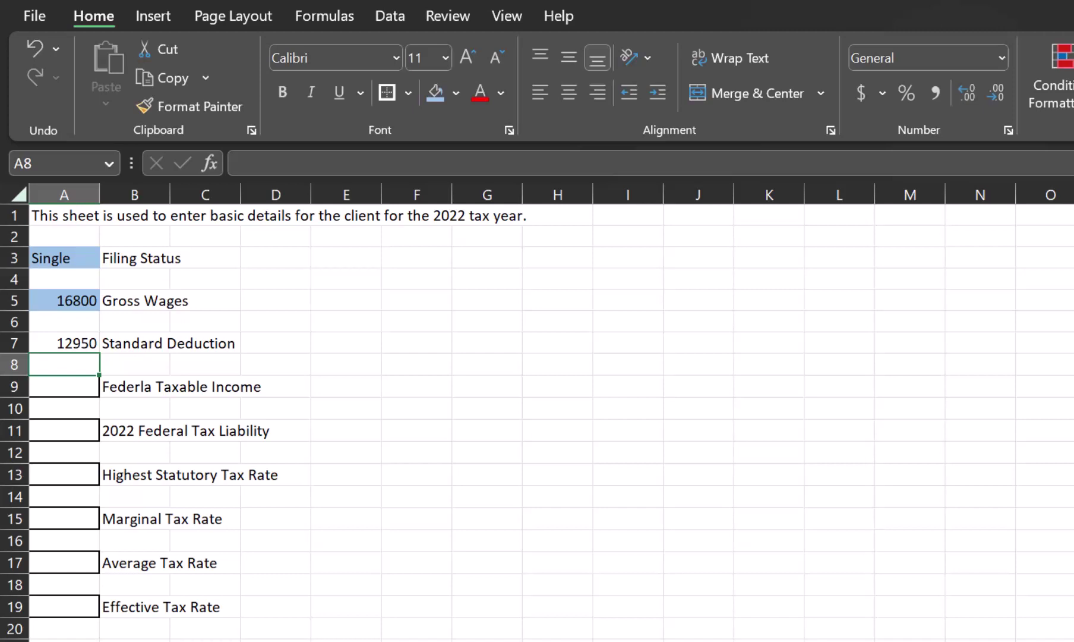
key(Down)
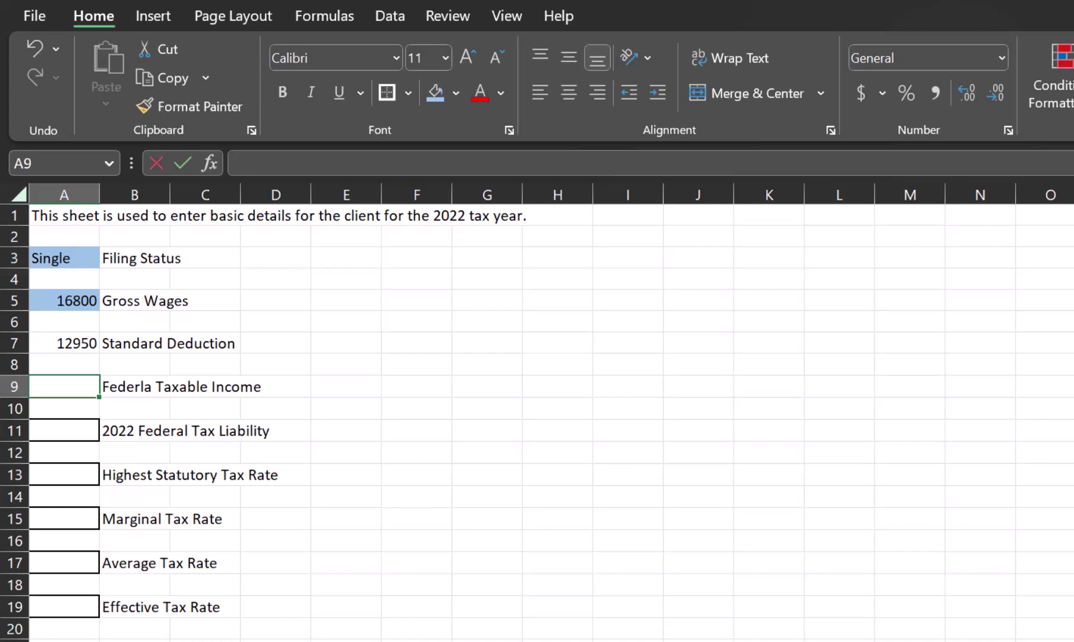
Step: Enter =IF(A5<A7,0,A5-A7) in A9, giving 3850 taxable income
text(=if)
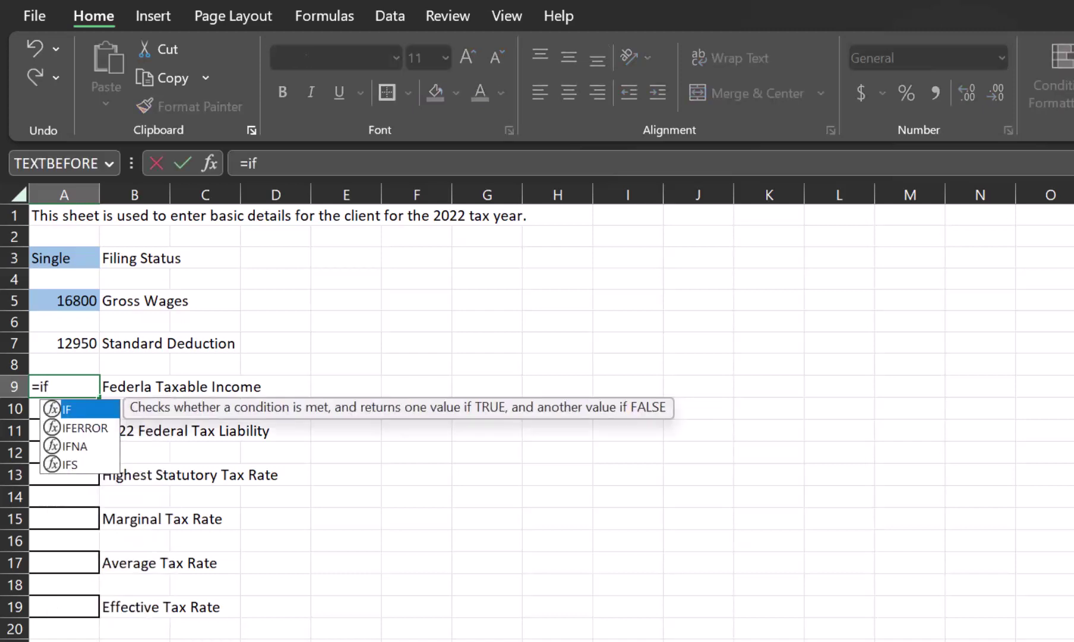
text(()
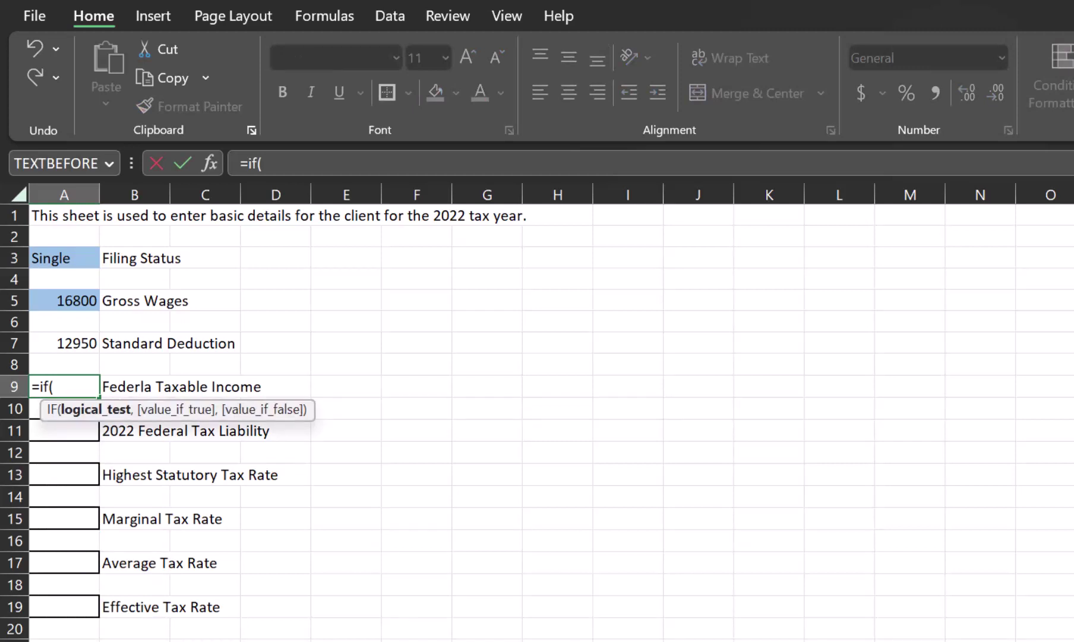
click(62, 297)
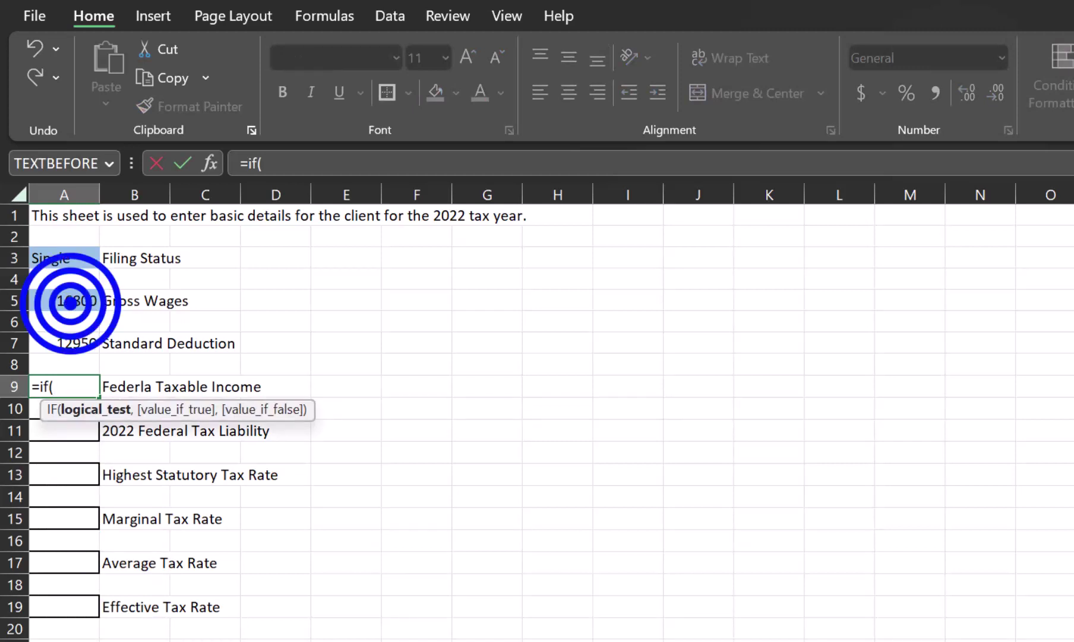
text(<)
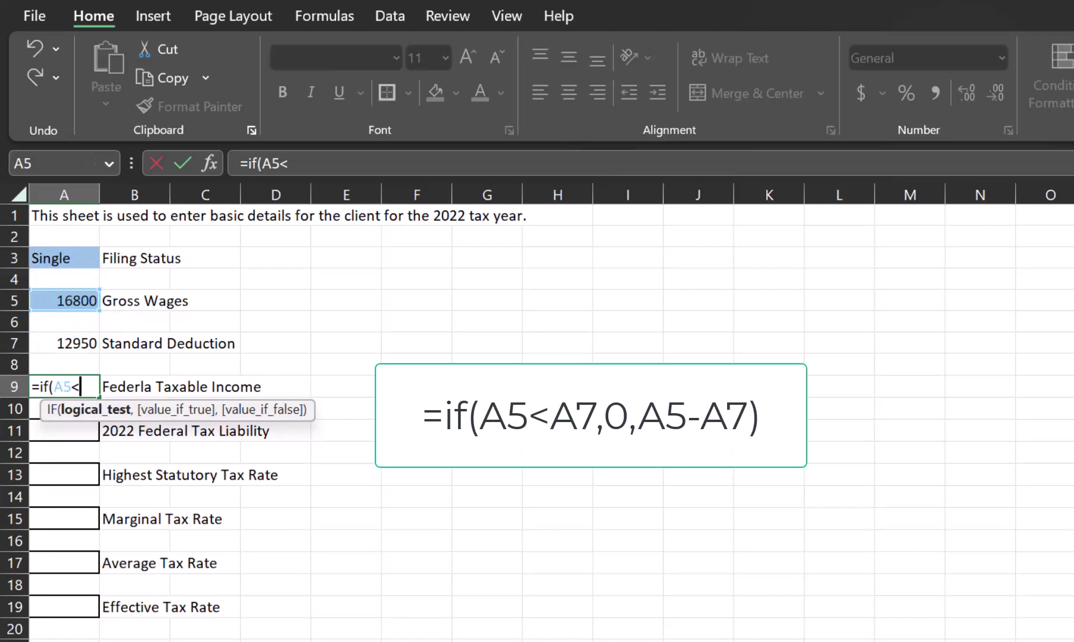
click(89, 338)
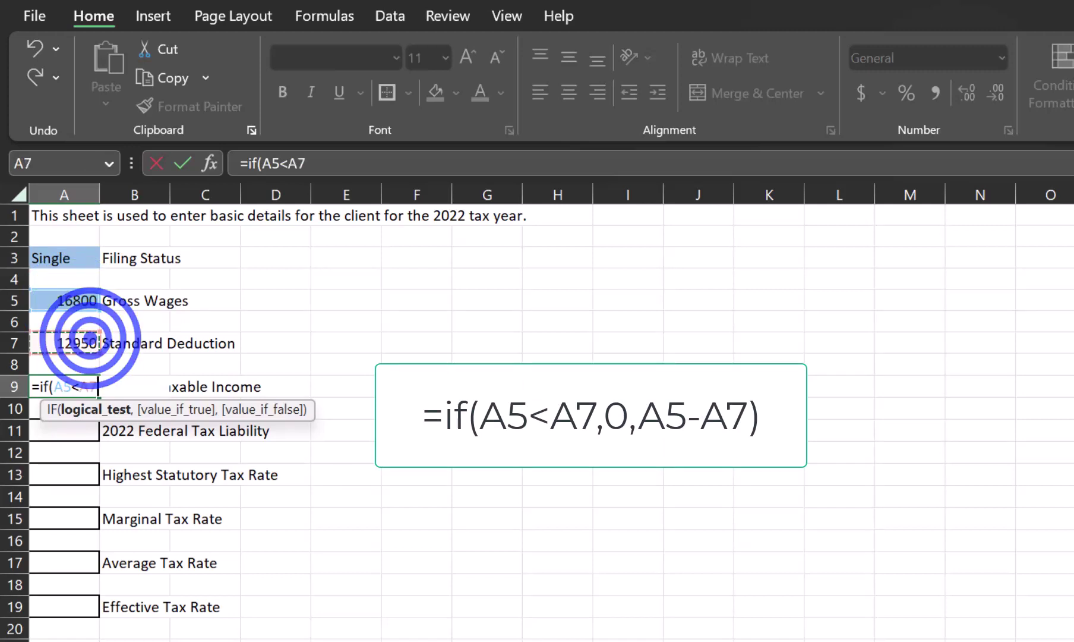
text(,0)
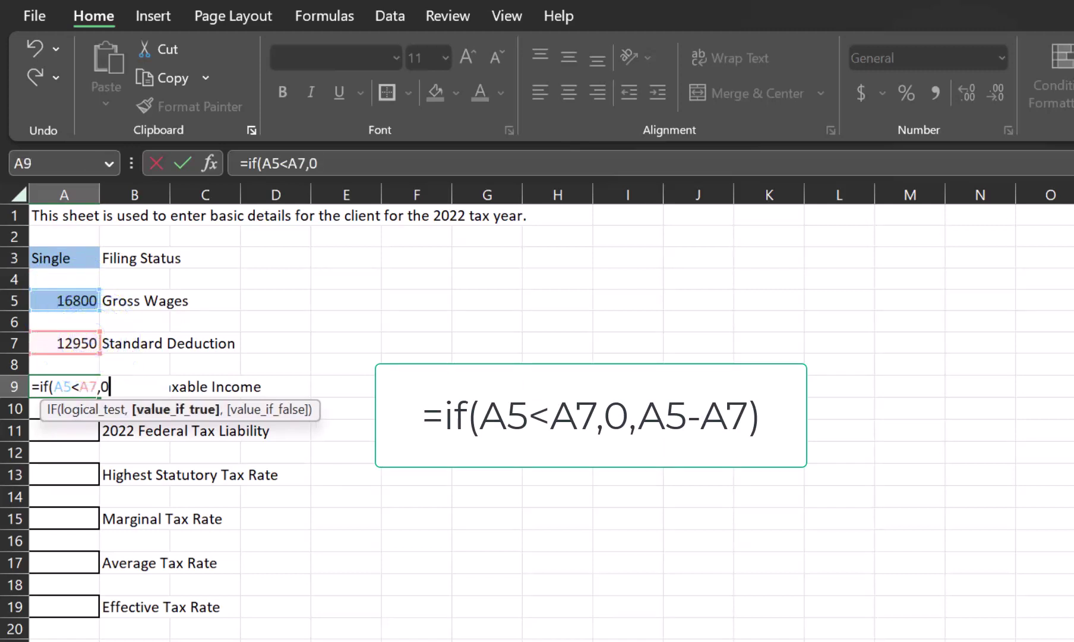
text(,)
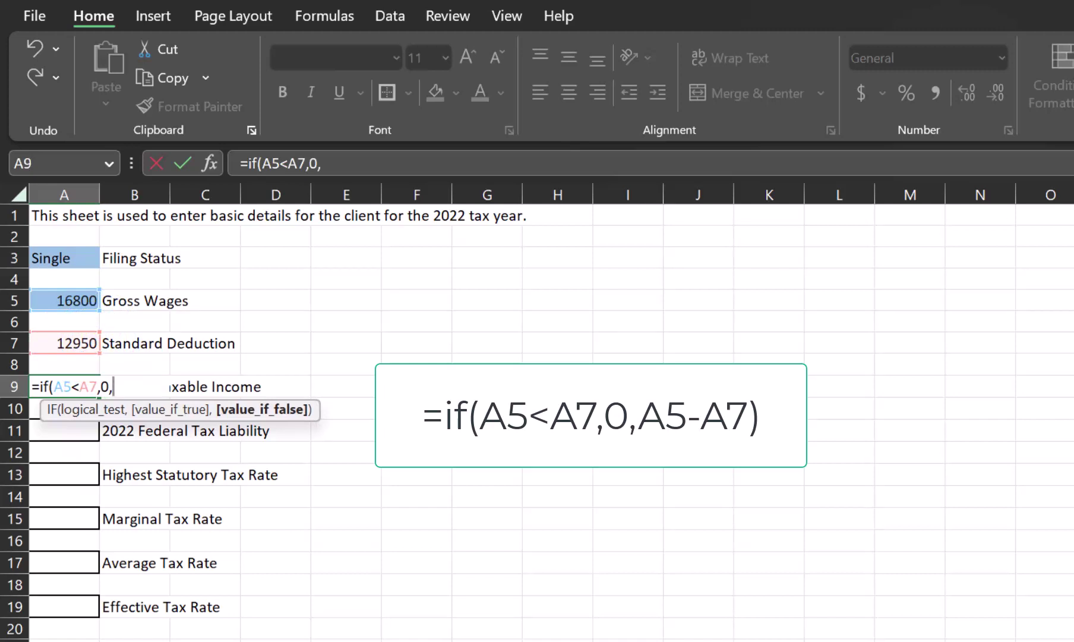
click(74, 299)
text(-)
click(57, 345)
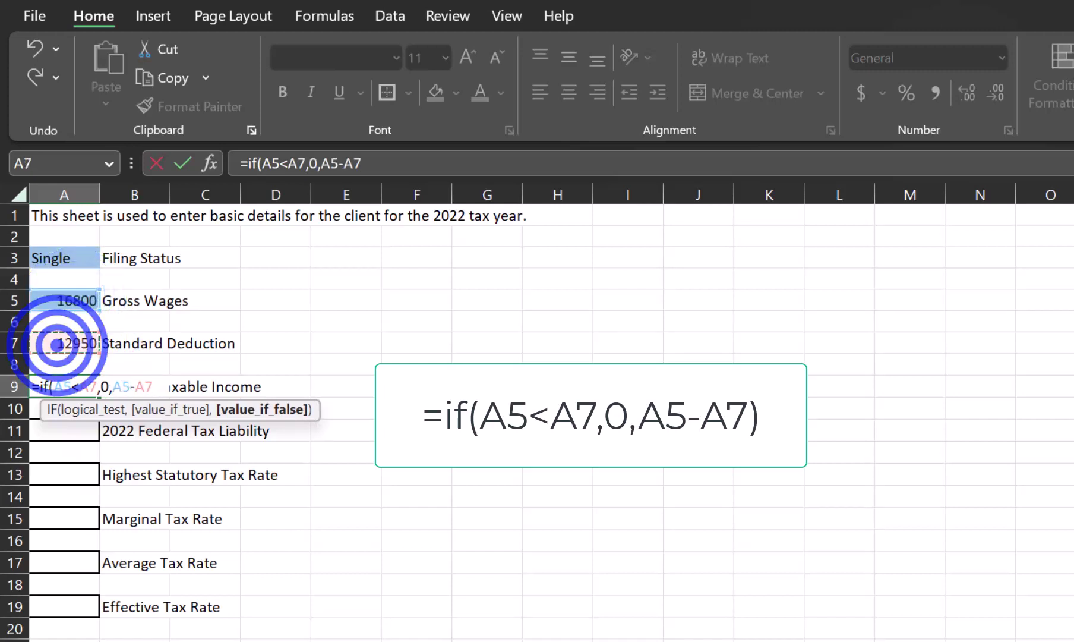
text())
key(Return)
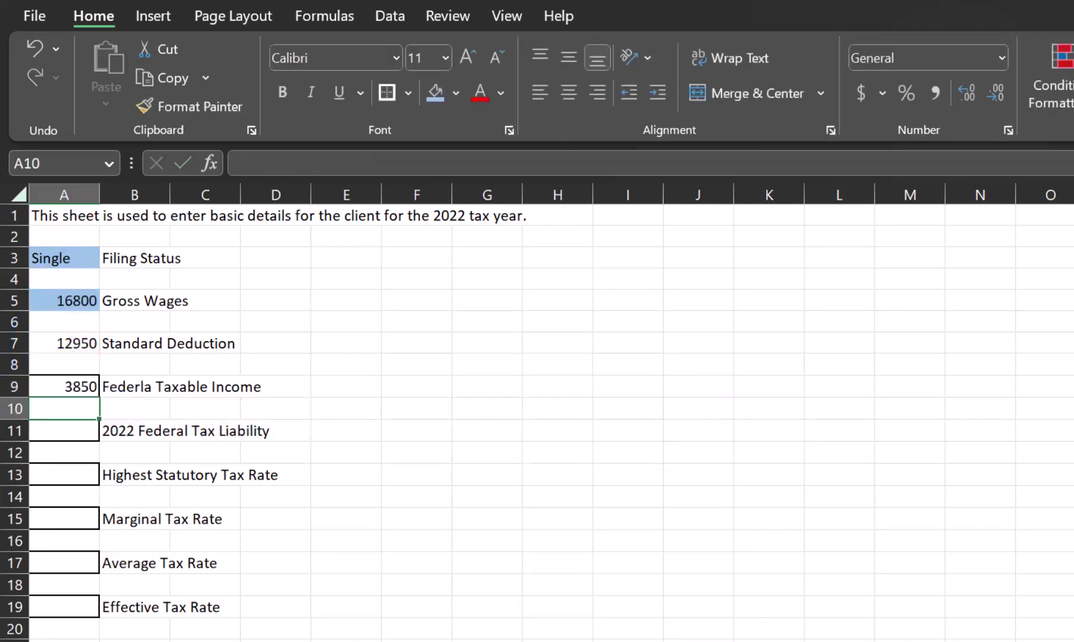
key(Up)
key(Up)
key(Up)
key(Up)
key(Up)
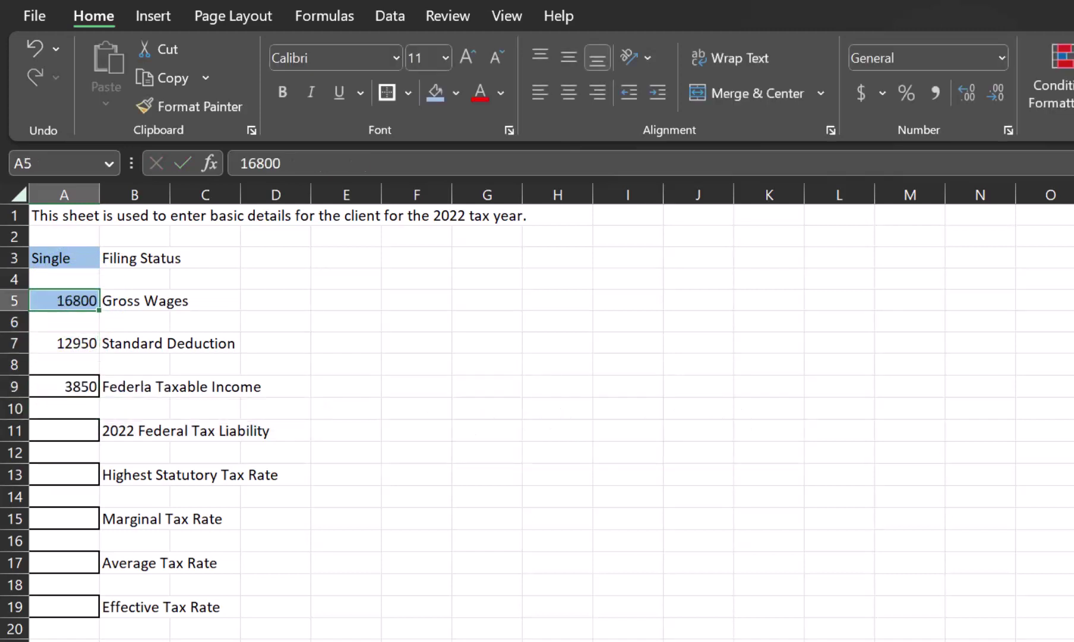
text(6800)
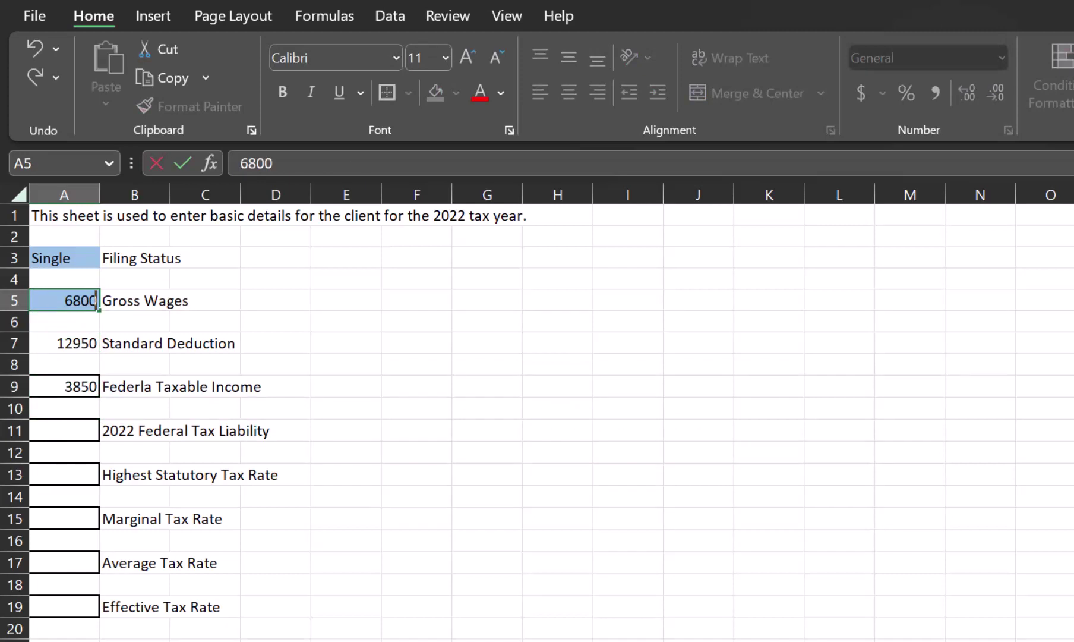
key(Return)
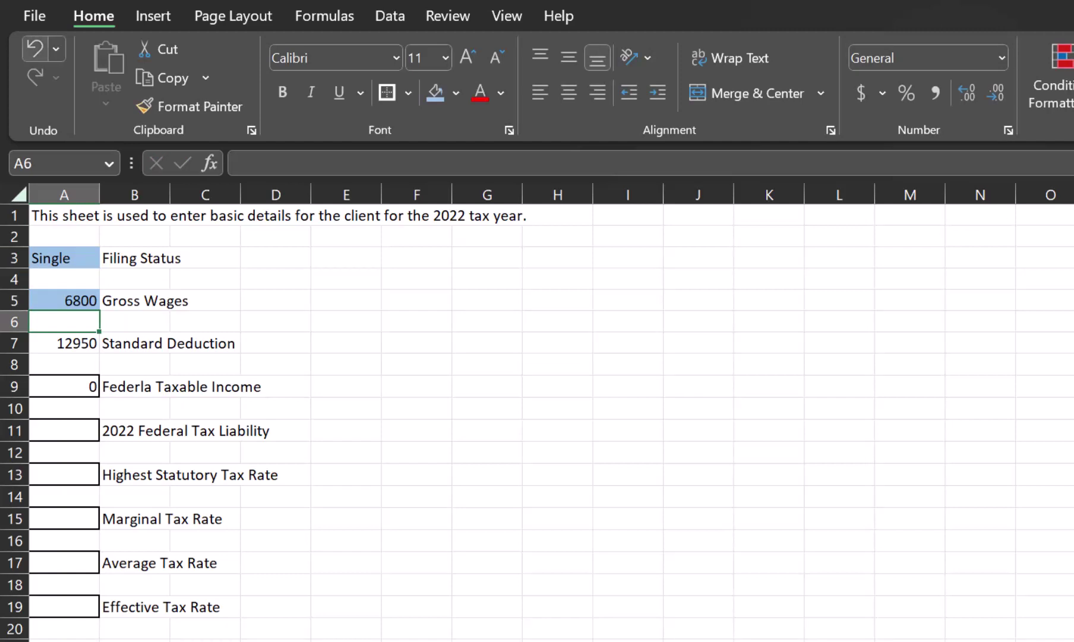
click(35, 47)
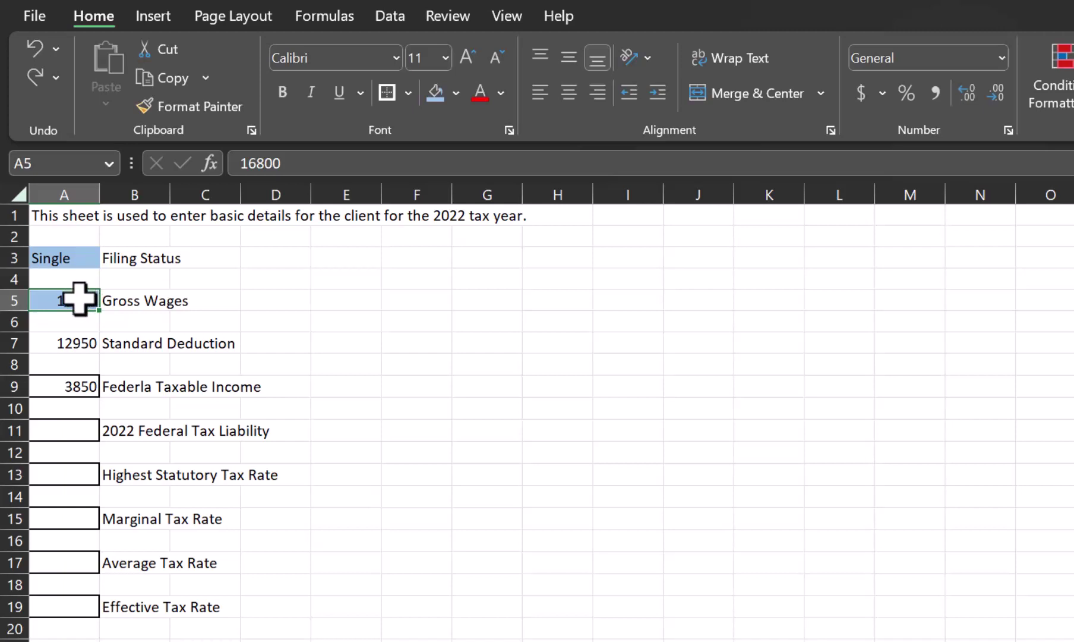
Step: Format A5:A9 as Accounting with zero decimal places
drag(79, 300, 86, 384)
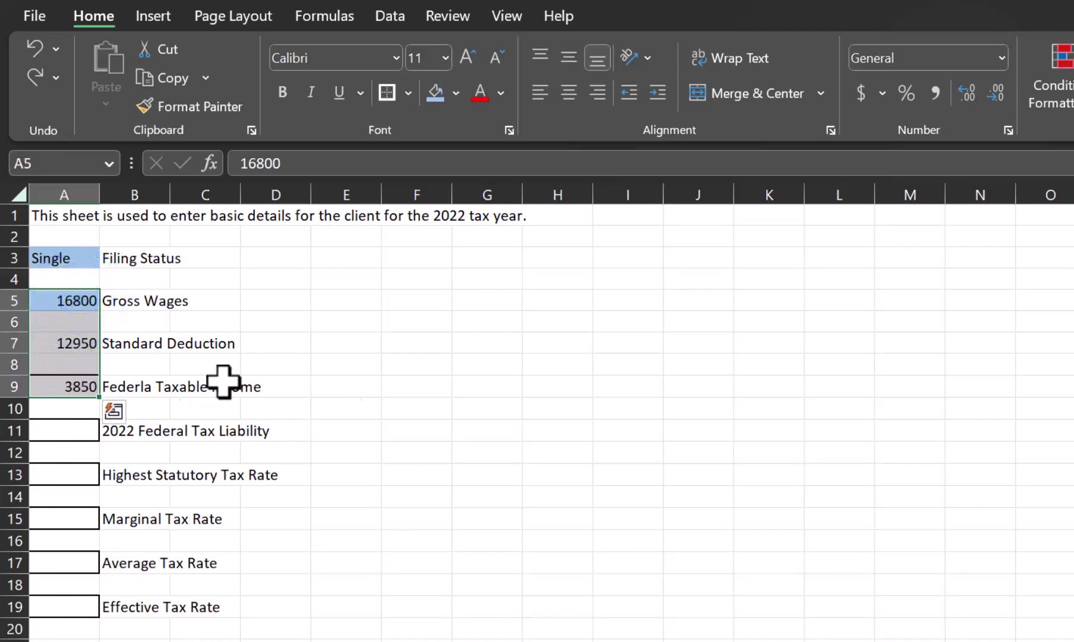
click(866, 95)
click(996, 93)
click(996, 93)
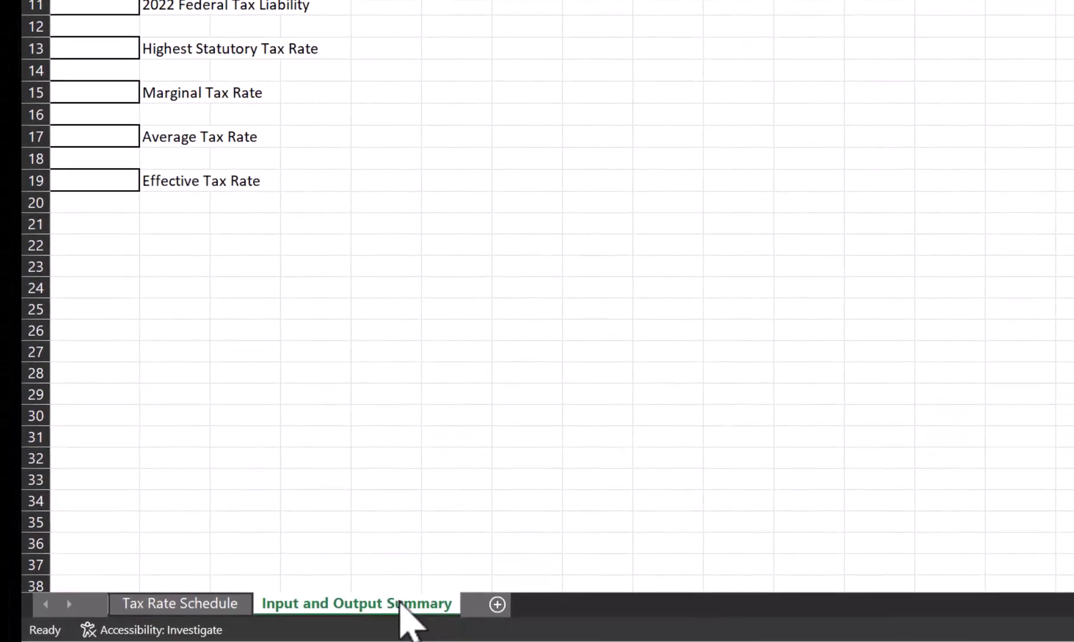
Step: Move the Input and Output Summary tab before Tax Rate Schedule, then view Tax Rate Schedule
drag(400, 601, 110, 579)
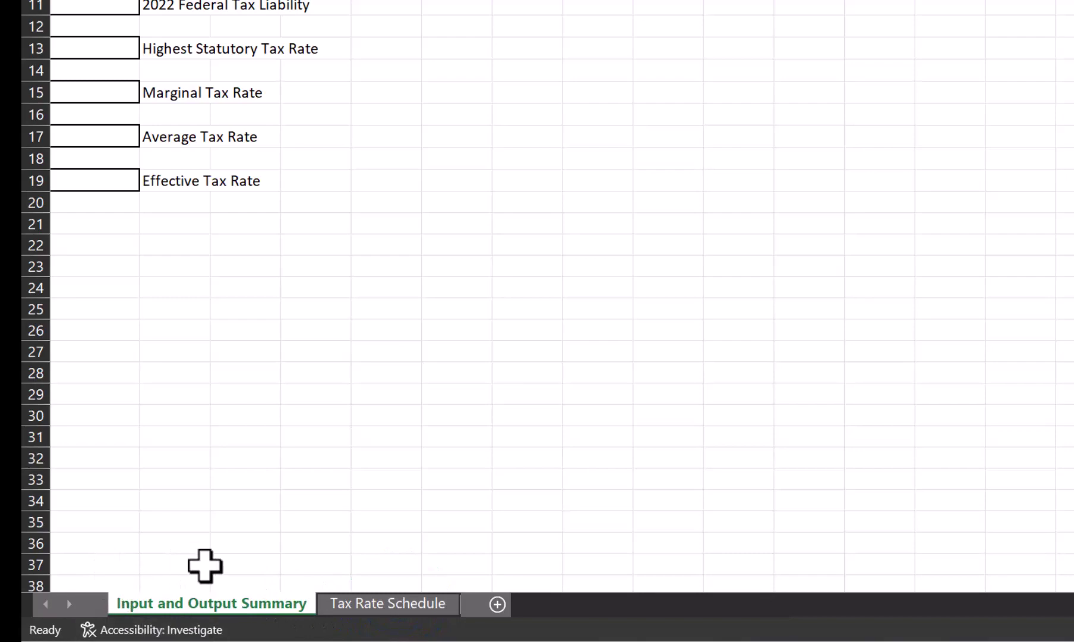
click(379, 605)
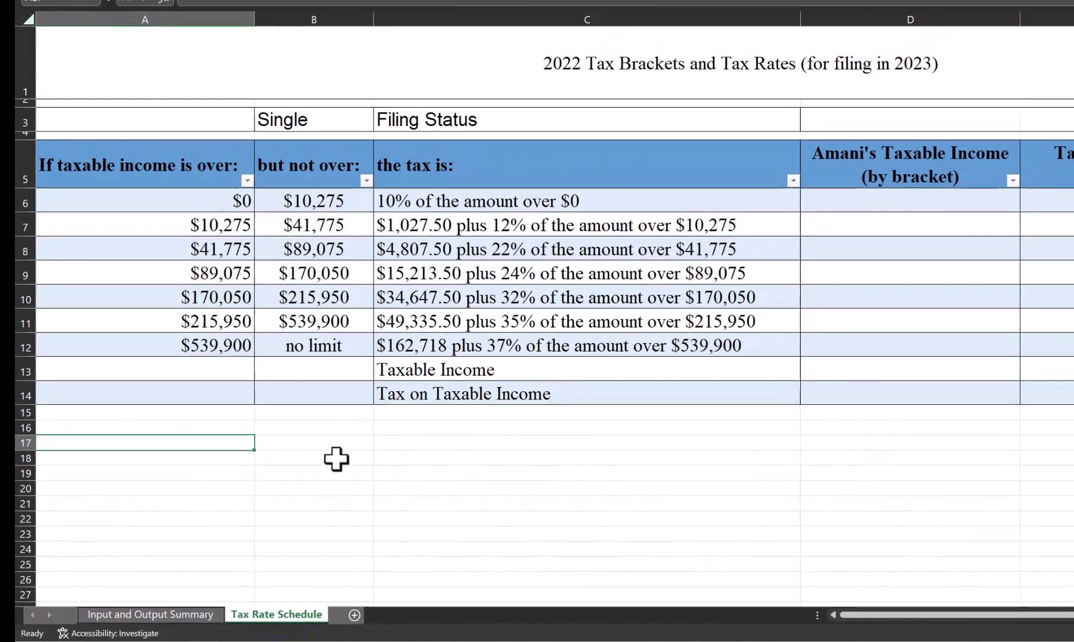
Step: Link B13 to 'Input and Output Summary'!A9 and format it as accounting with no decimals ($ 3,850)
click(318, 373)
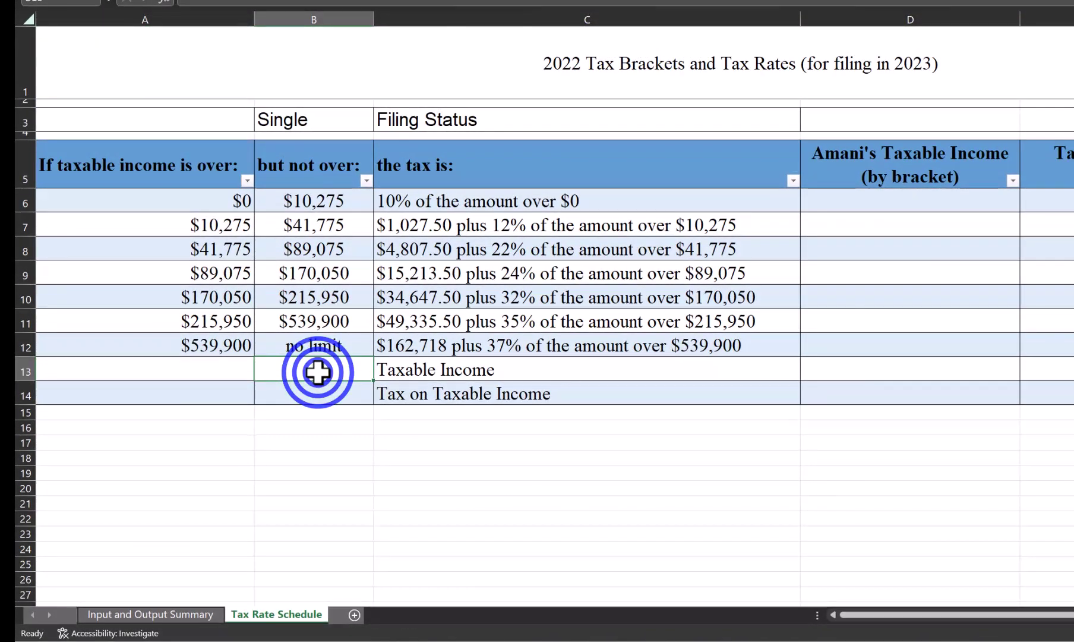
text(=)
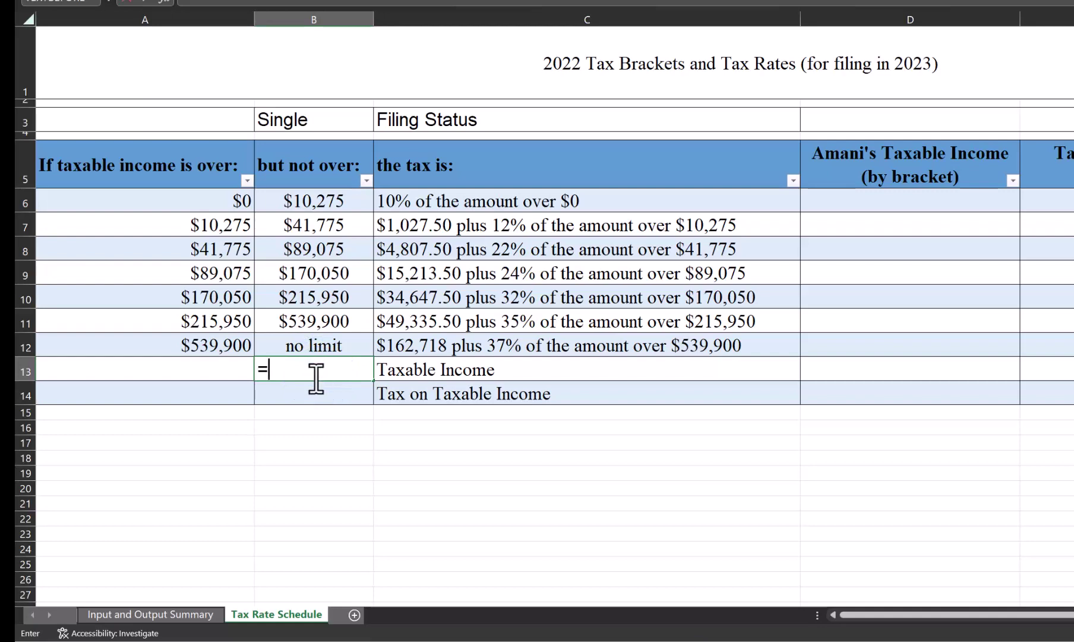
click(168, 615)
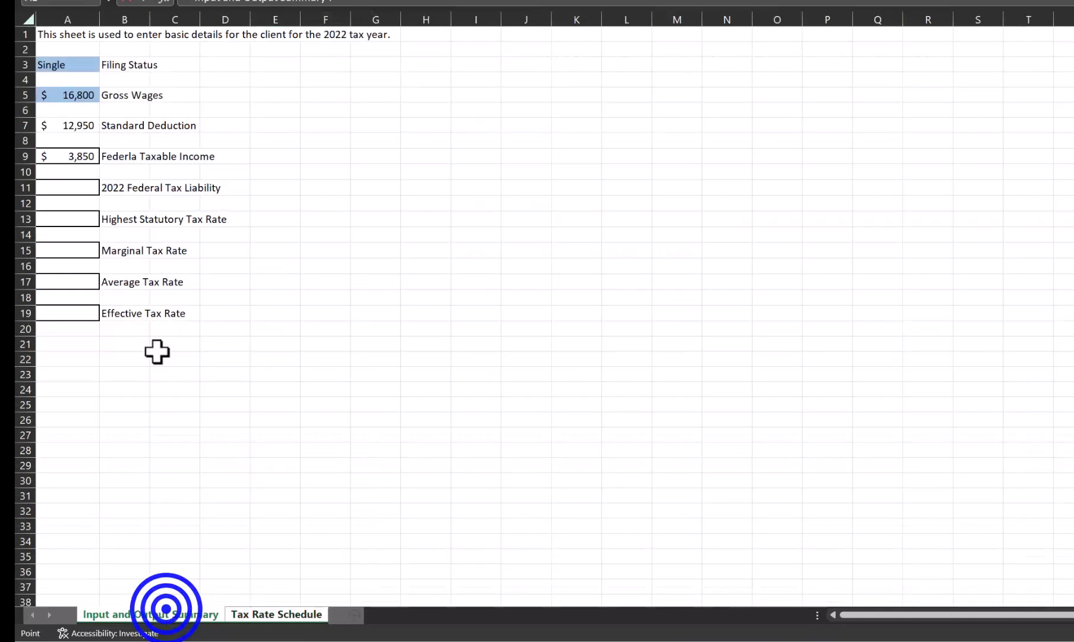
click(72, 155)
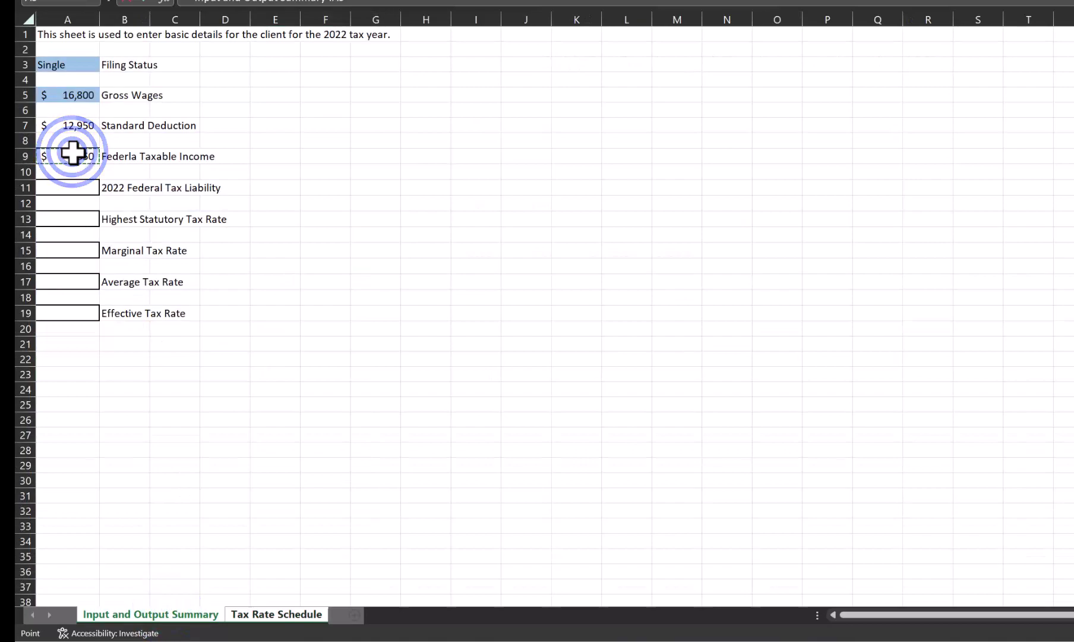
key(Return)
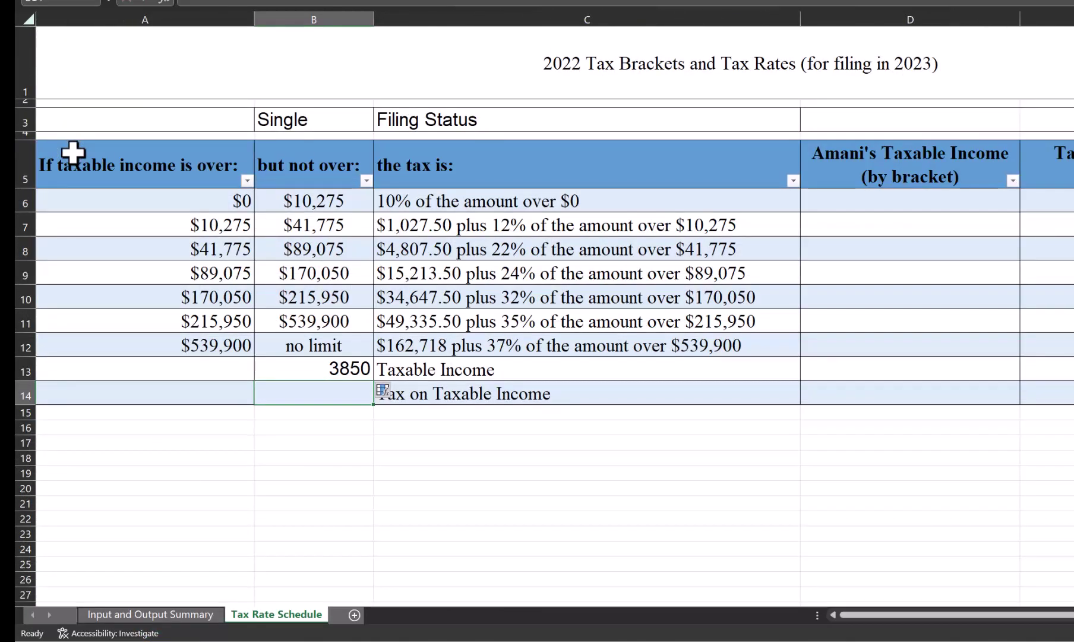
key(Up)
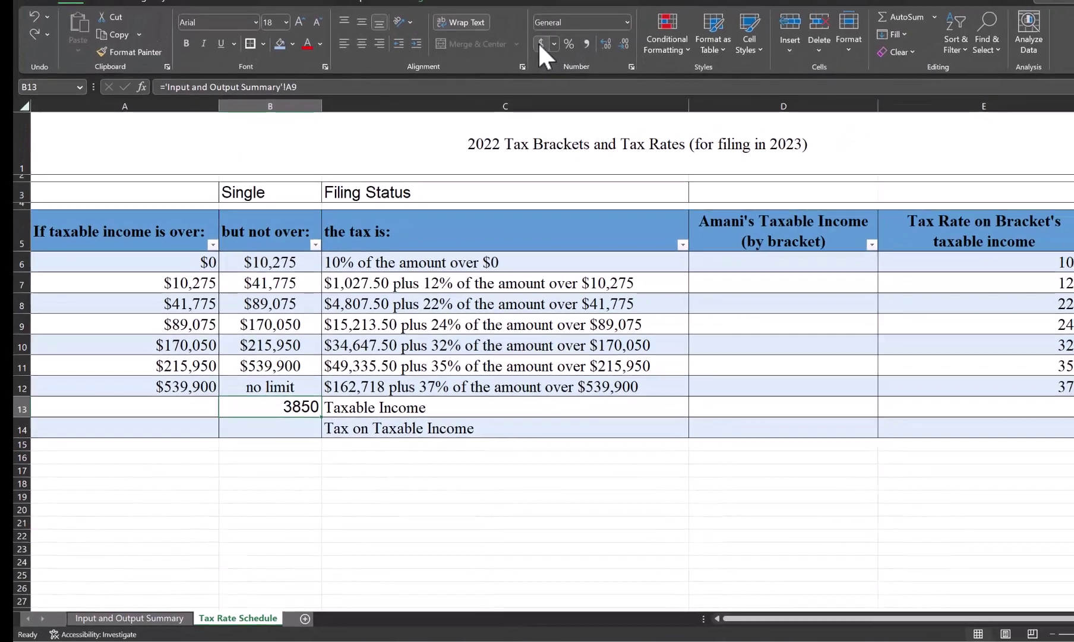
click(568, 13)
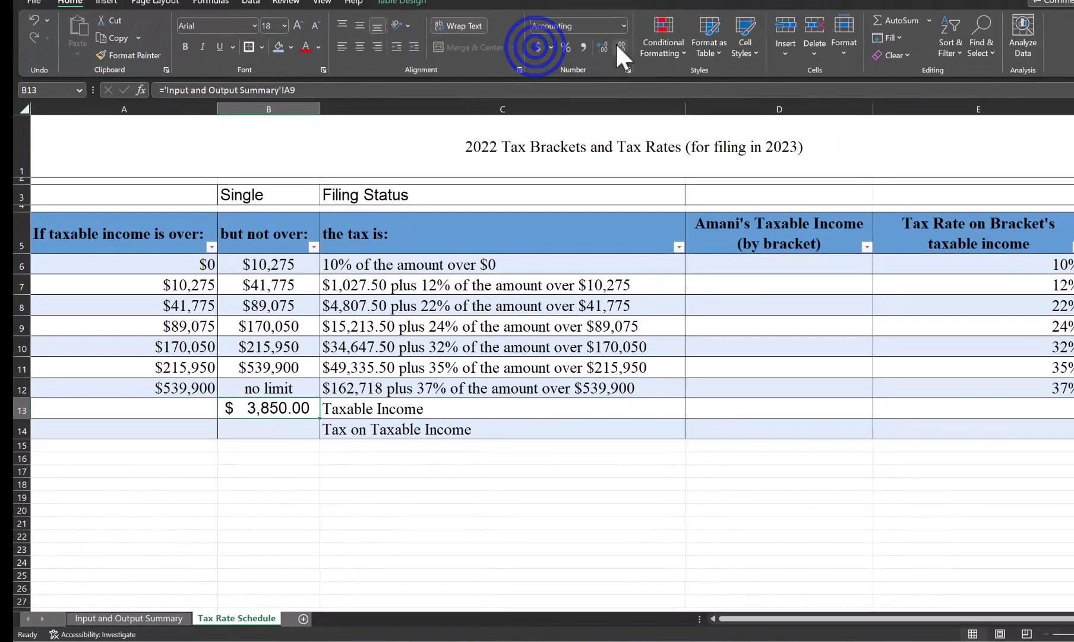
click(652, 10)
click(651, 10)
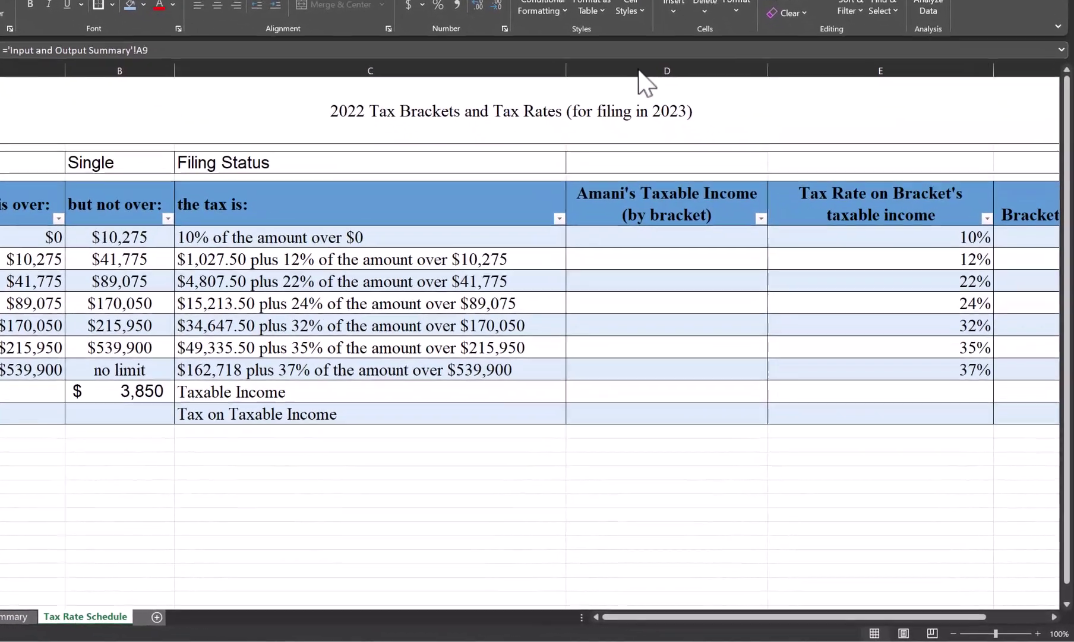
Step: Insert two blank table columns at D:E, ahead of Amani's Taxable Income
click(682, 126)
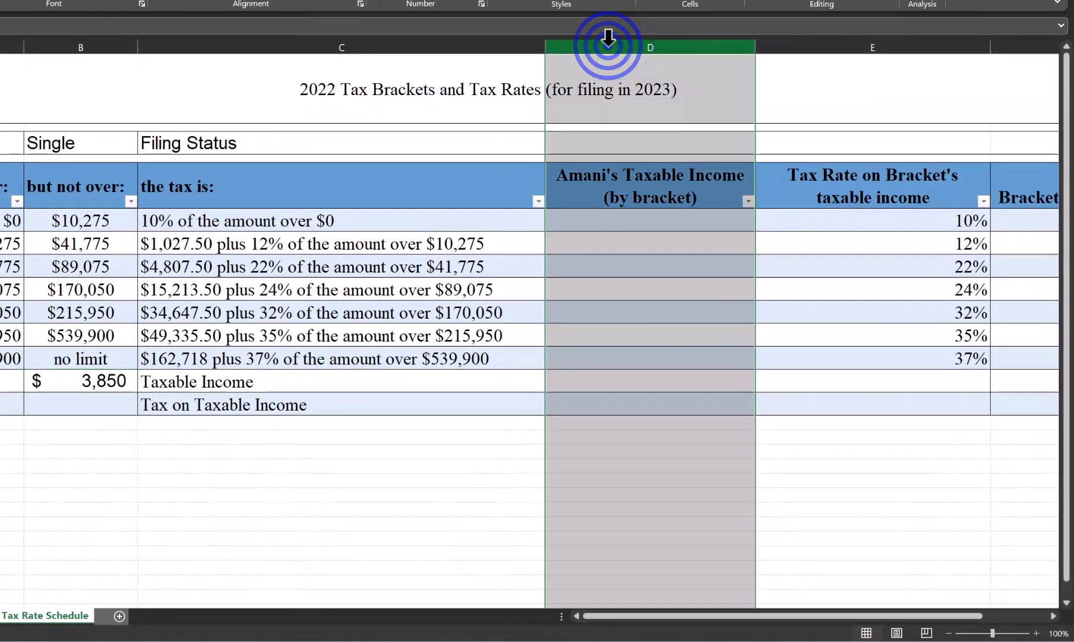
drag(608, 39, 817, 49)
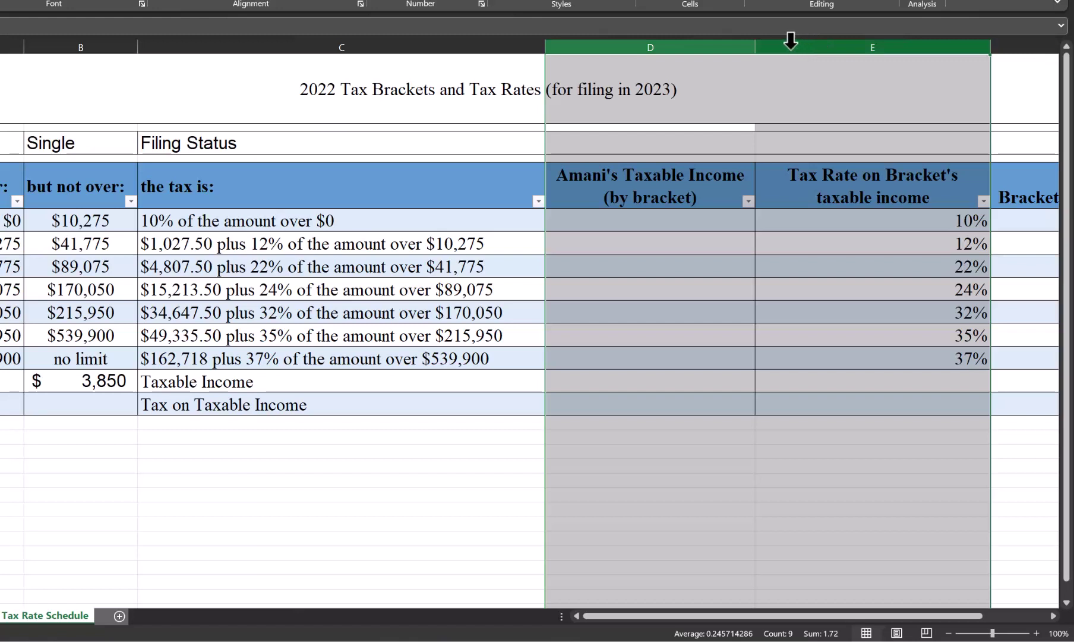
right_click(790, 40)
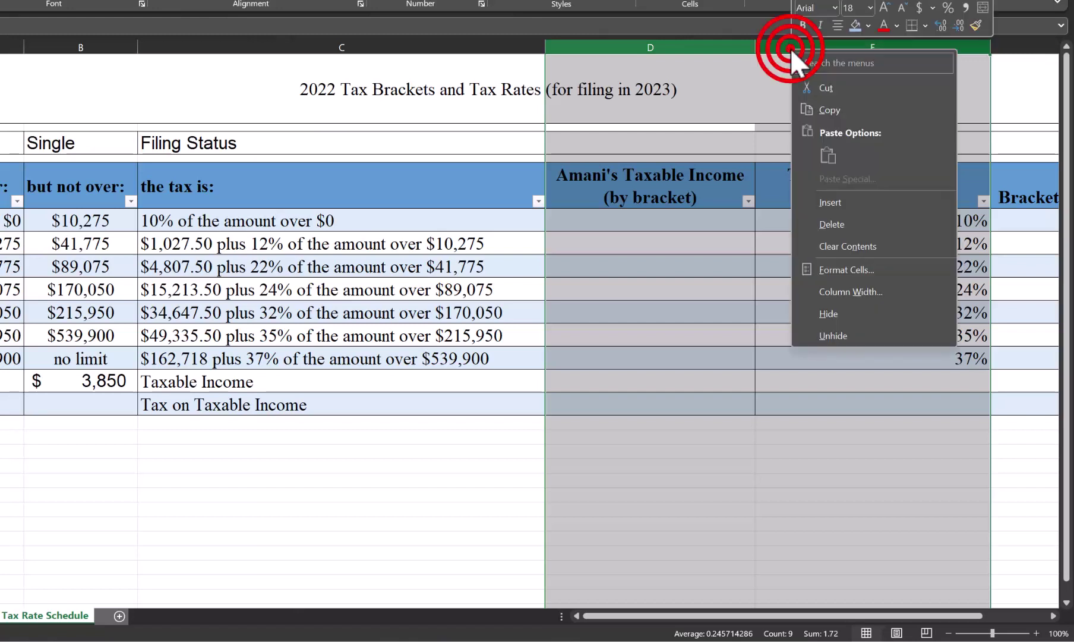
click(846, 202)
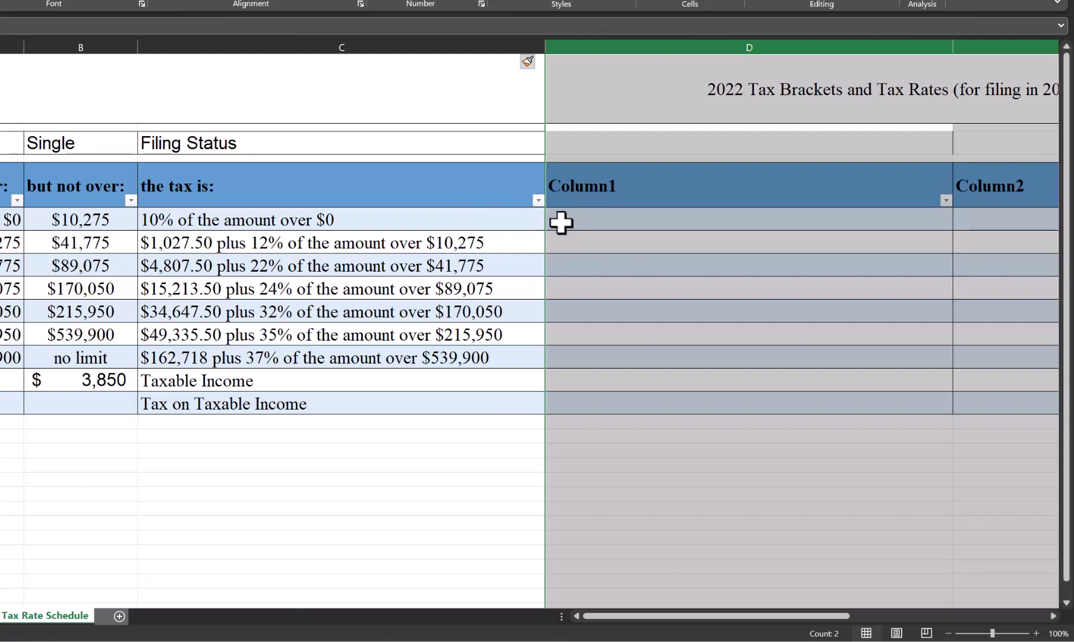
Step: Enter =TEXTBEFORE(description,"%")/100 in D6 to get 0.1, then clear the error rows below
click(561, 223)
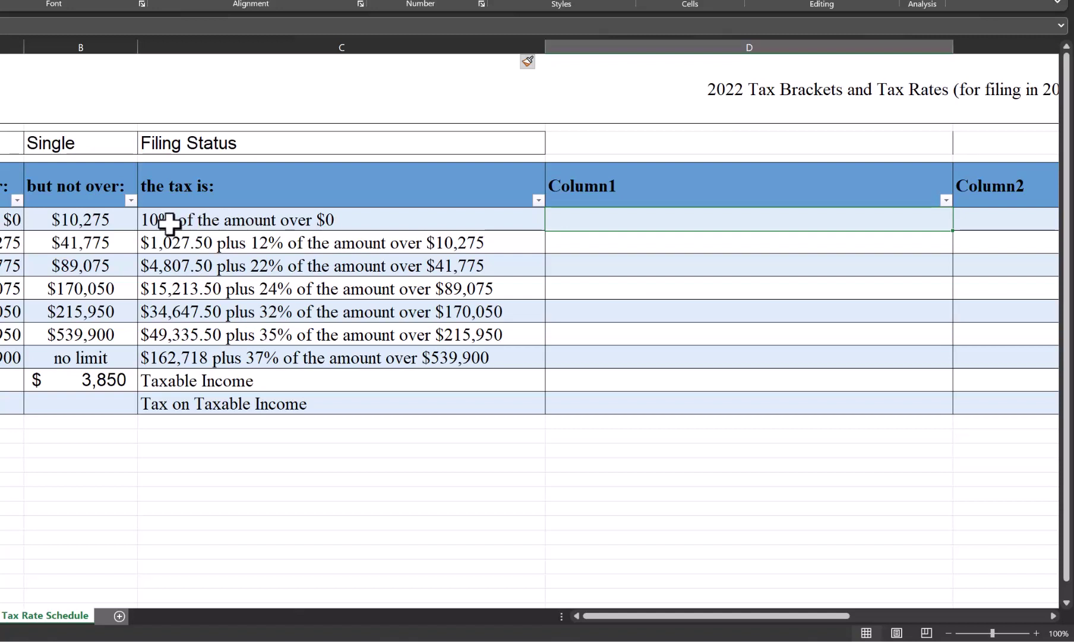
text(=)
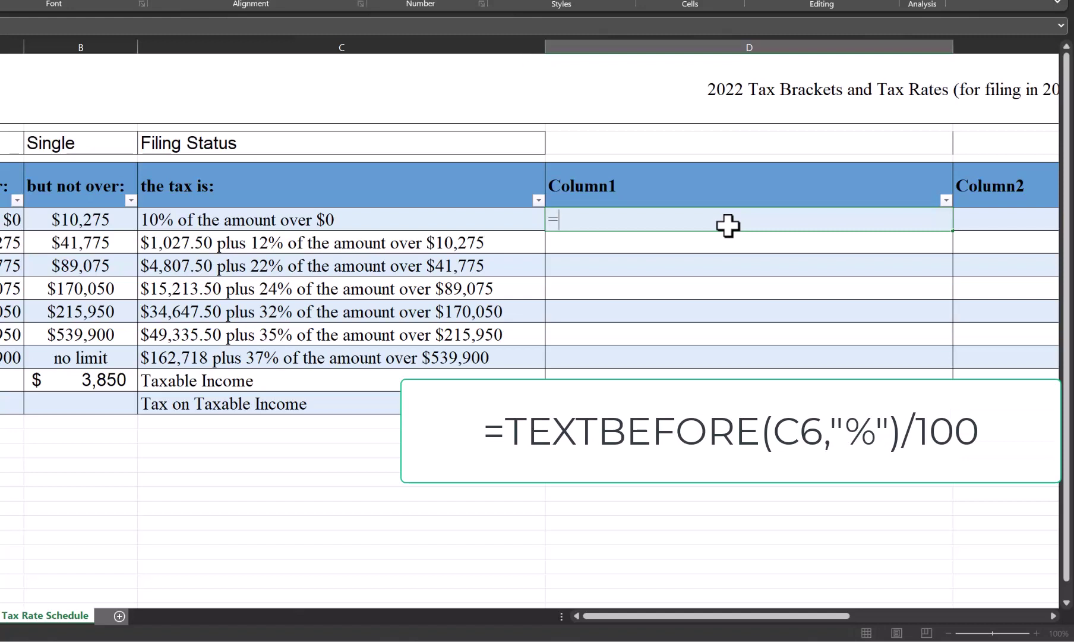
text(textbe)
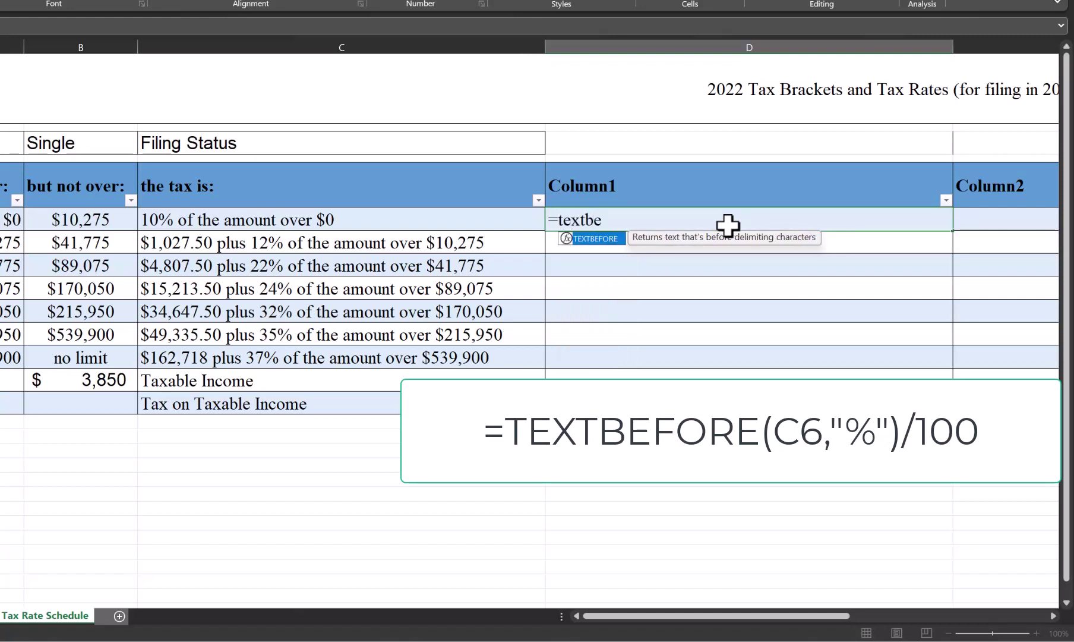
text(fore()
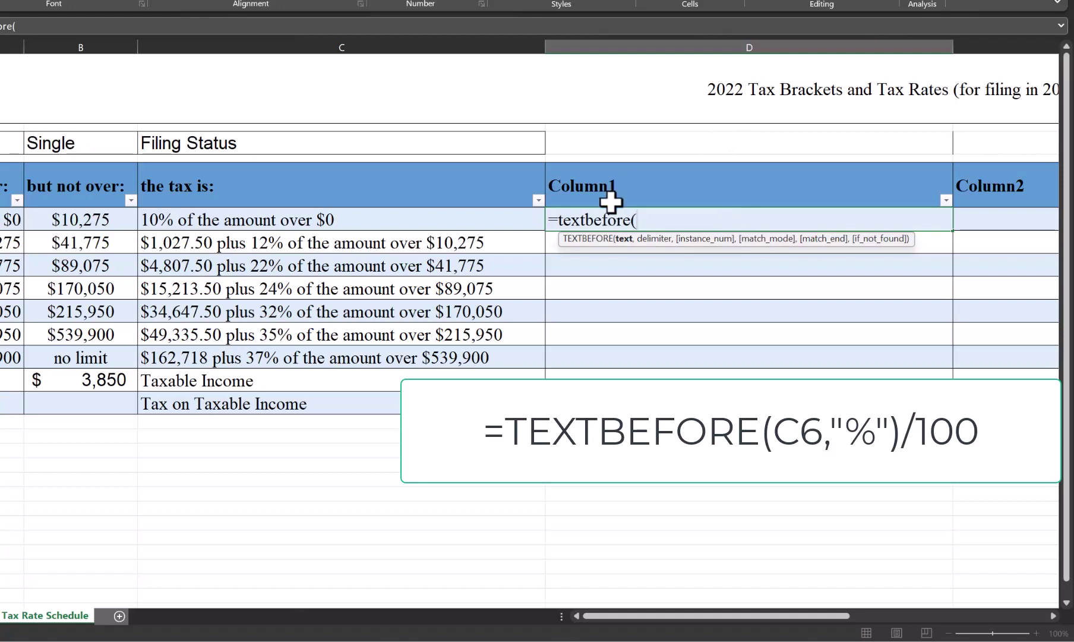
click(284, 221)
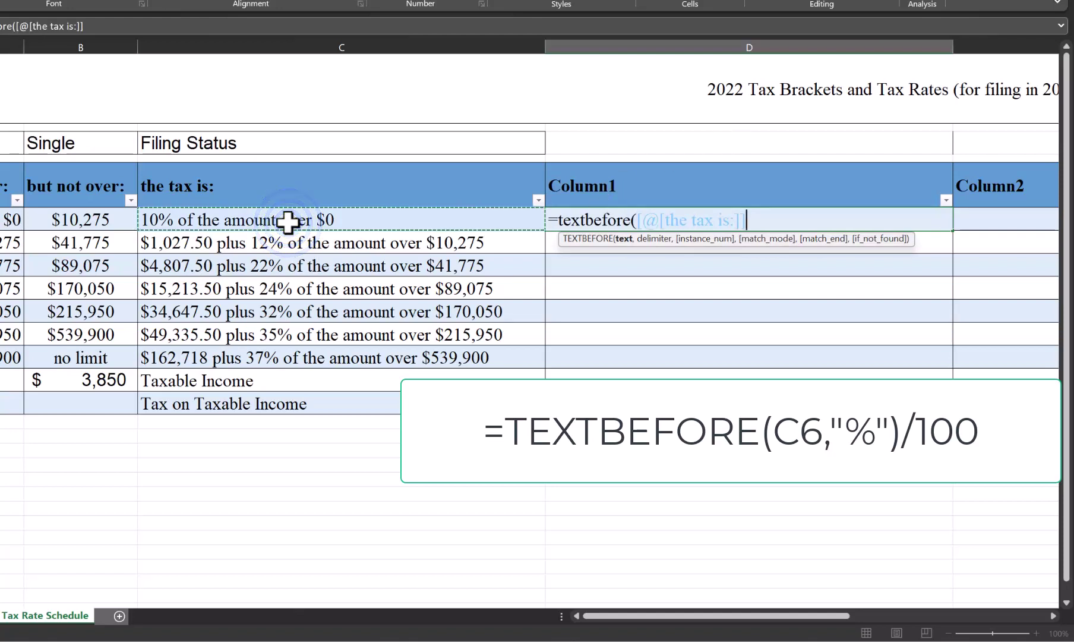
text(,)
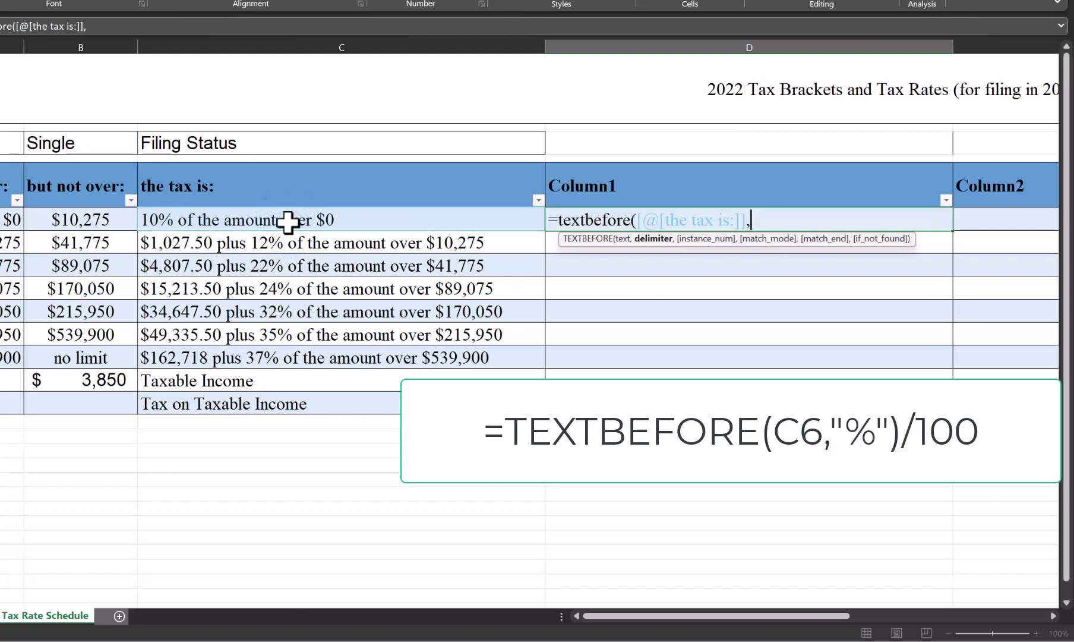
text("%")
text())
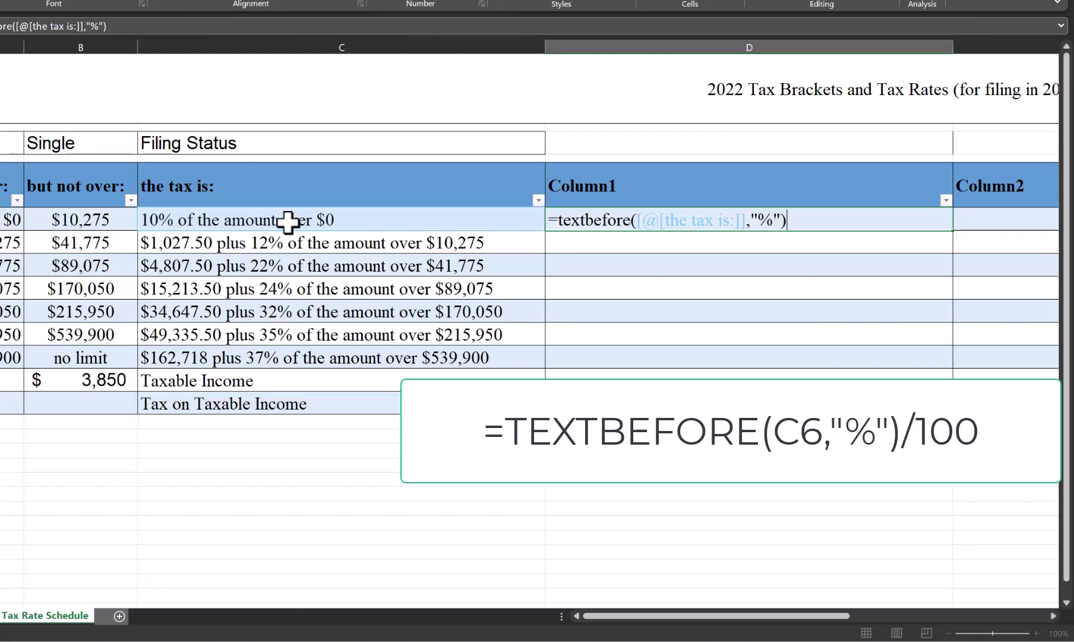
text(/100)
key(Return)
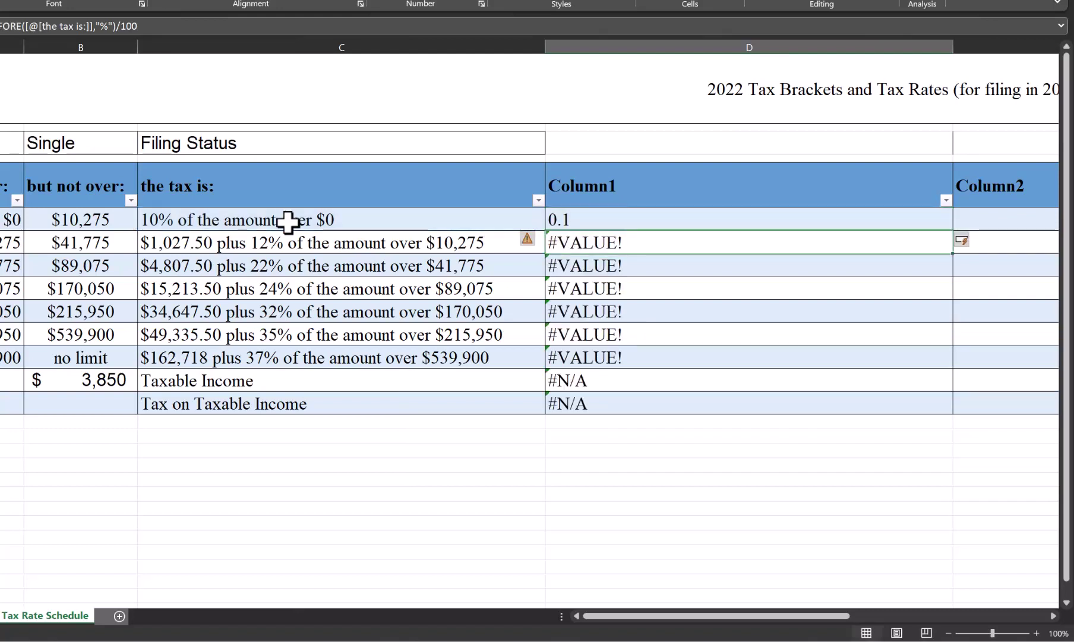
key(shift+Down)
key(shift+Down)
key(shift+Down)
key(shift+Down)
key(shift+Down)
key(shift+Down)
key(shift+Down)
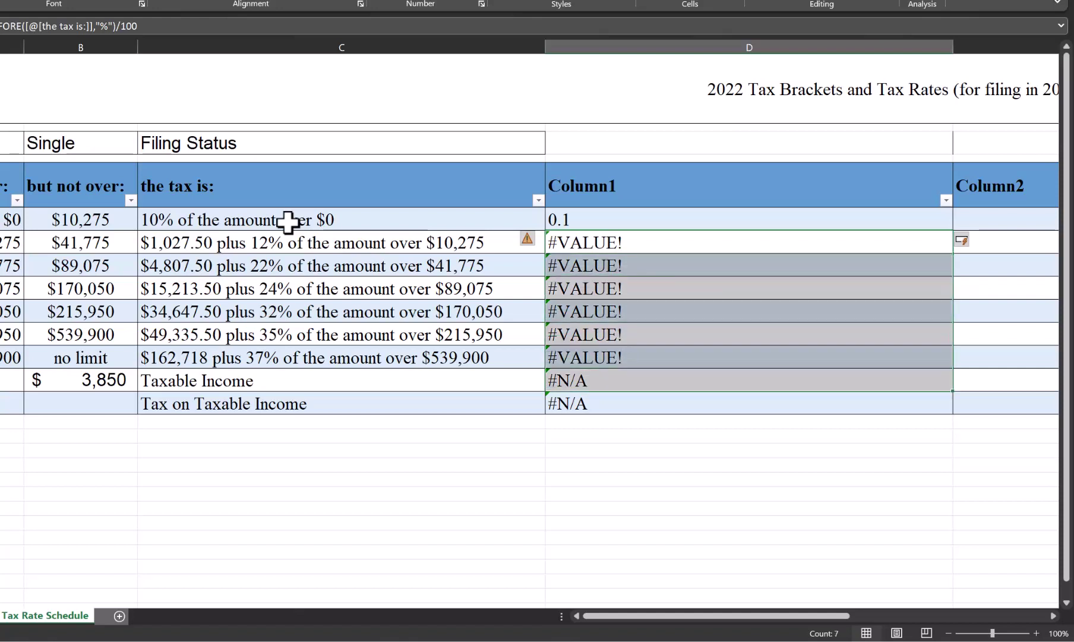
key(Delete)
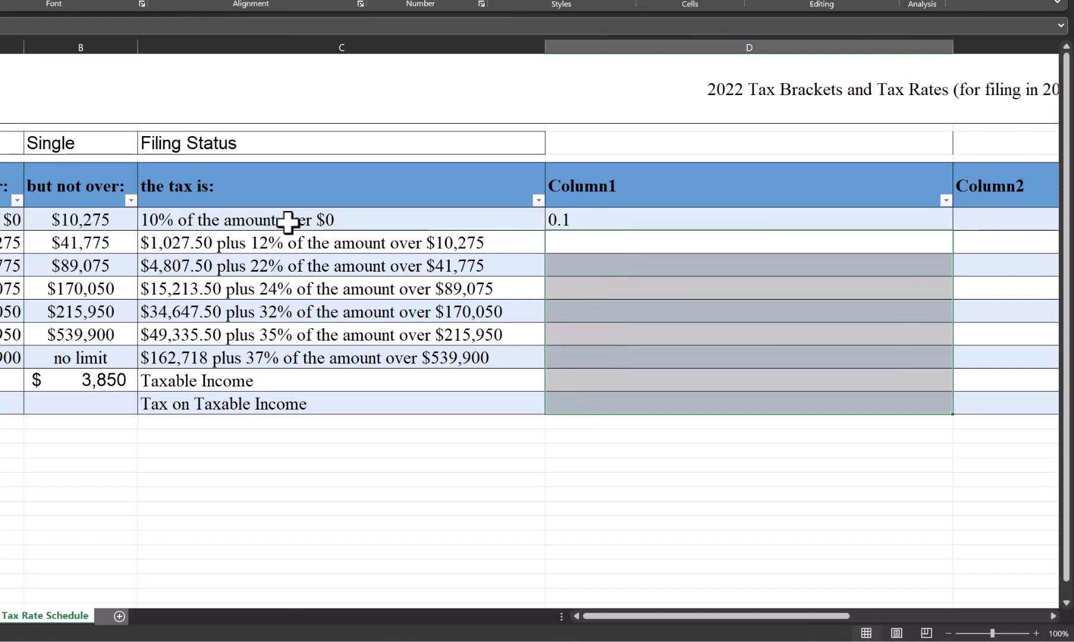
key(Up)
key(Down)
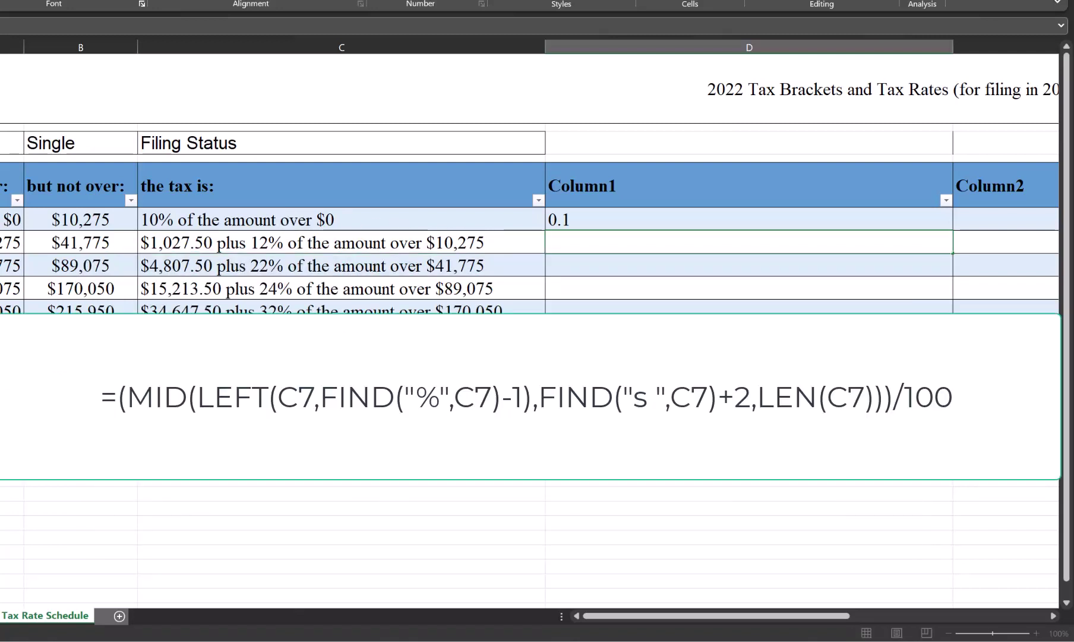
Step: Enter =(MID(LEFT(C7,FIND("%",C7)-1),FIND("s ",C7)+2,LEN(C7)))/100 in D7 to get 0.12
text(=(mid()
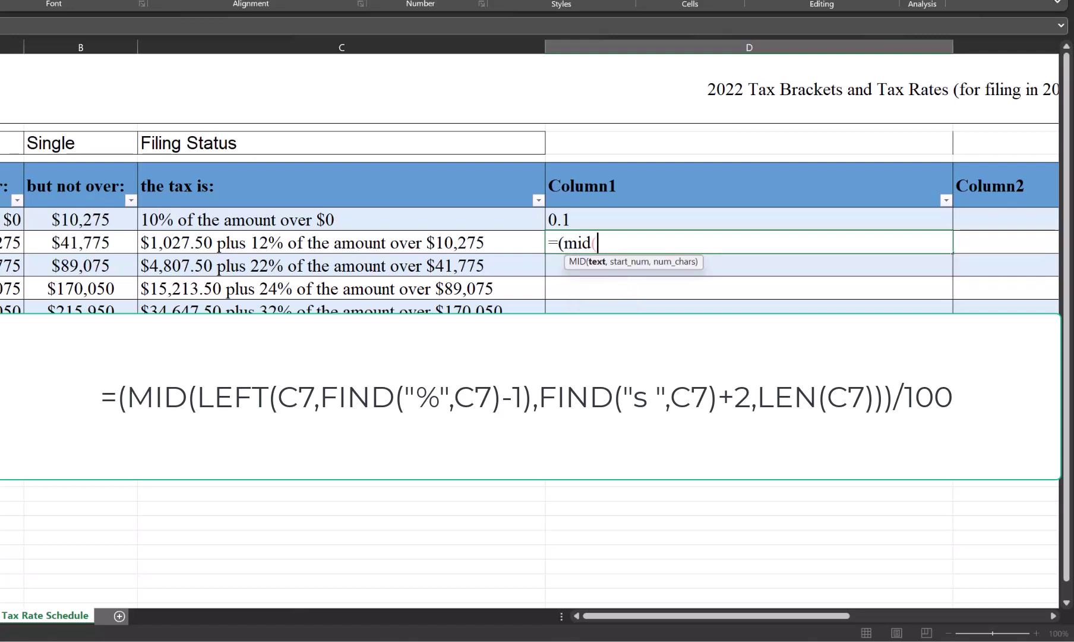
text(left()
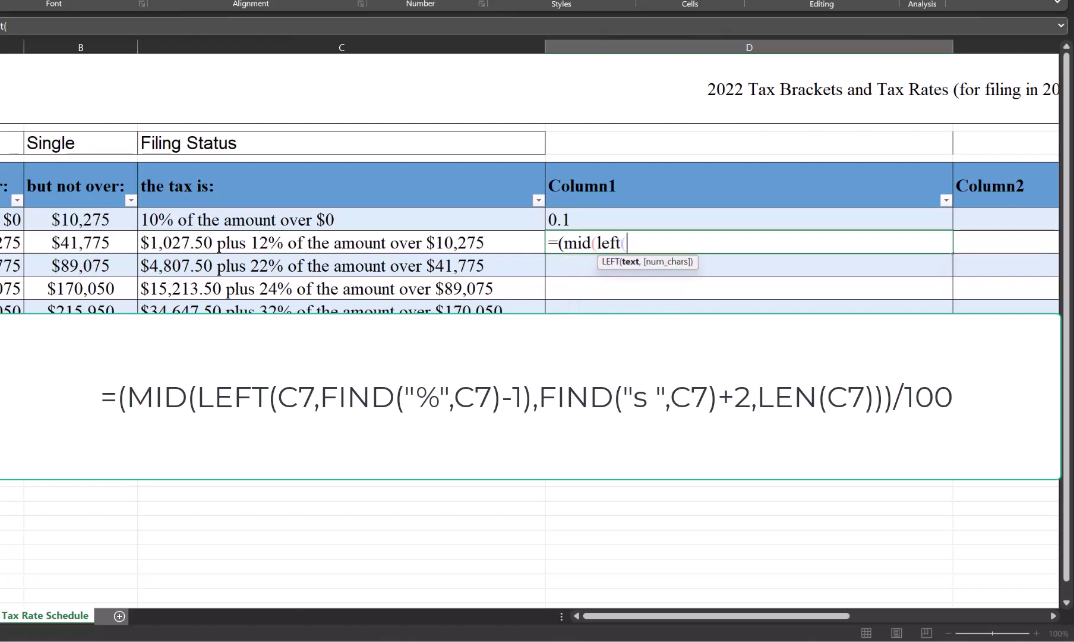
text(c7)
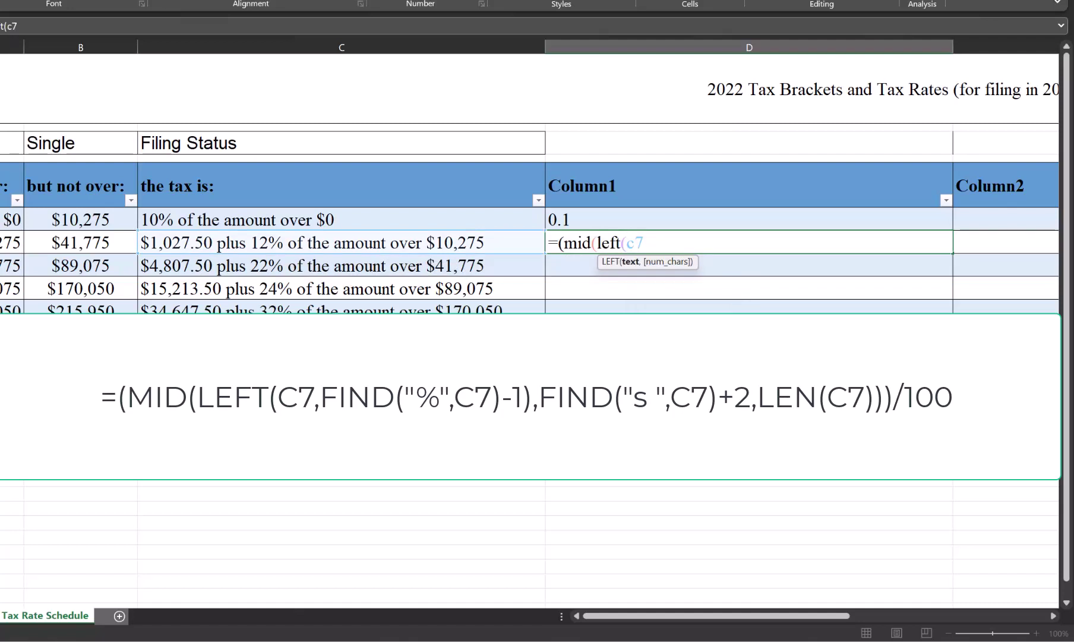
text(,find)
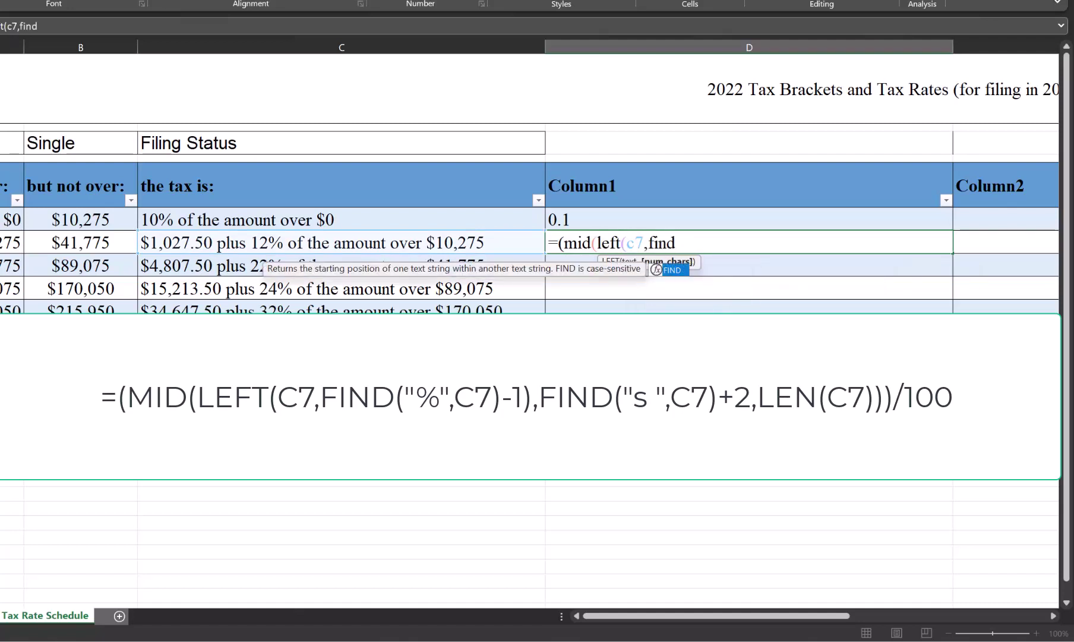
text(("%")
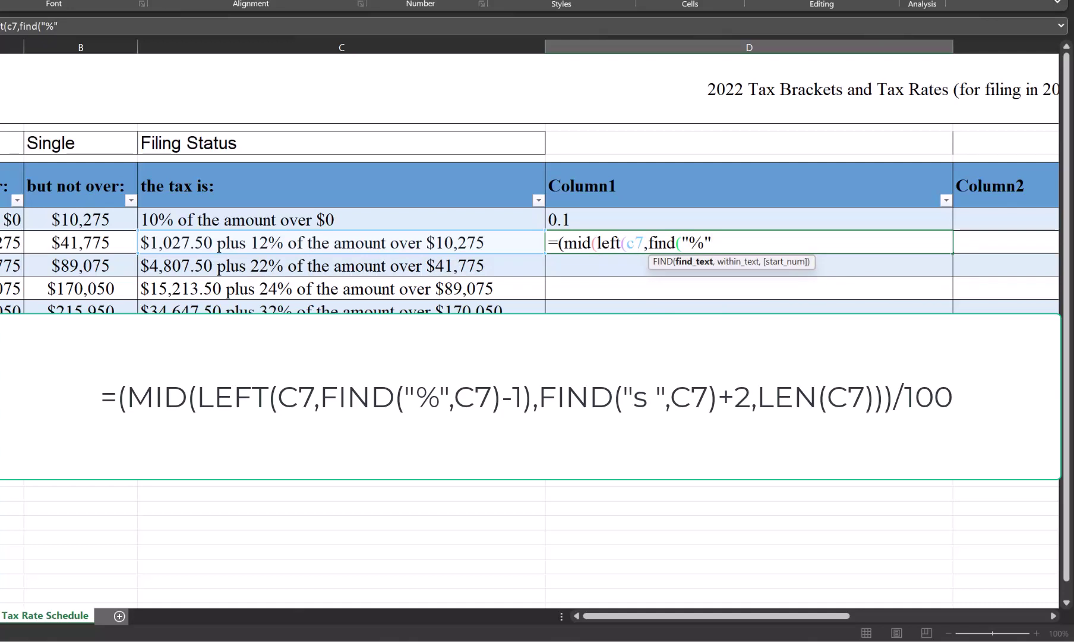
text(,)
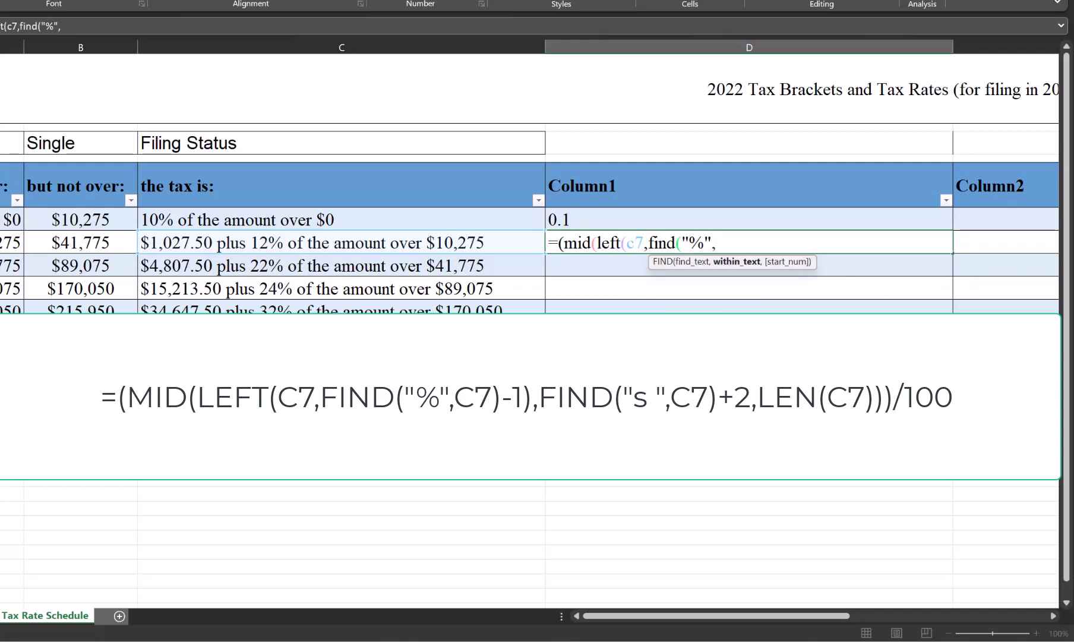
text(c7)-1))
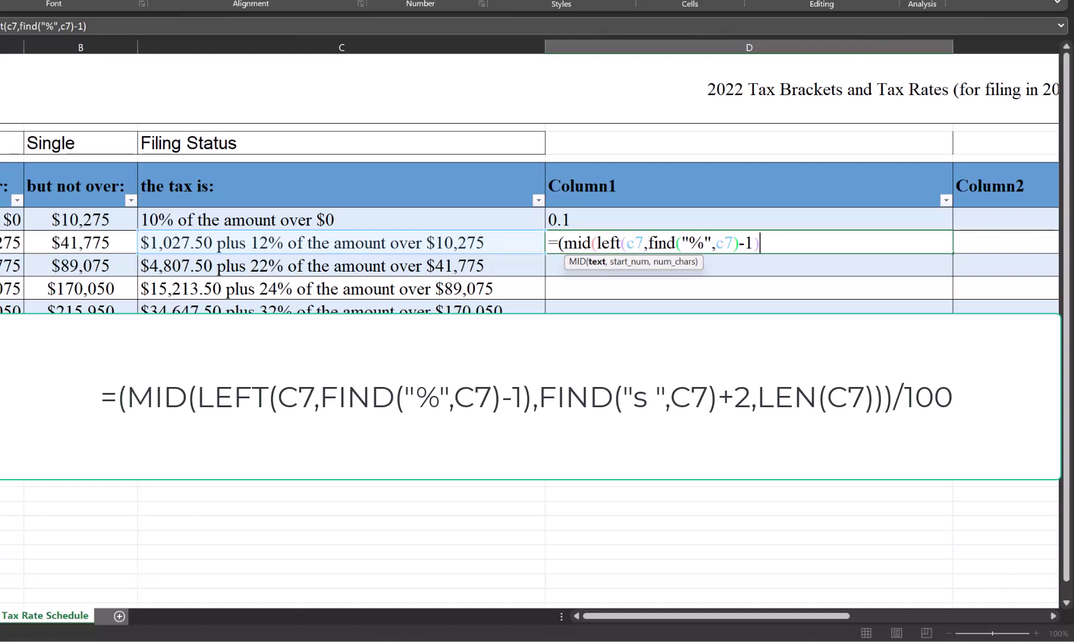
text(,find(")
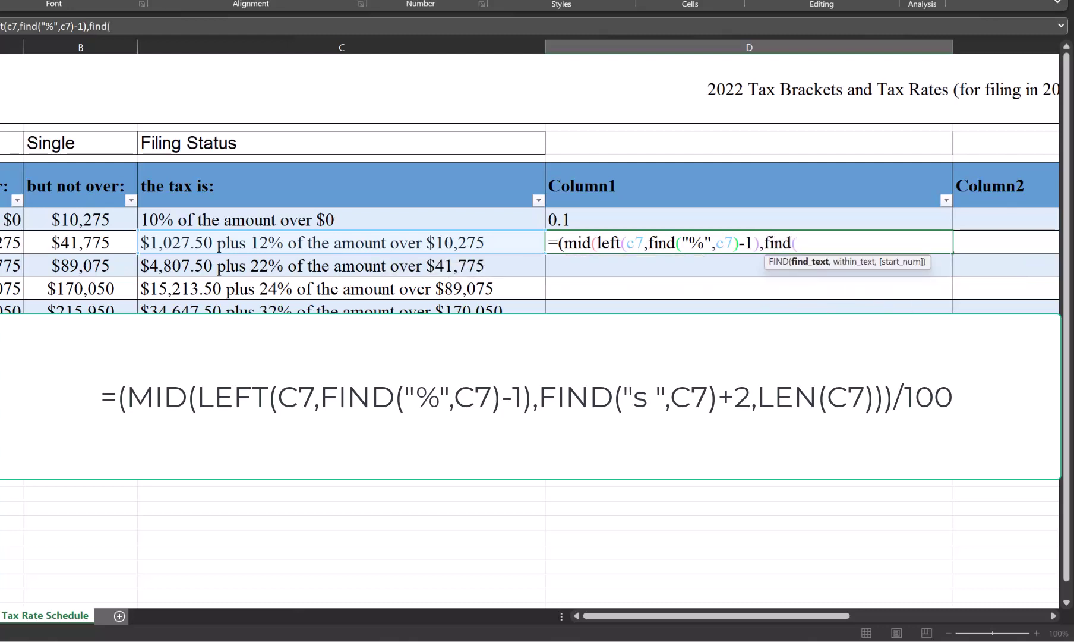
text(s ")
text(,c7)
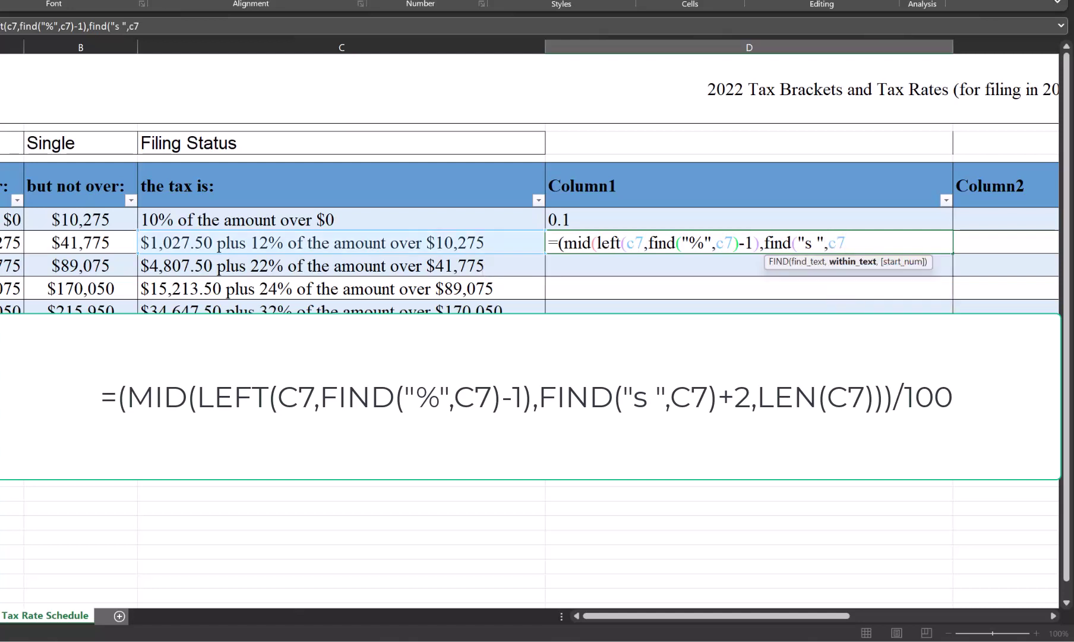
text())
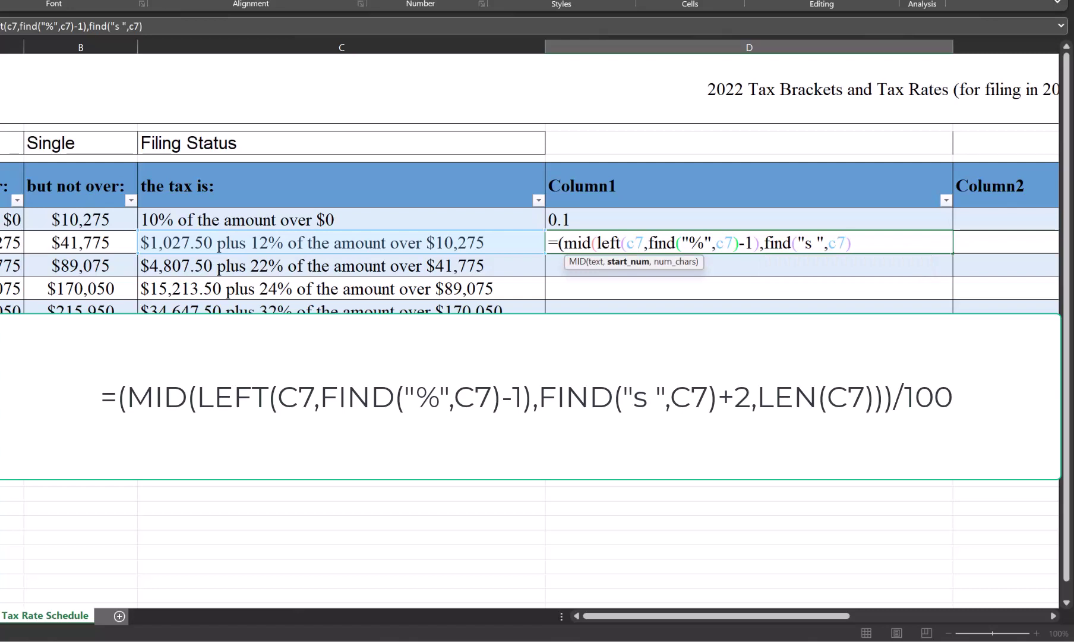
text(+2,l)
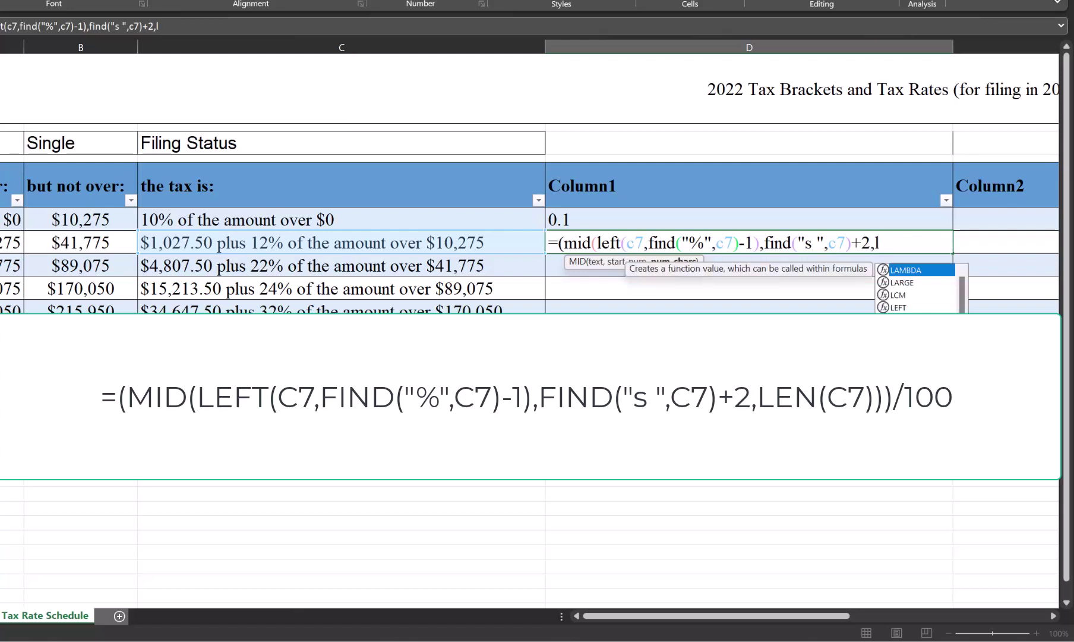
text(en(c7)
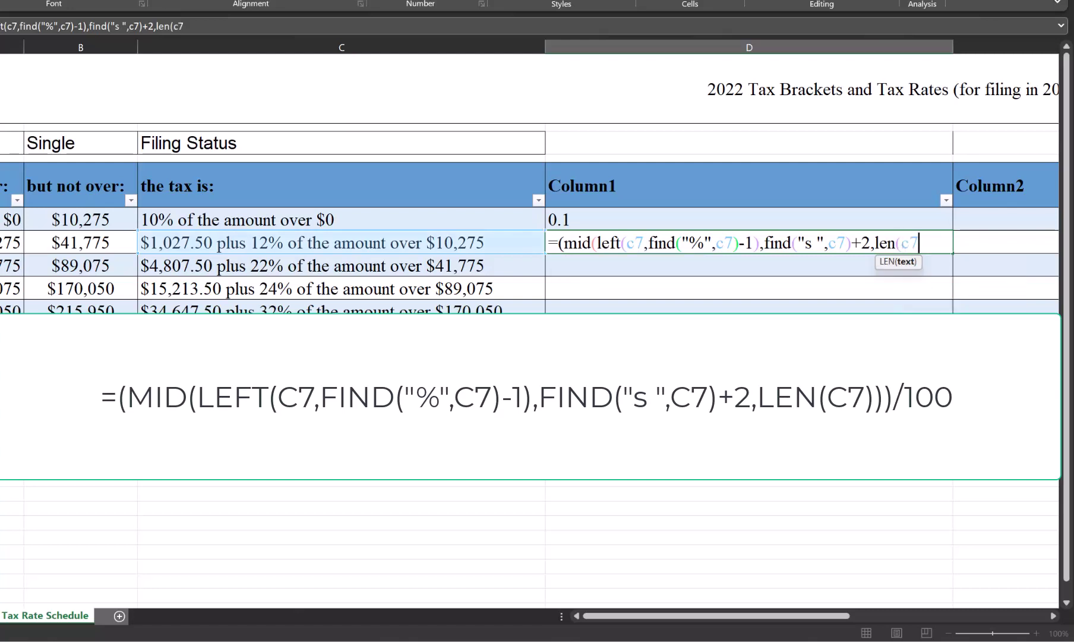
text()))
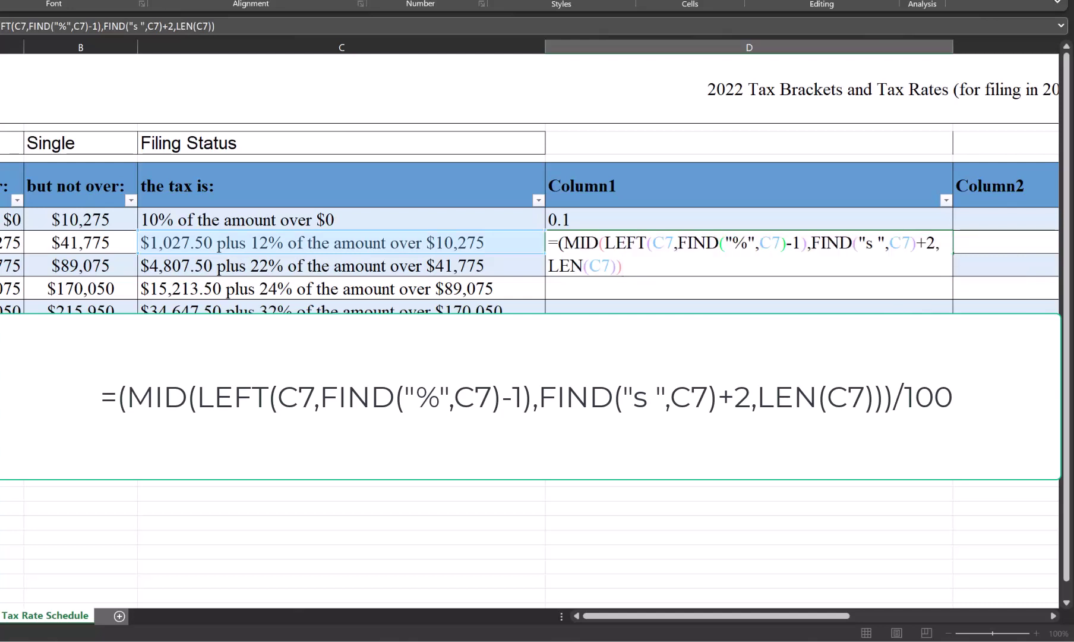
text()/100)
key(ctrl+Return)
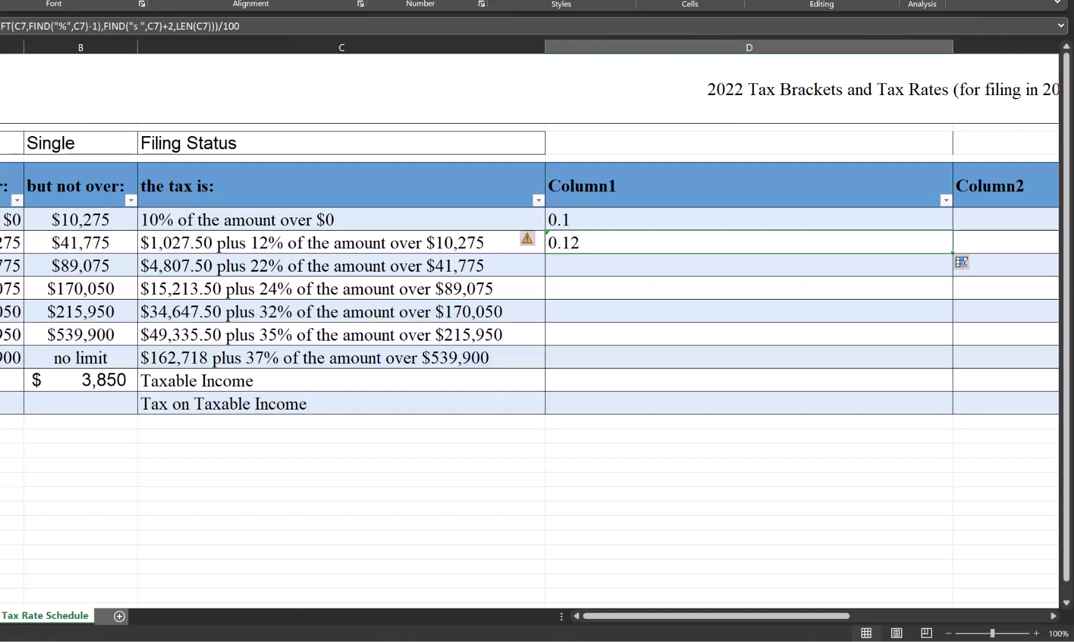
Step: Copy the D7 rate formula into D8:D12 for rates 0.22 through 0.37, then select D6:D12
key(ctrl+c)
key(Down)
key(shift+Down)
key(shift+Down)
key(shift+Down)
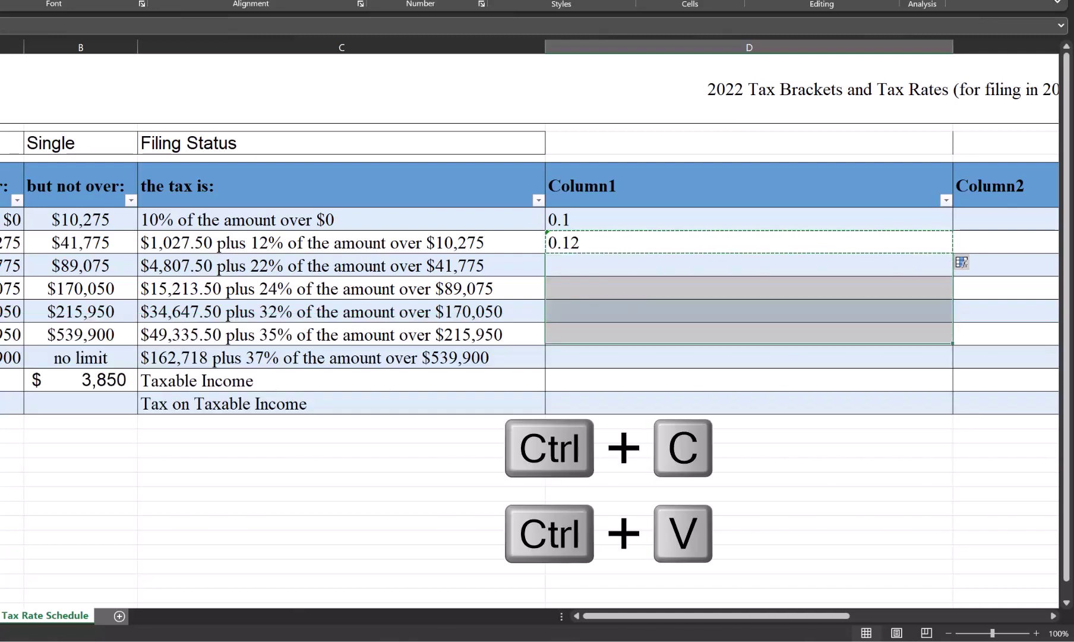
key(ctrl+v)
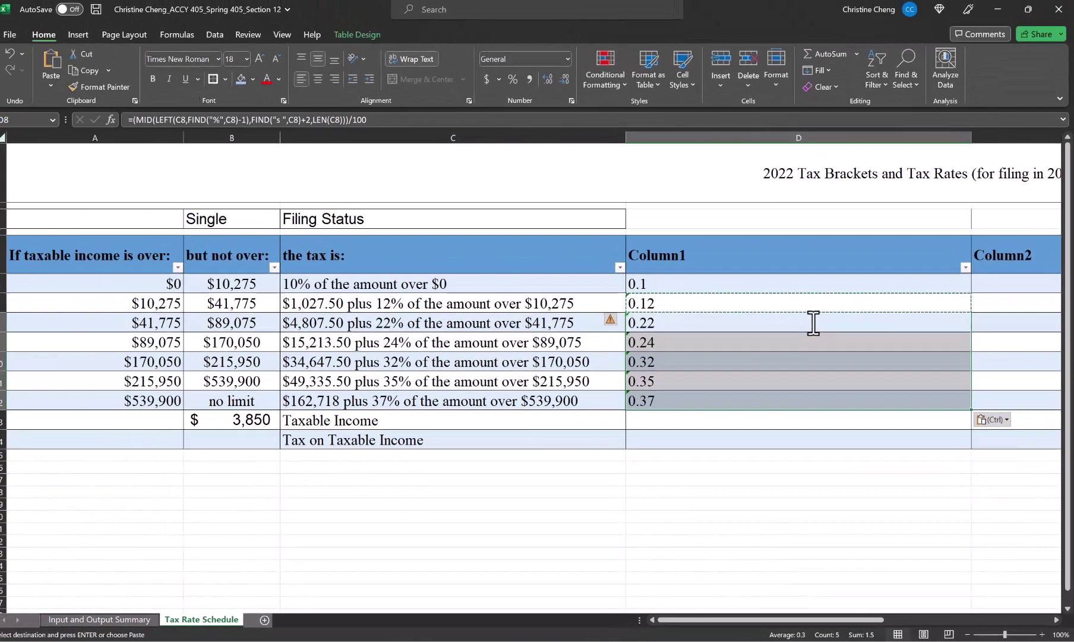
key(Up)
key(Up)
key(shift+Down)
key(shift+Down)
key(shift+Down)
key(shift+Down)
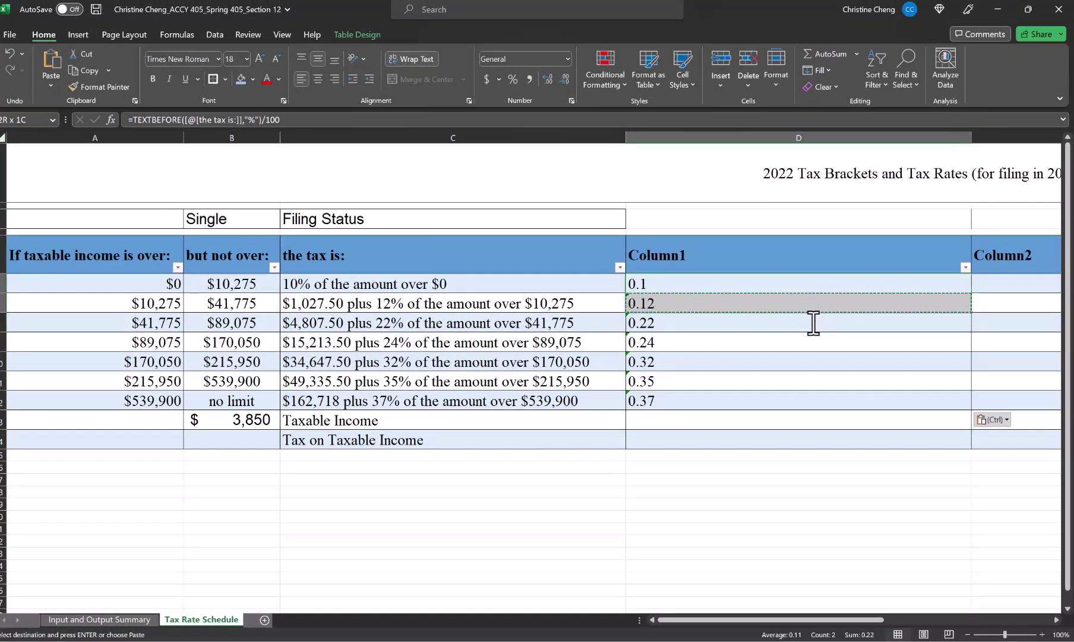
key(shift+Down)
key(shift+Down)
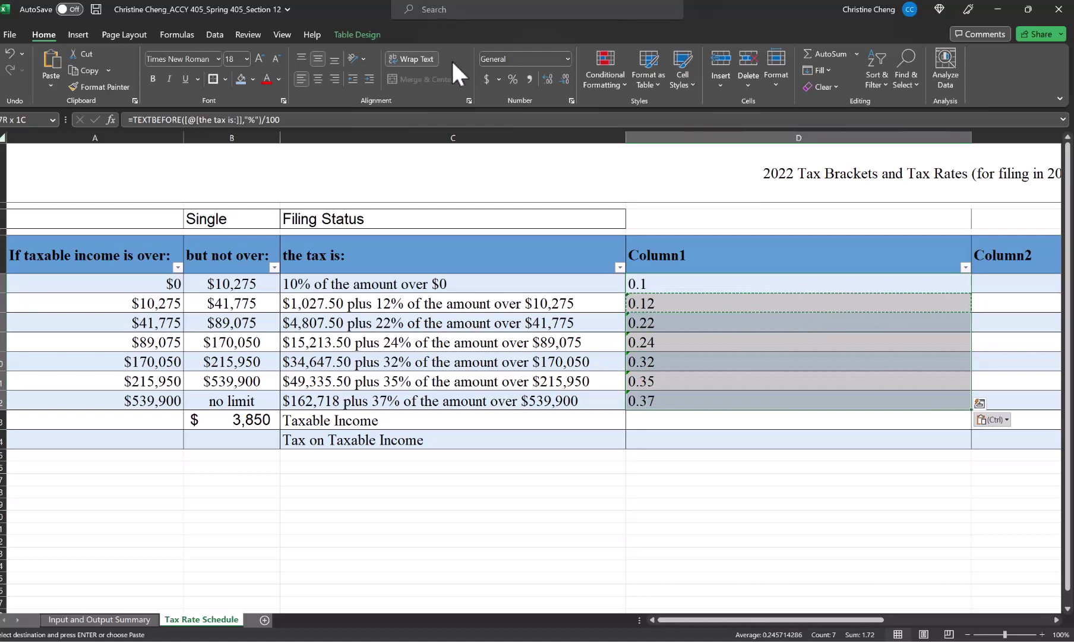
Step: Apply Percent Style to D6:D12 and rename the Column1 header to 'Marginal tax rate'
click(514, 79)
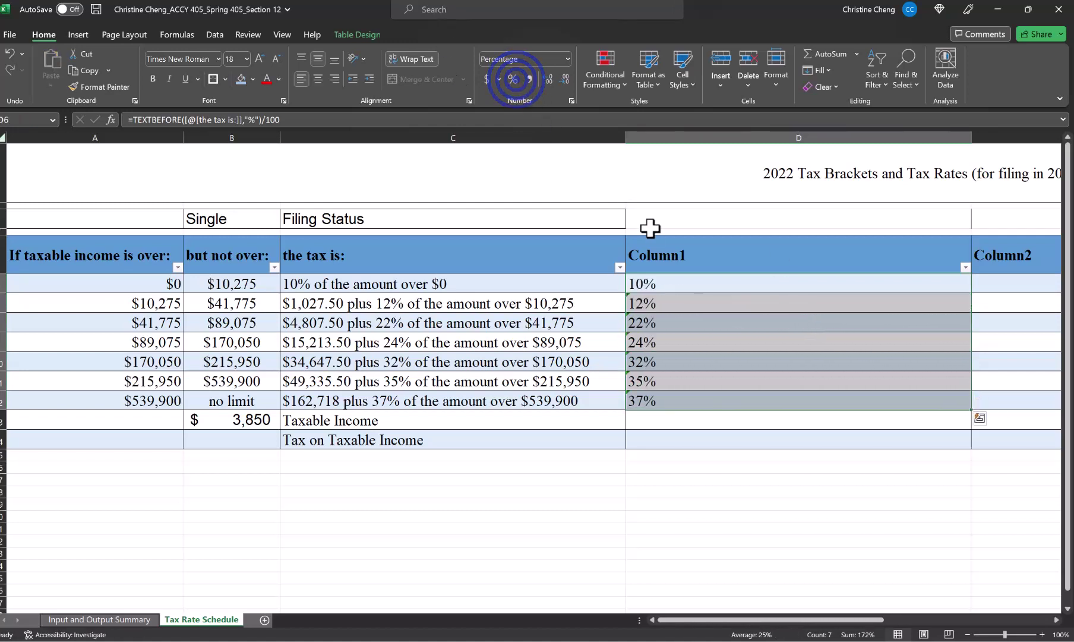
click(677, 259)
text(M)
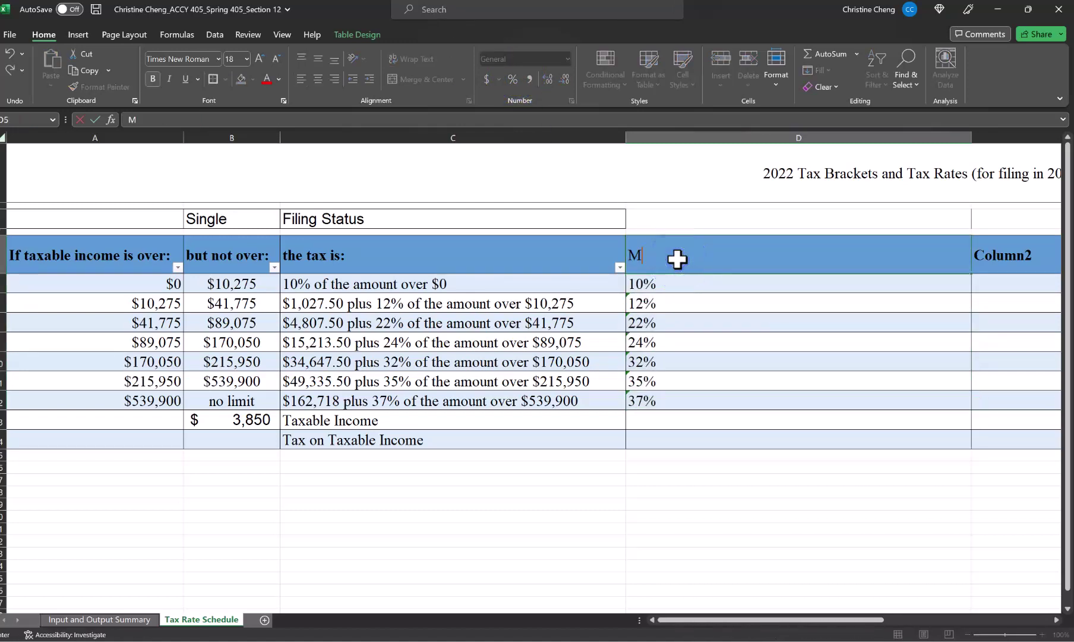
text(arginal tax r)
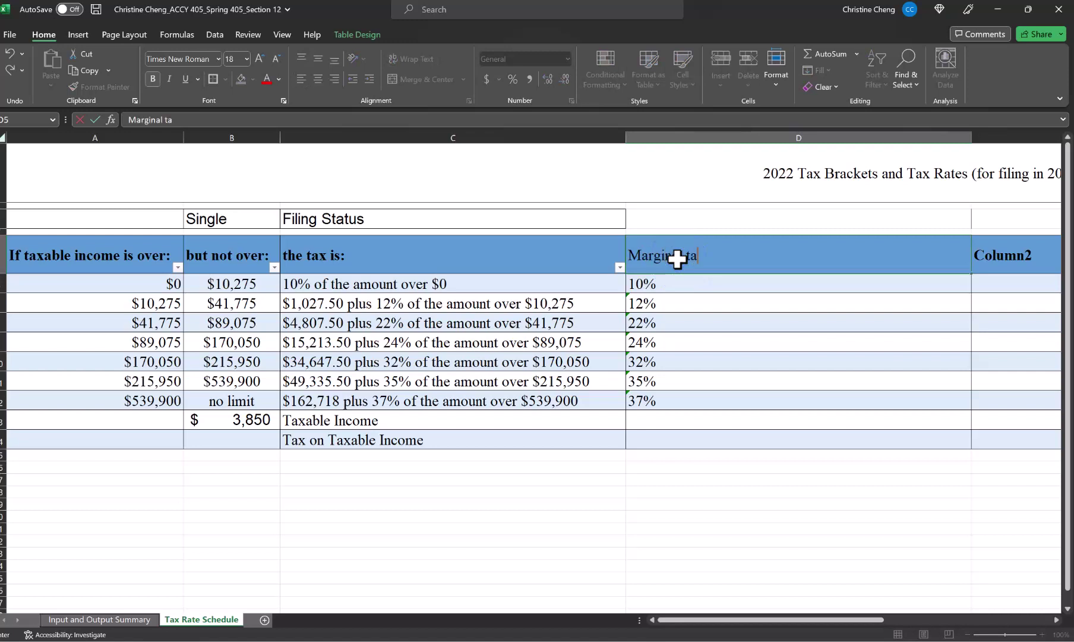
text(ate)
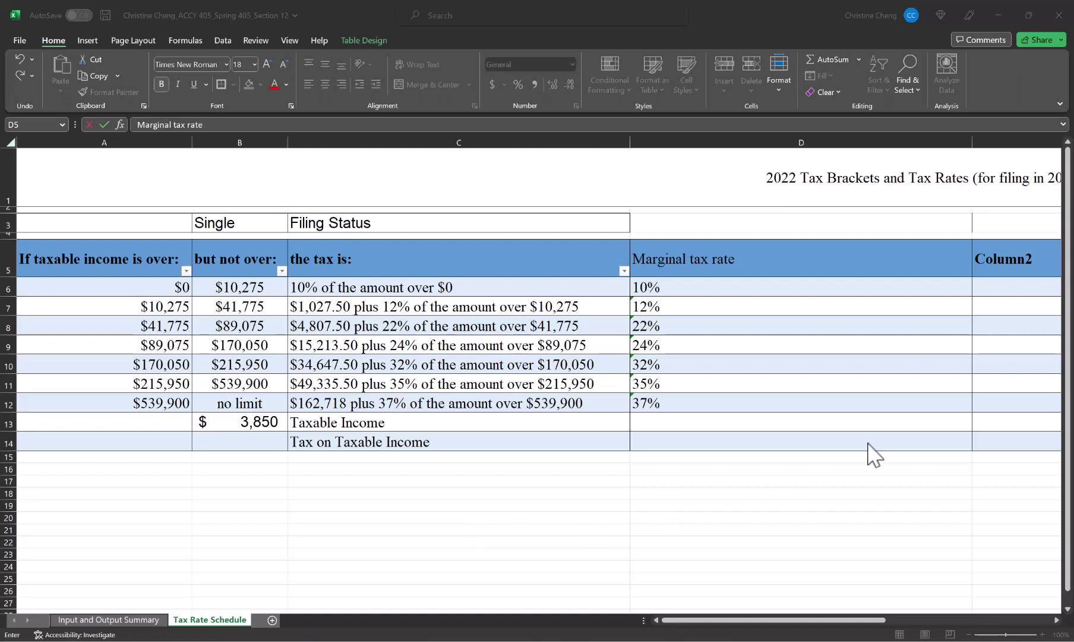
key(Return)
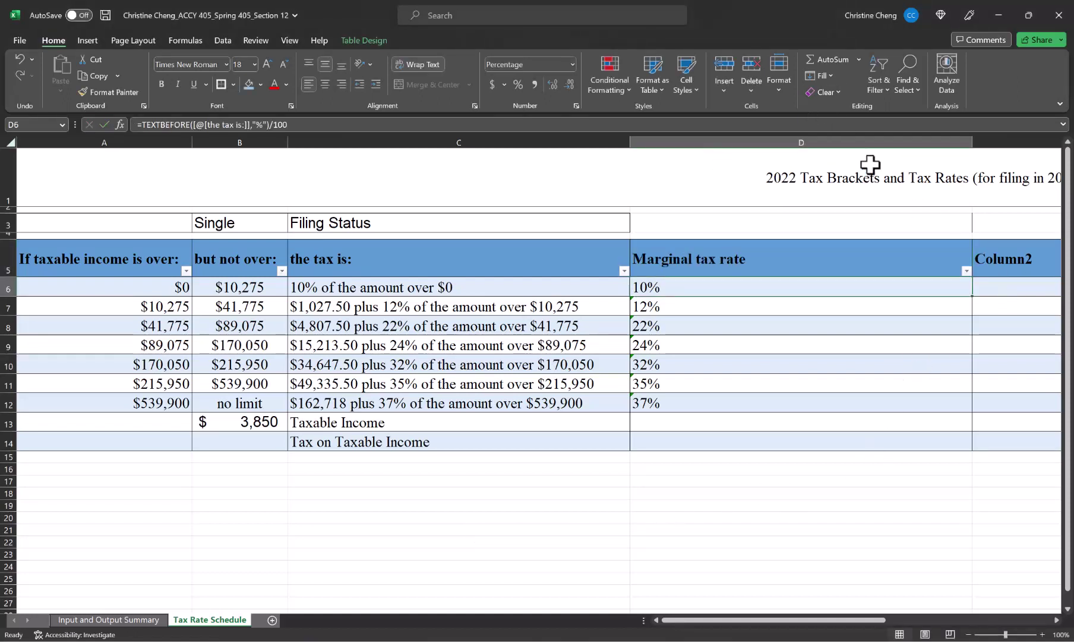
Step: Narrow the Marginal tax rate and Column2 columns
drag(973, 143, 752, 160)
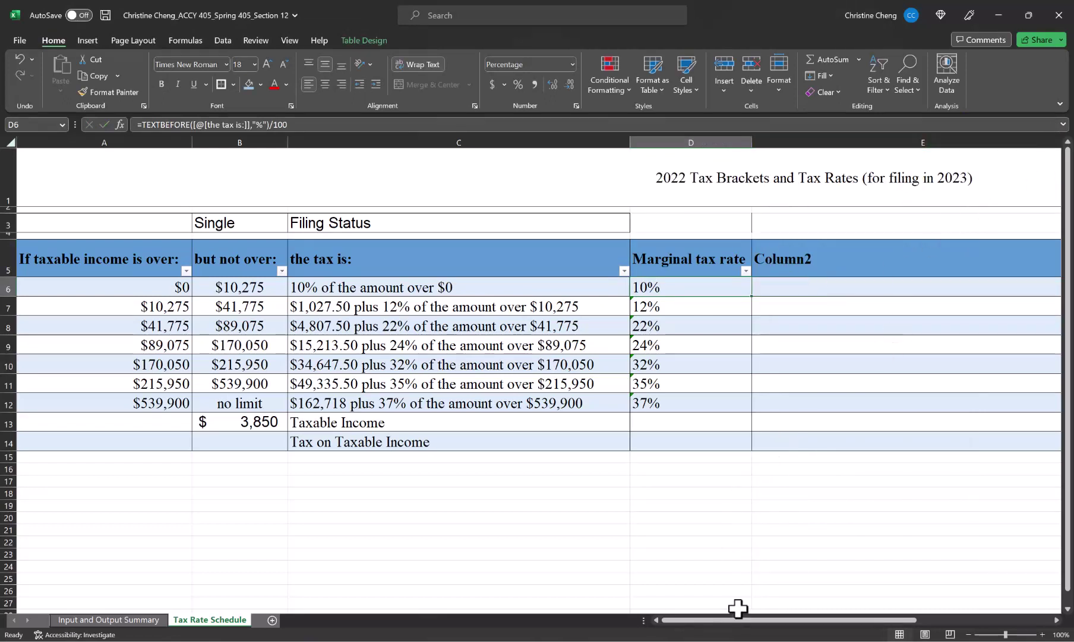
drag(735, 619, 752, 619)
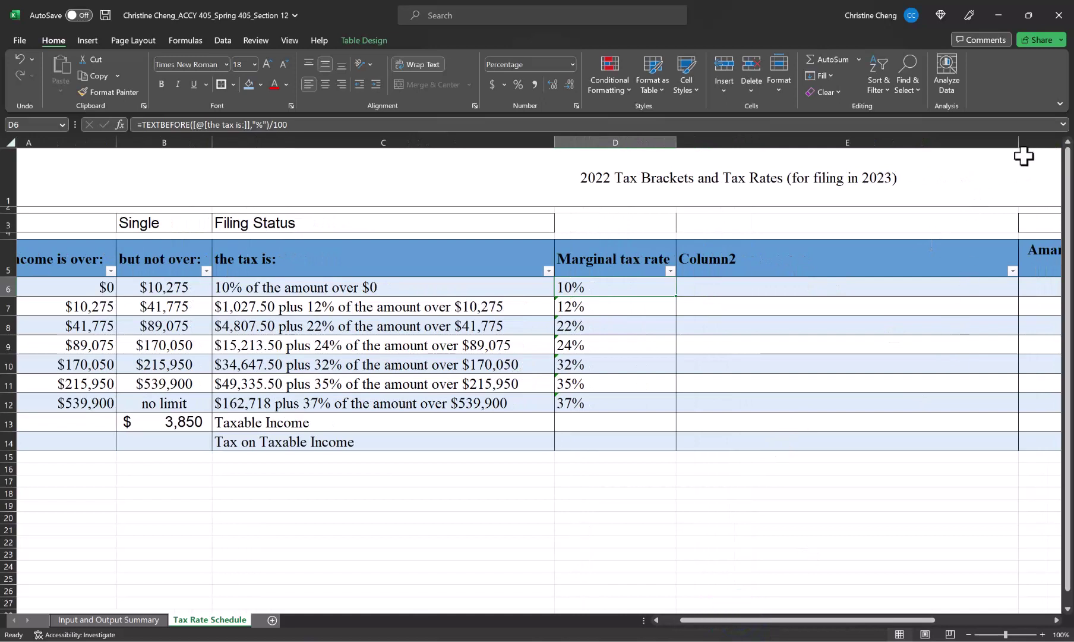
drag(1018, 143, 803, 166)
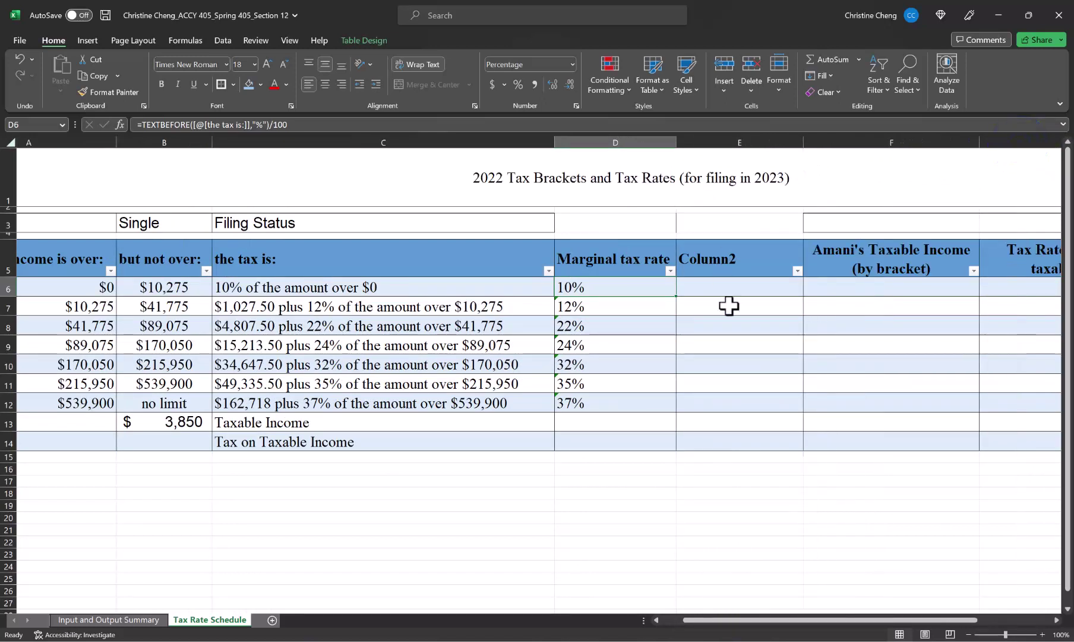
Step: Rename Column2 to 'Cumulative Tax' and enter 0 for the first bracket
click(719, 263)
key(BackSpace)
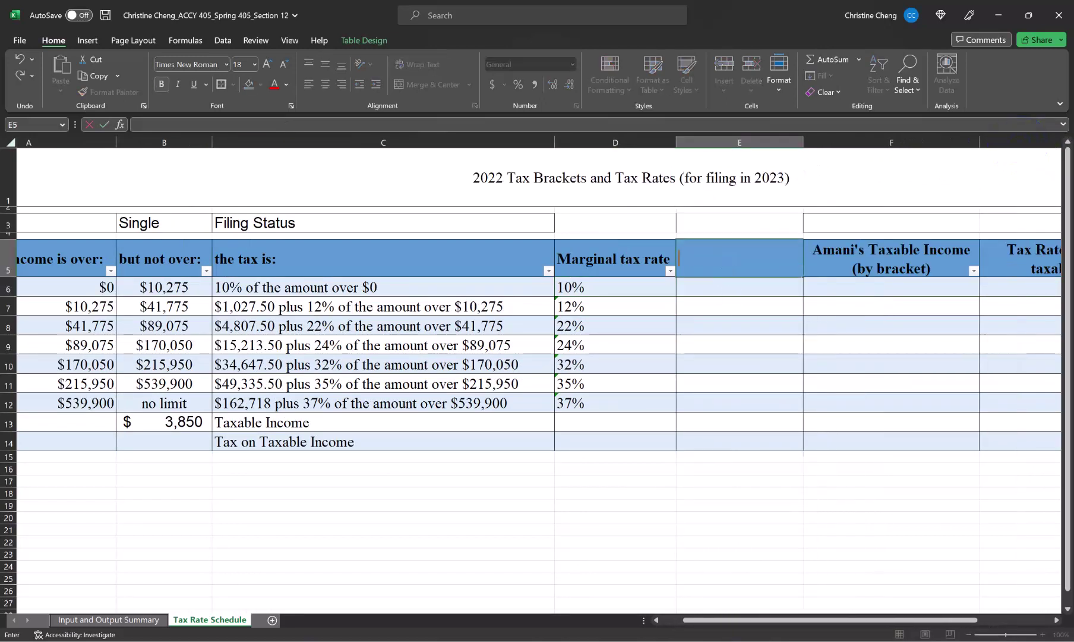
text(Cumula)
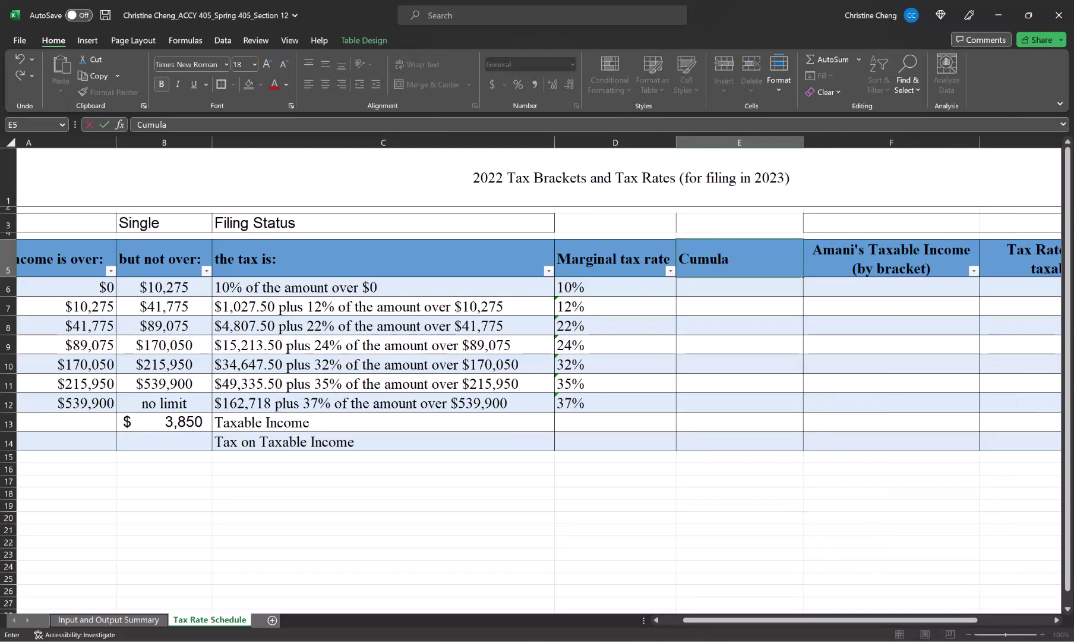
text(tive Tax)
click(719, 289)
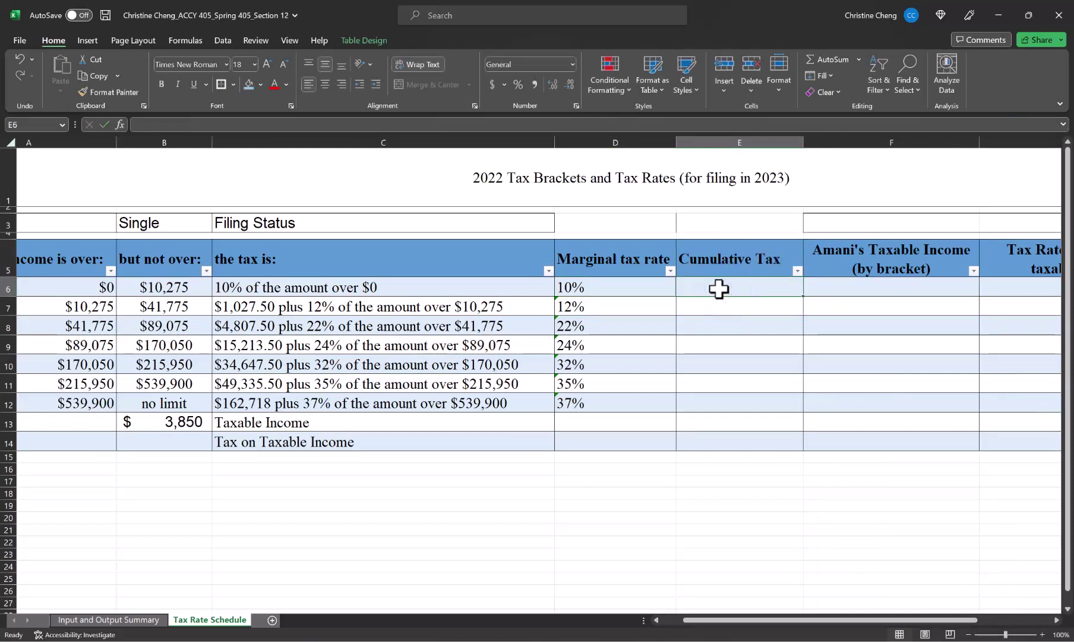
text(0)
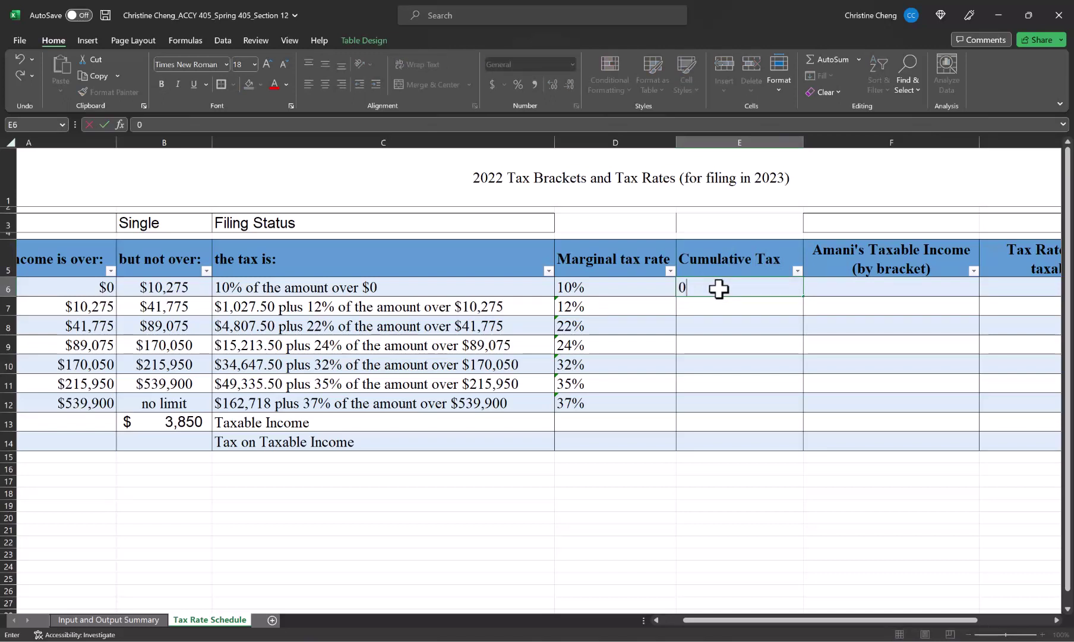
key(Return)
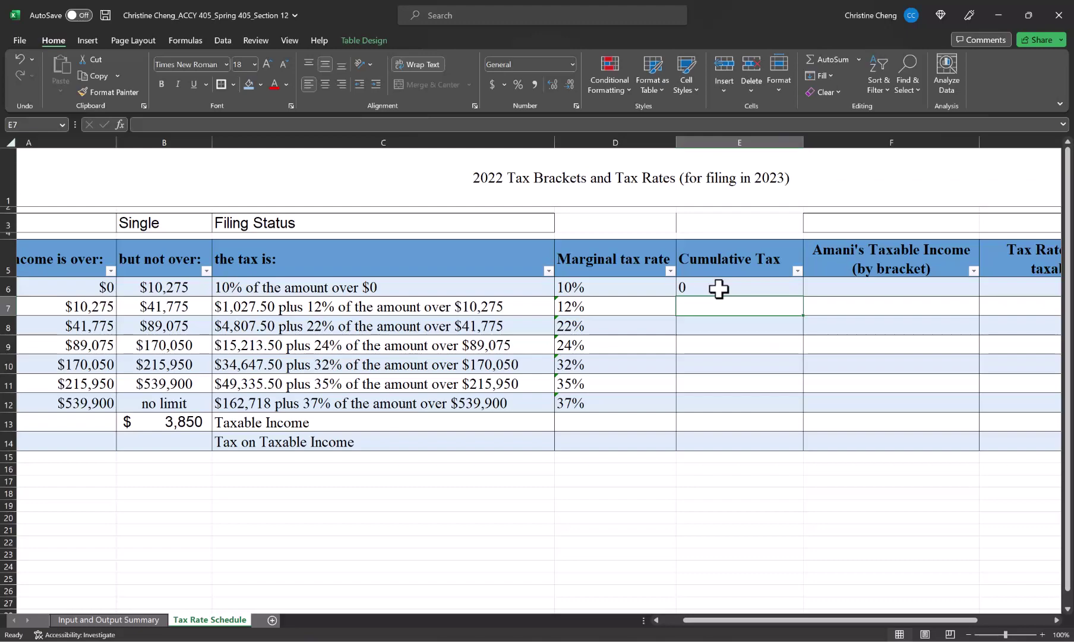
Step: Enter =LEFT(C7,SEARCH(" plus",C7)-1) in E7 and copy it through E12, giving $1,027.50 to $162,718
text(=)
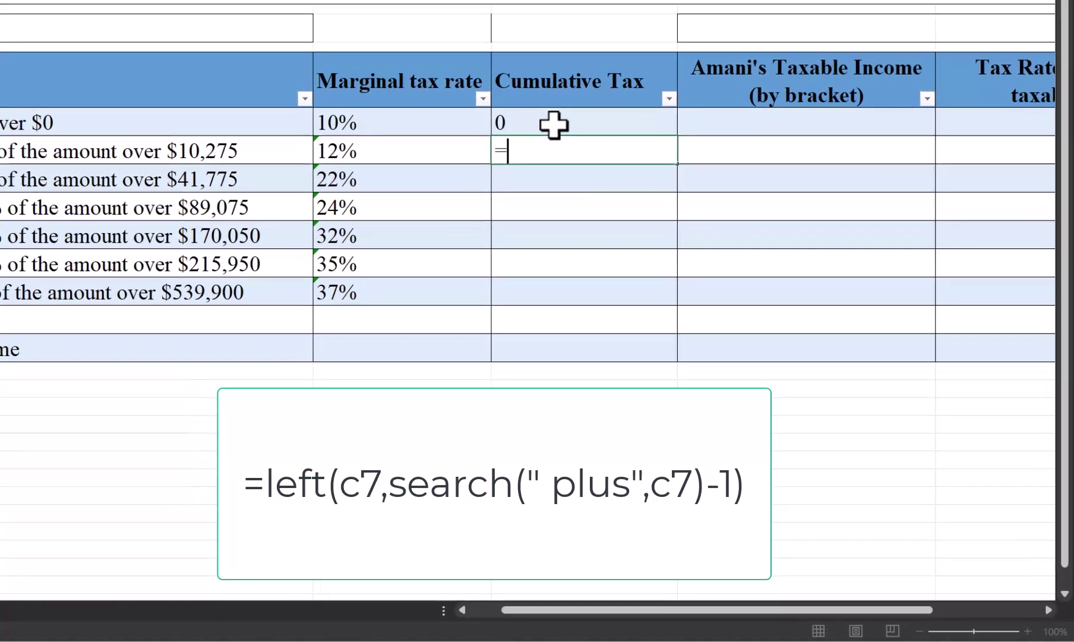
text(left(c)
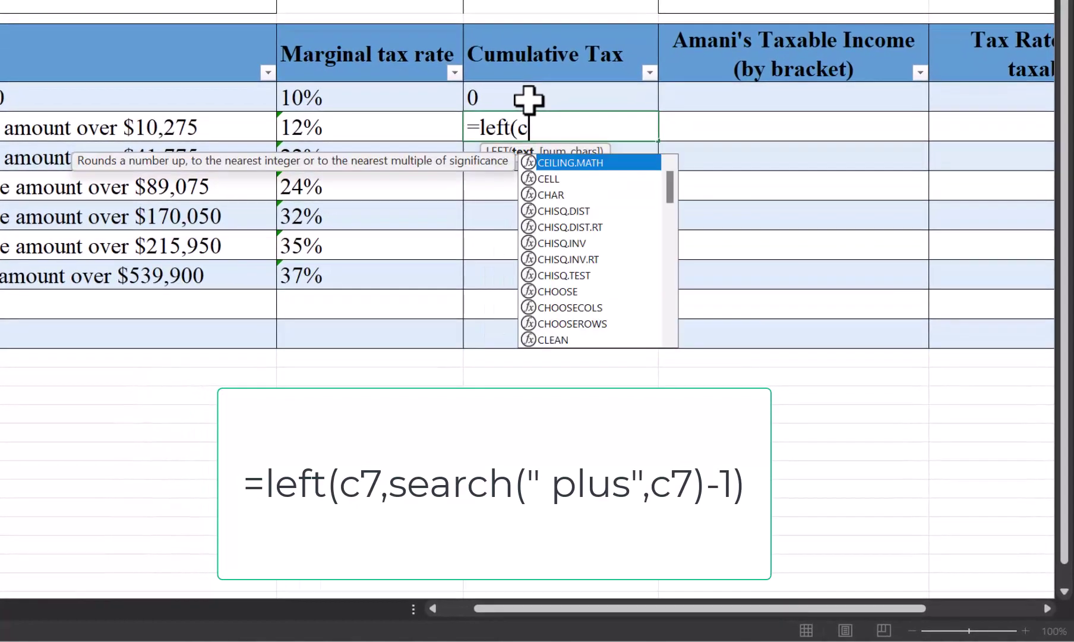
text(7,)
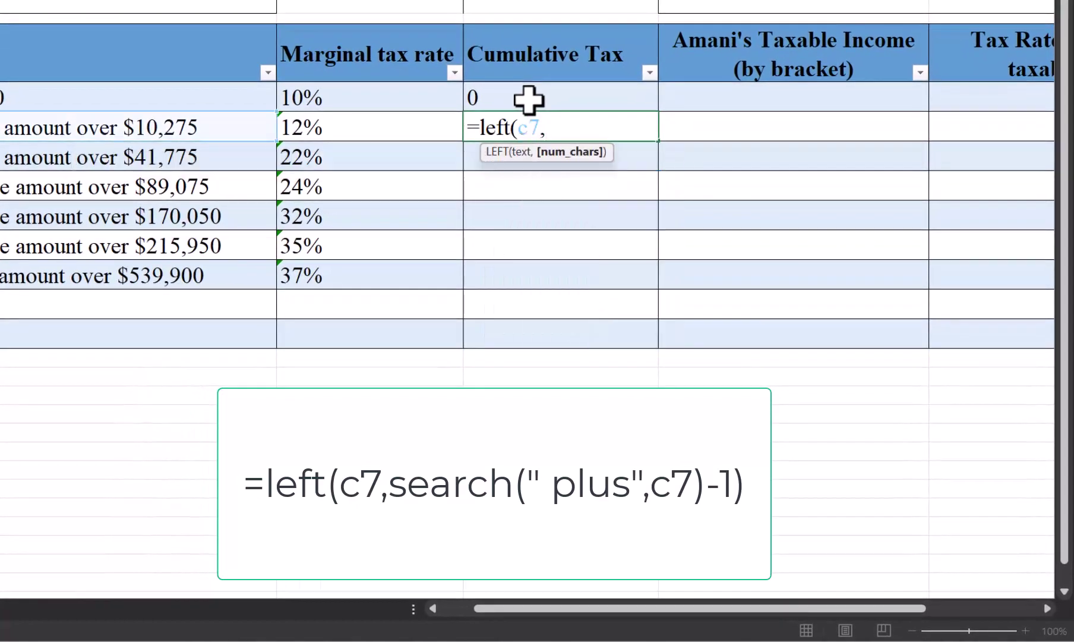
text(search)
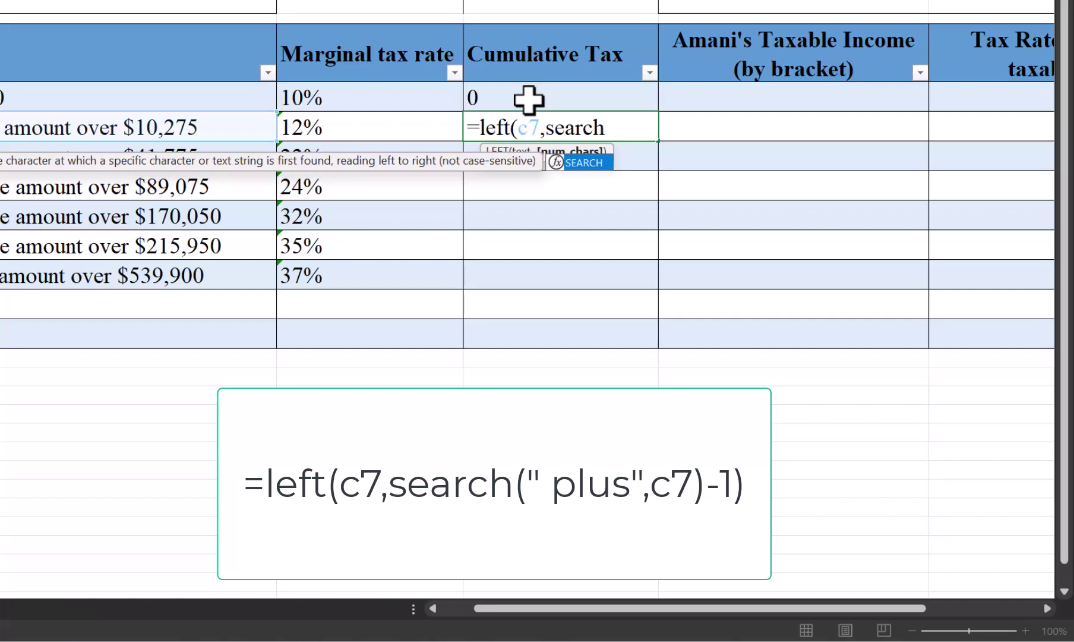
text((")
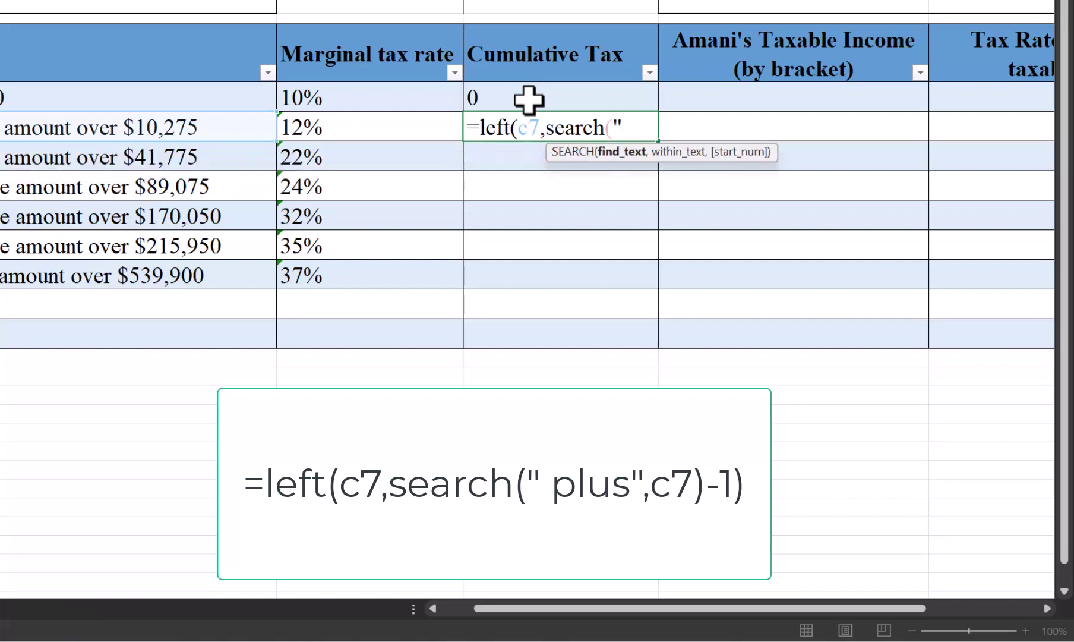
text( plus)
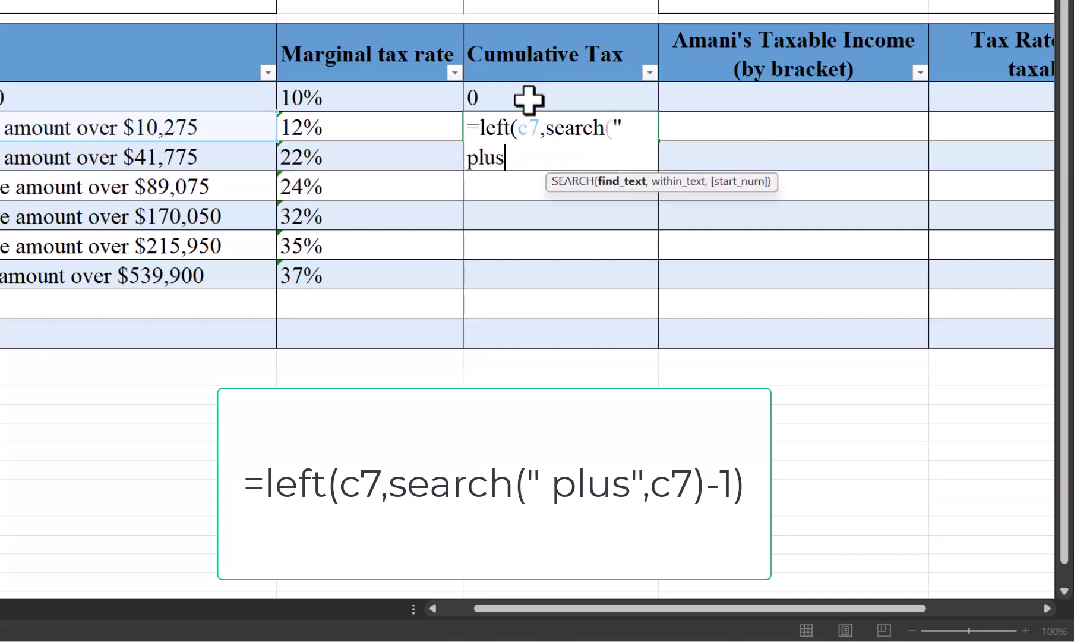
text(",c)
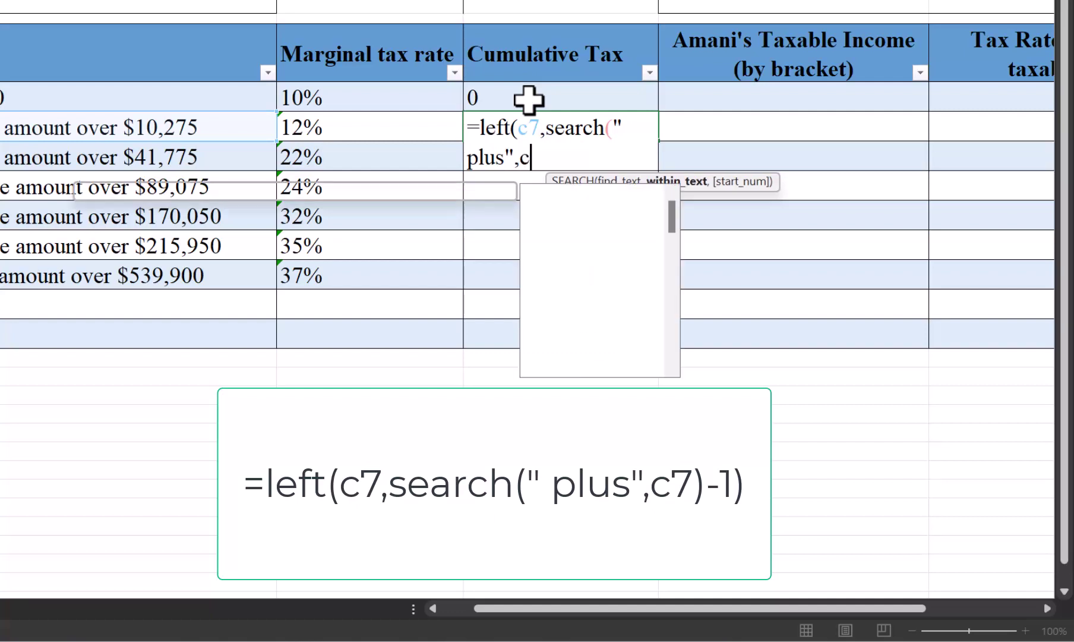
text(7))
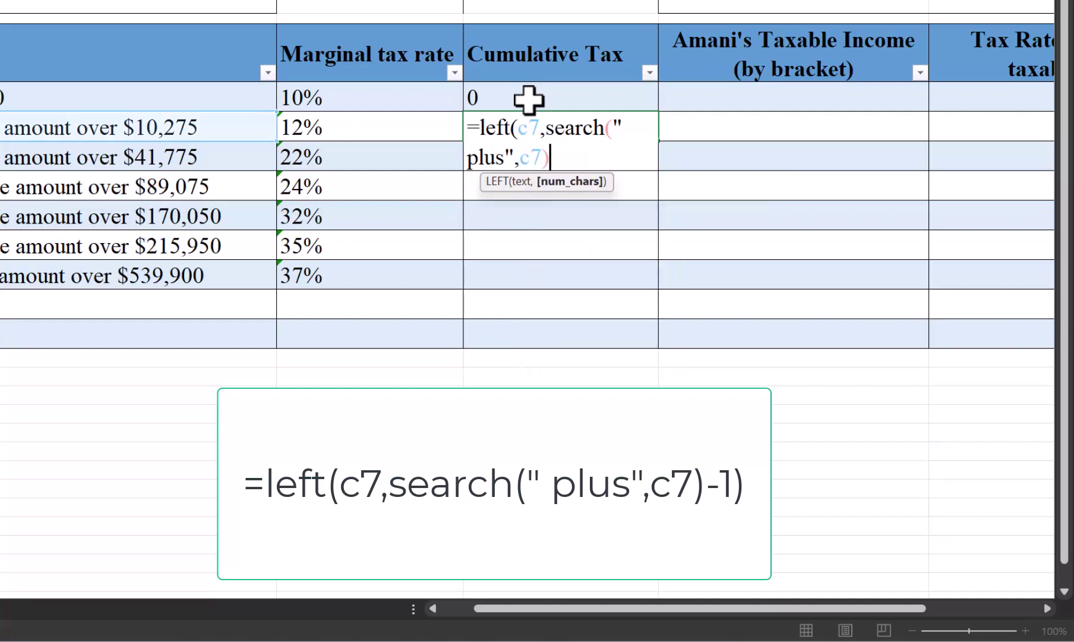
text(-1))
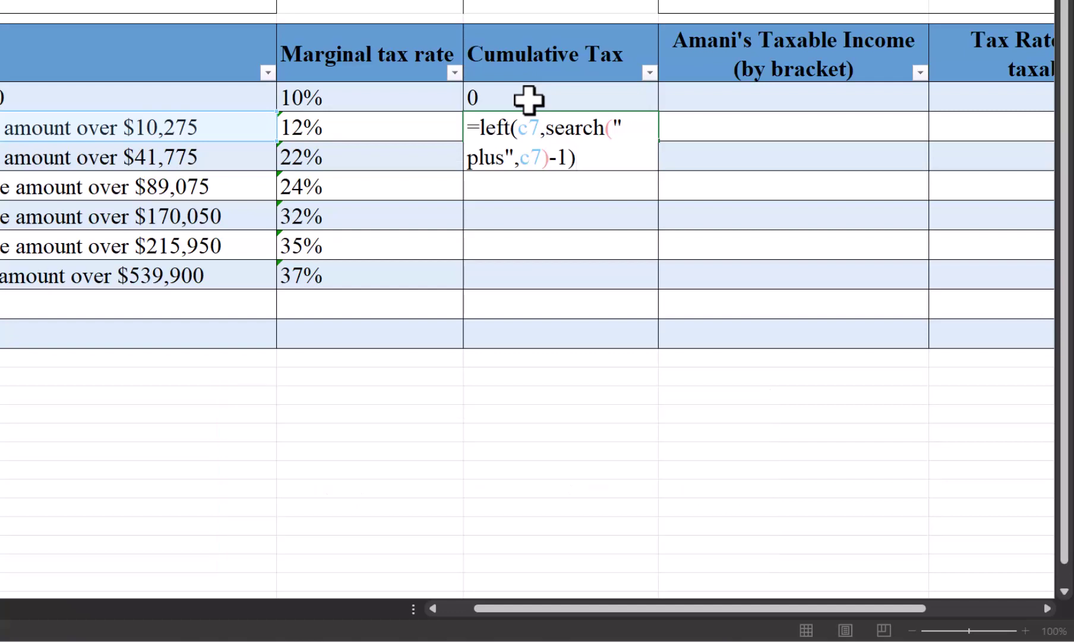
key(Return)
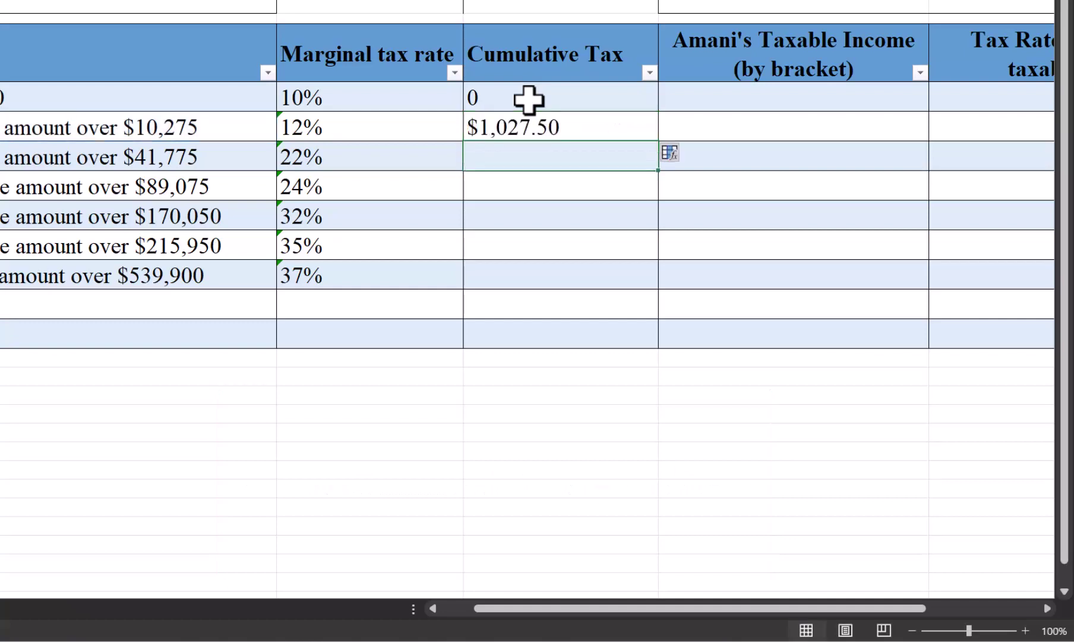
key(Up)
key(ctrl+c)
key(Down)
key(shift+Down)
key(shift+Down)
key(shift+Down)
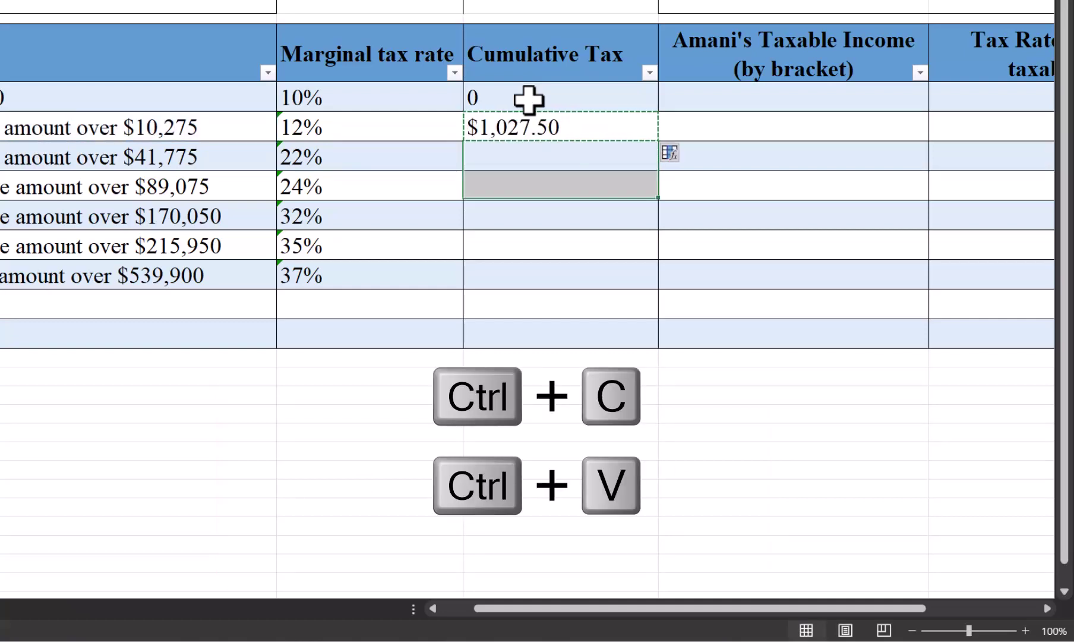
key(shift+Down)
key(ctrl+v)
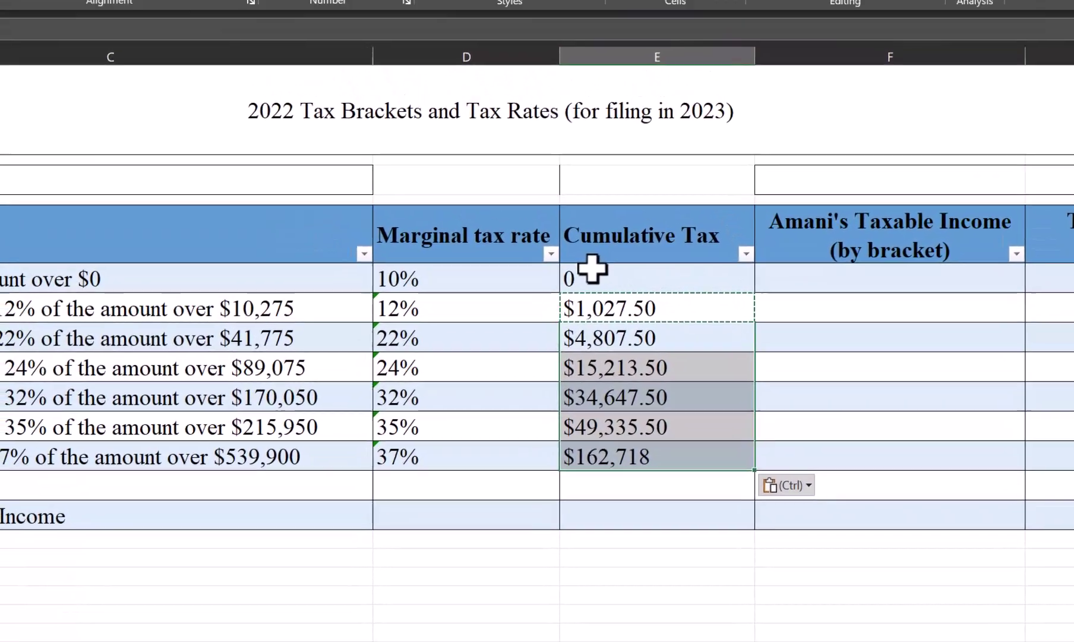
Step: Apply Accounting Number Format to Cumulative Tax E6:E12, showing the first bracket's 0 as a dash
click(500, 108)
drag(626, 349, 636, 518)
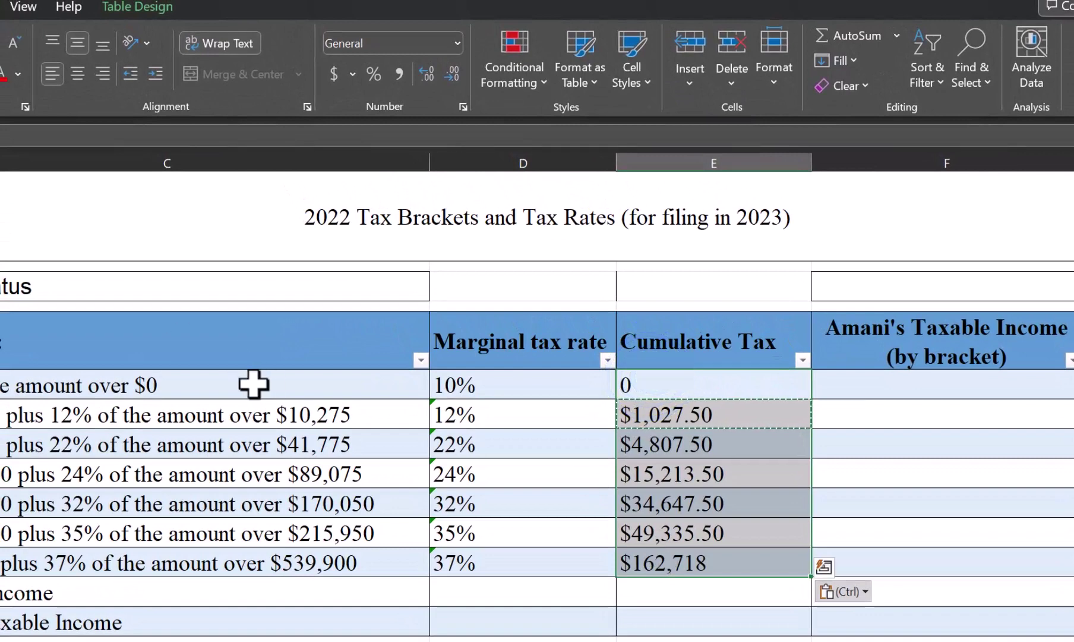
click(335, 76)
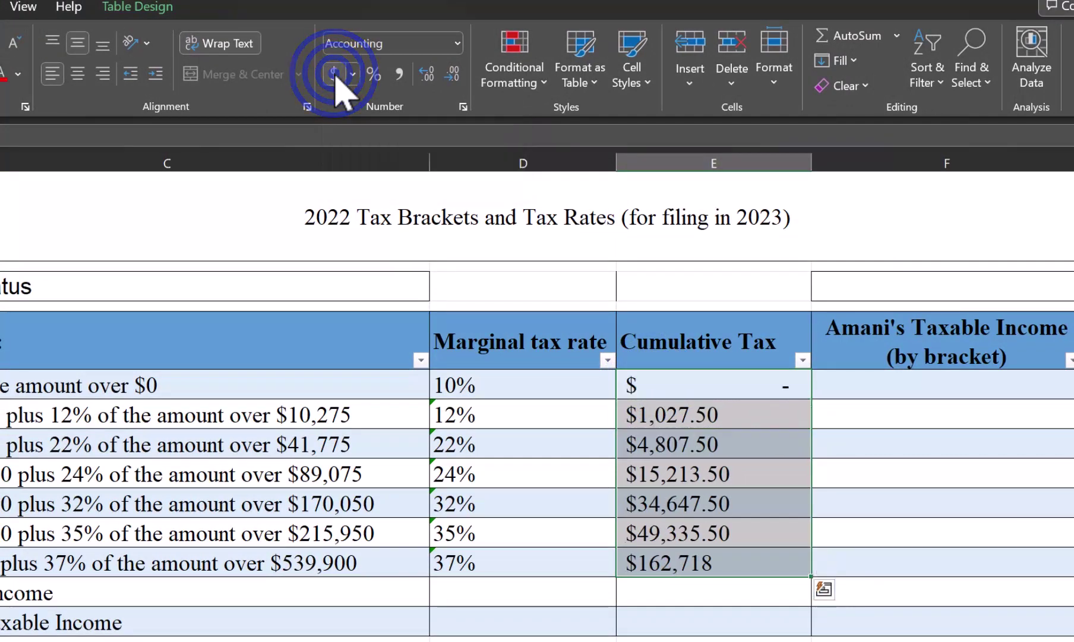
click(851, 384)
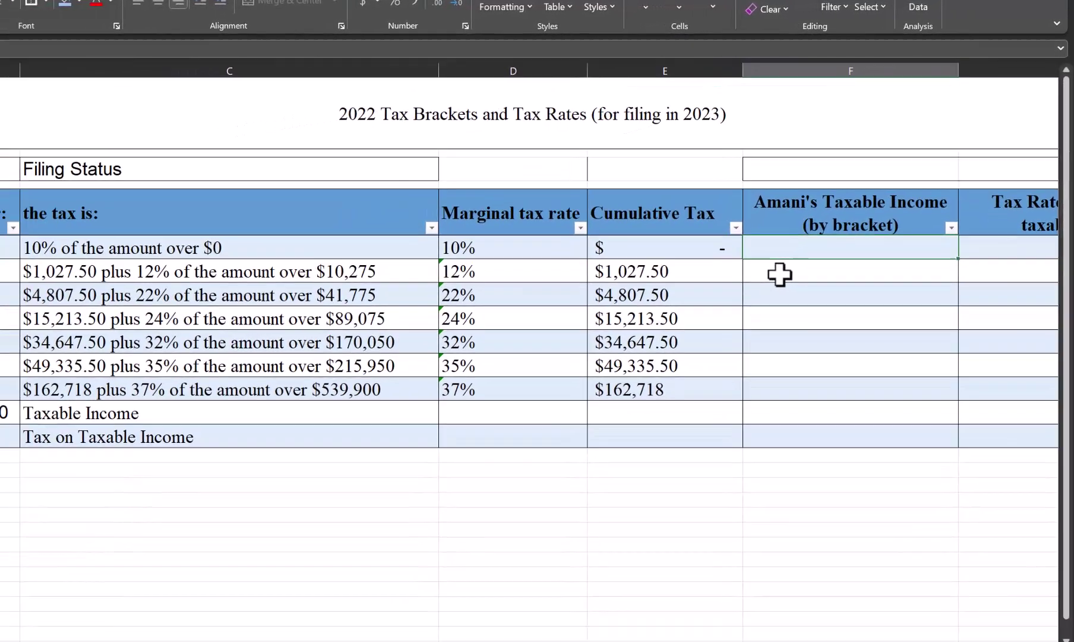
Step: Enter =IF(B13<[@[but not over:]],B13,0) in F6 so the 10% bracket shows $3,850
text(=if()
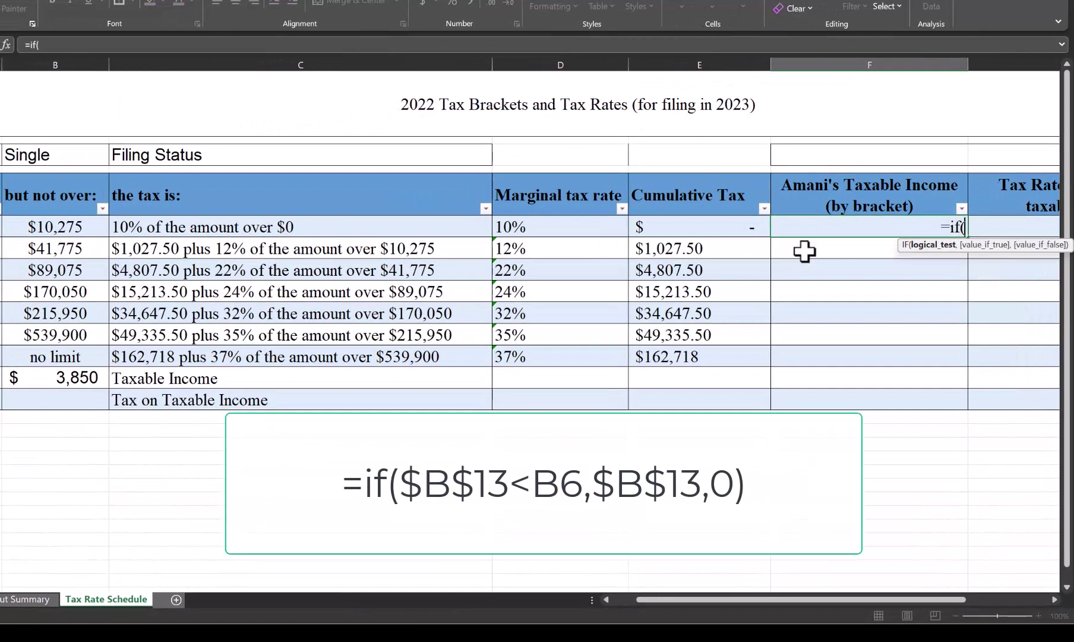
click(96, 377)
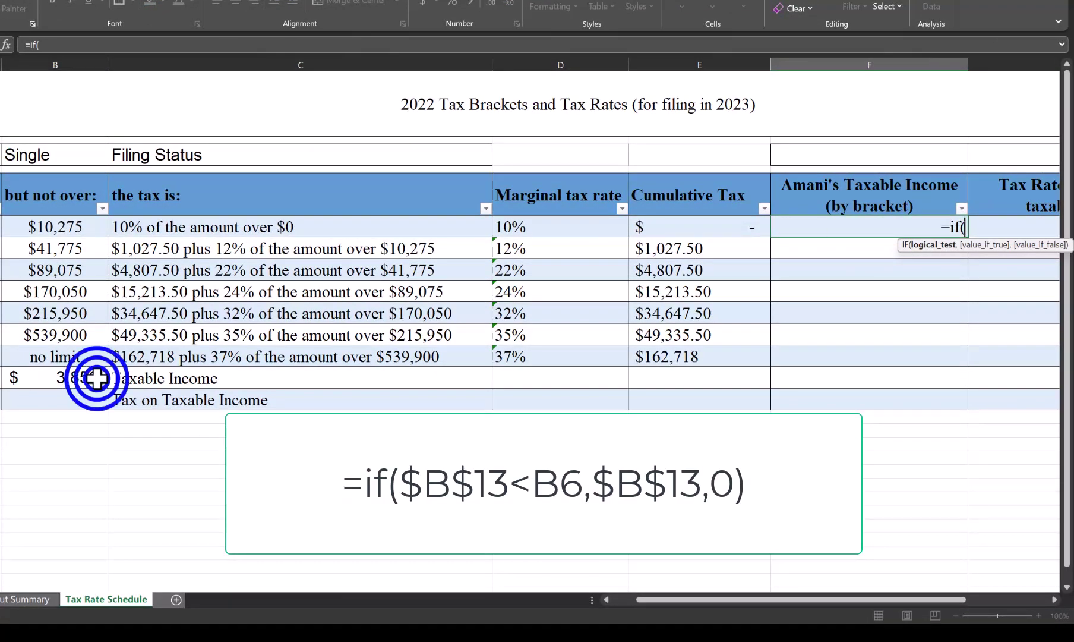
text(<)
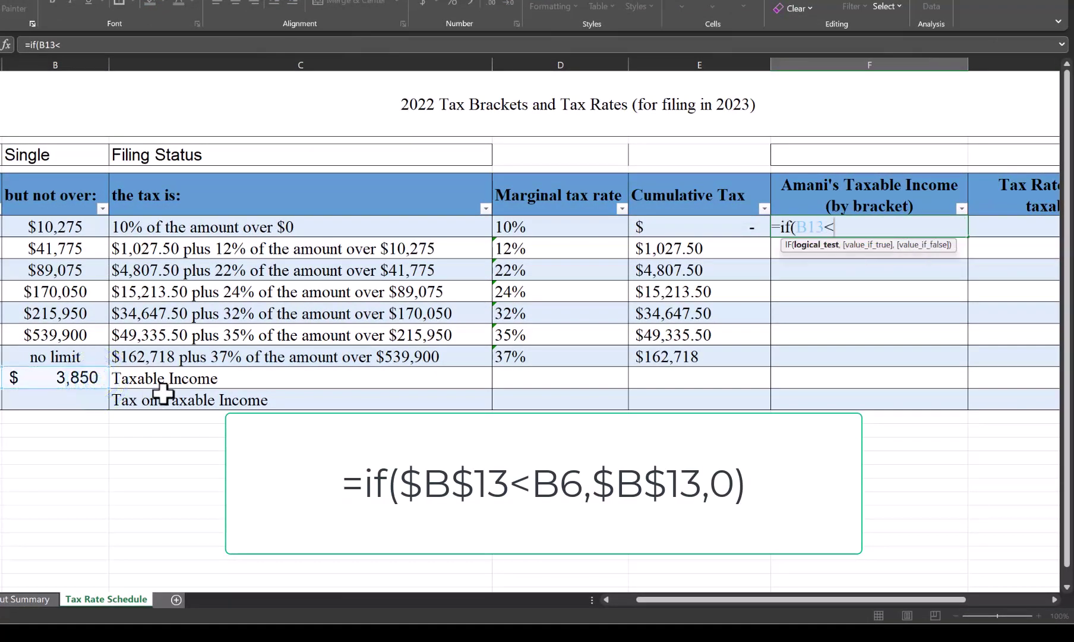
click(77, 226)
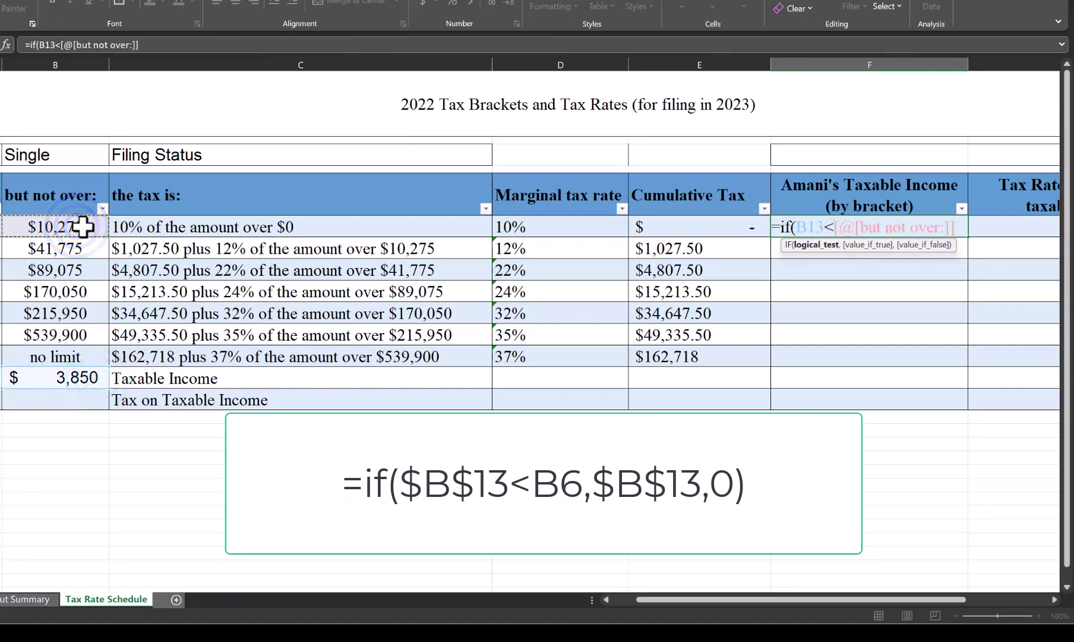
text(,)
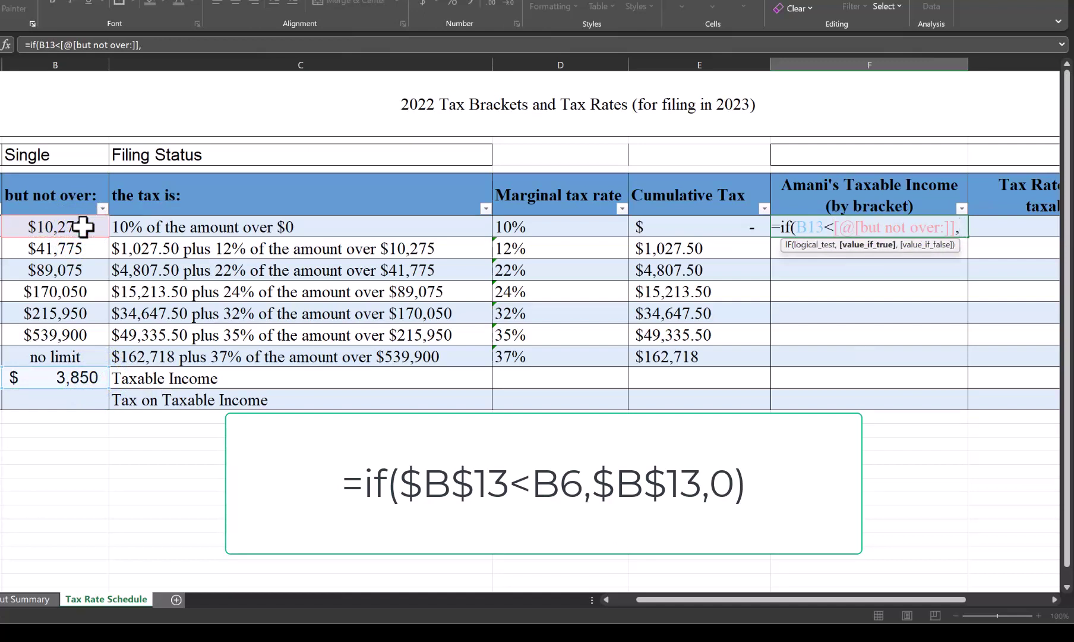
click(45, 384)
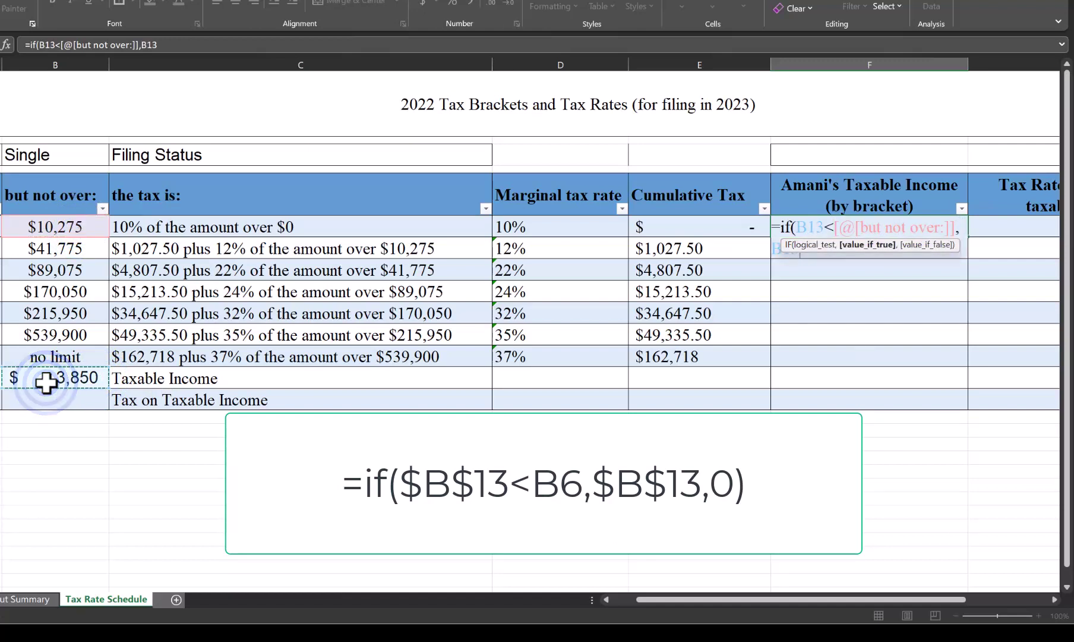
text(,0)
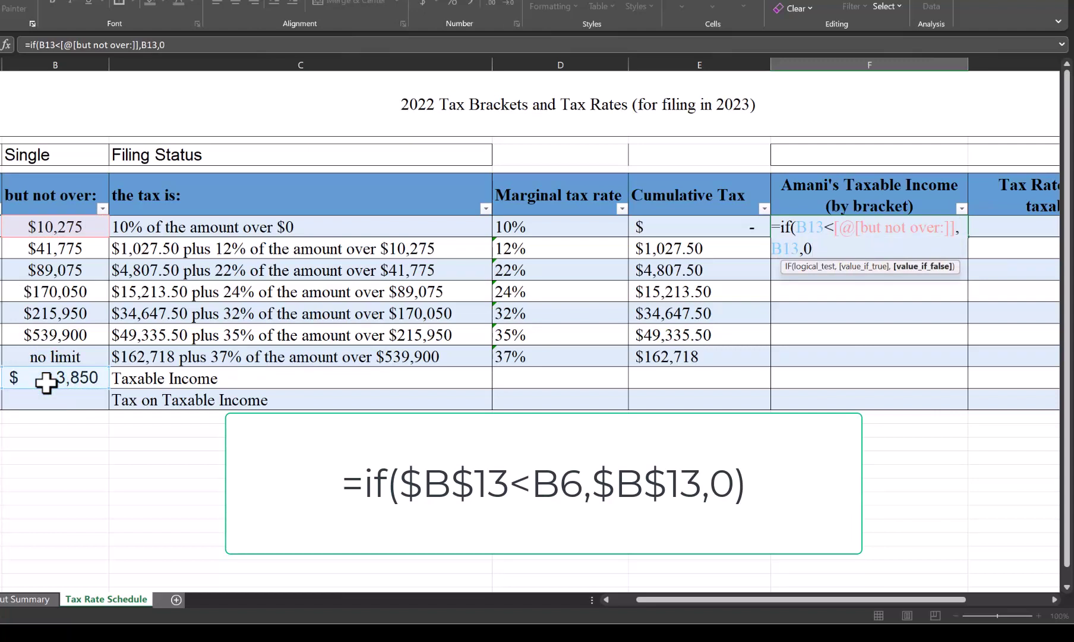
text())
key(Return)
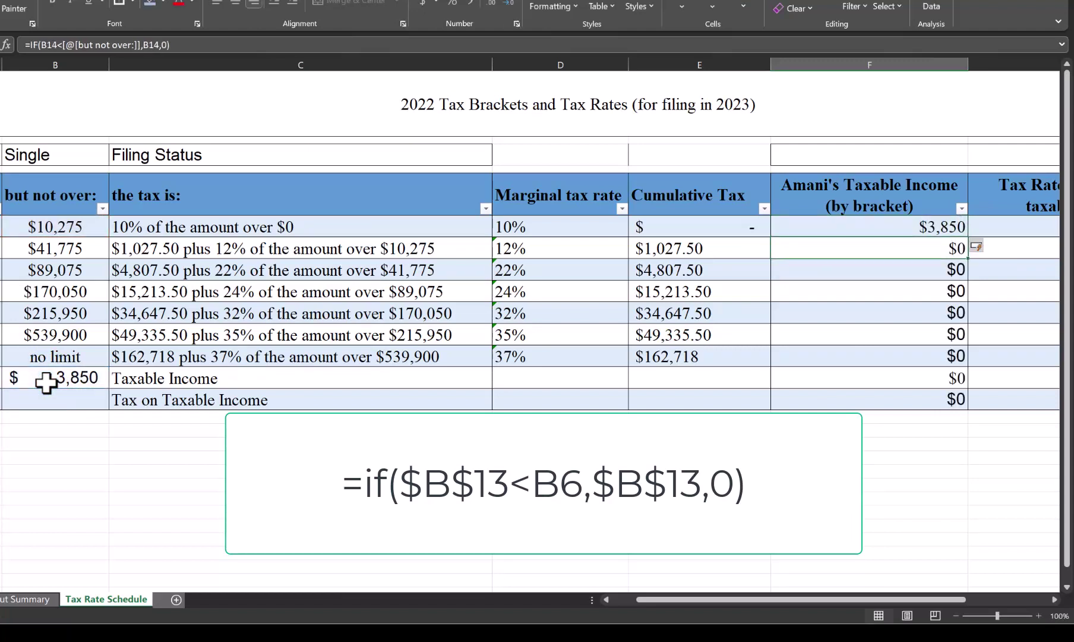
Step: Clear the autofilled formulas from the rows below the first bracket
key(shift+Down)
key(shift+Down)
key(shift+Down)
key(shift+Down)
key(shift+Down)
key(shift+Down)
key(shift+Down)
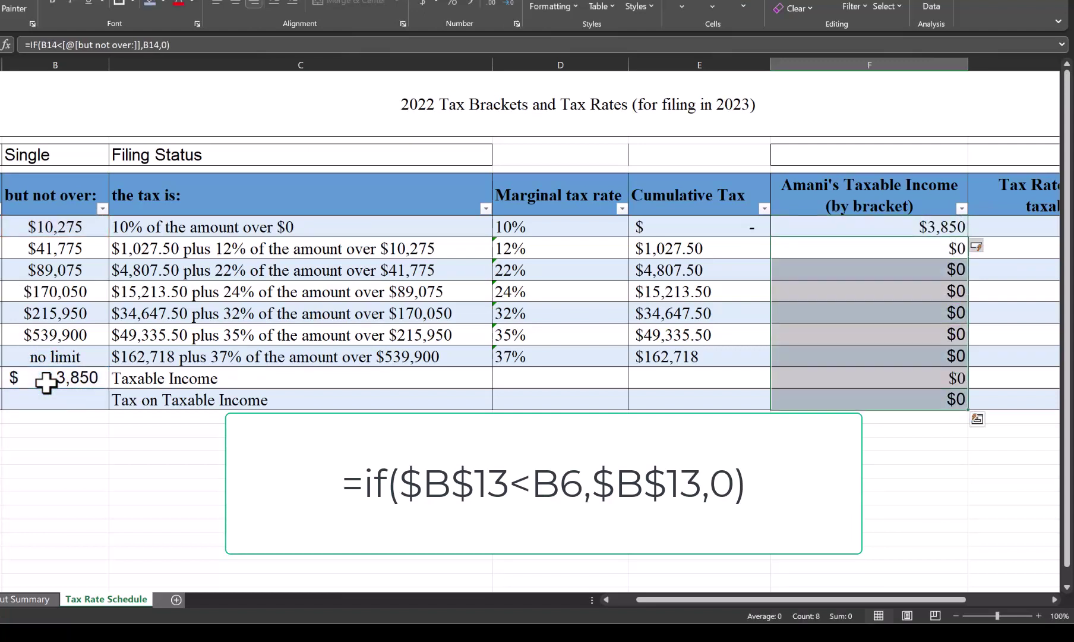
key(Delete)
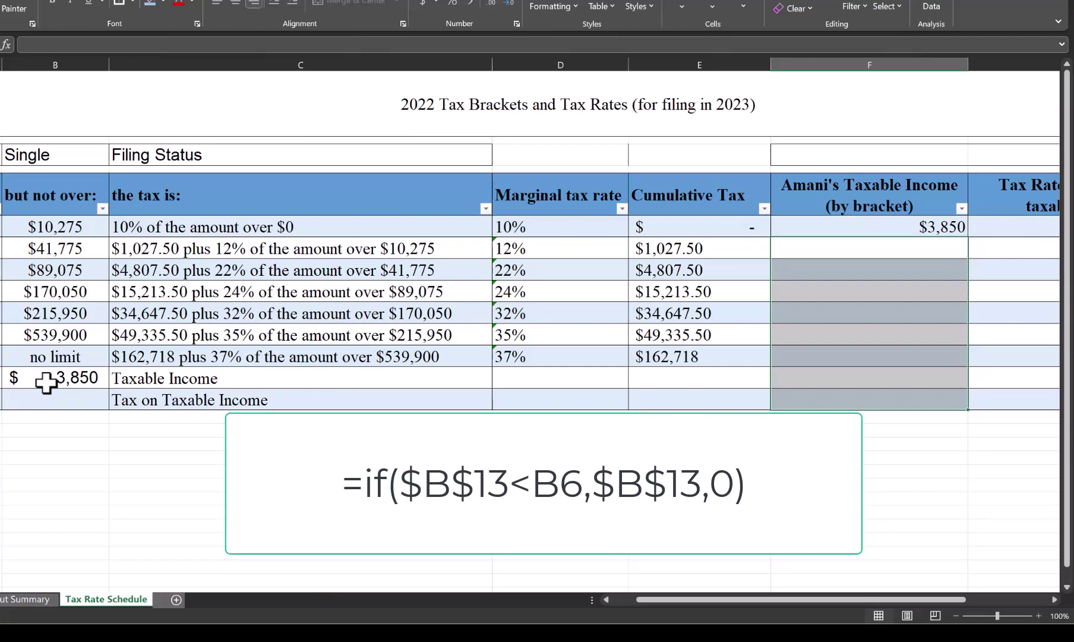
key(Up)
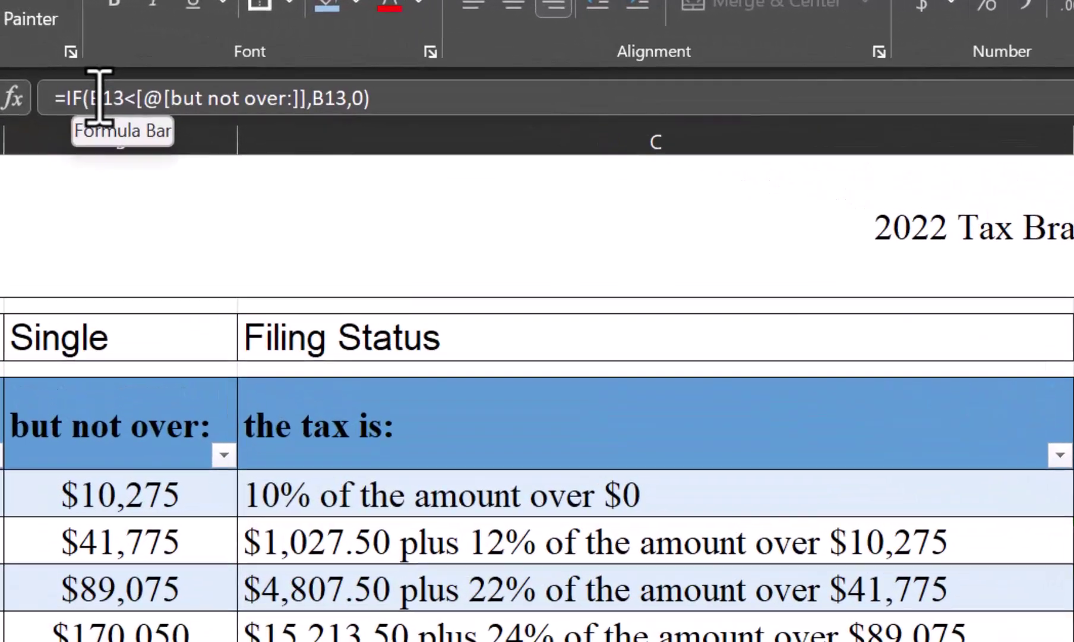
Step: Change both B13 references in the first bracket's formula to absolute $B$13
click(45, 44)
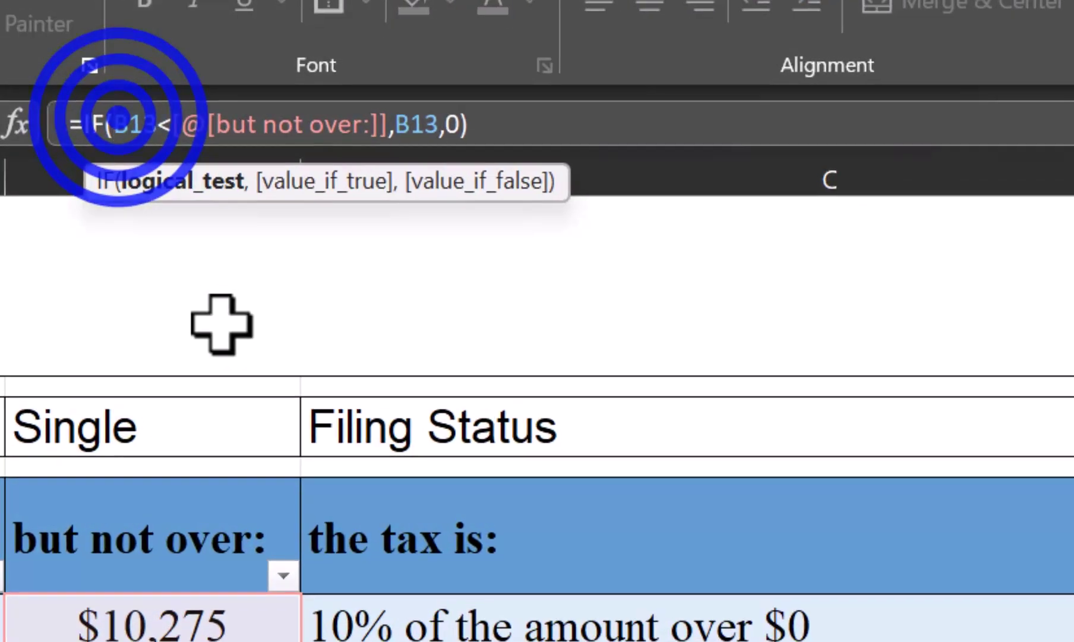
text($)
key(End)
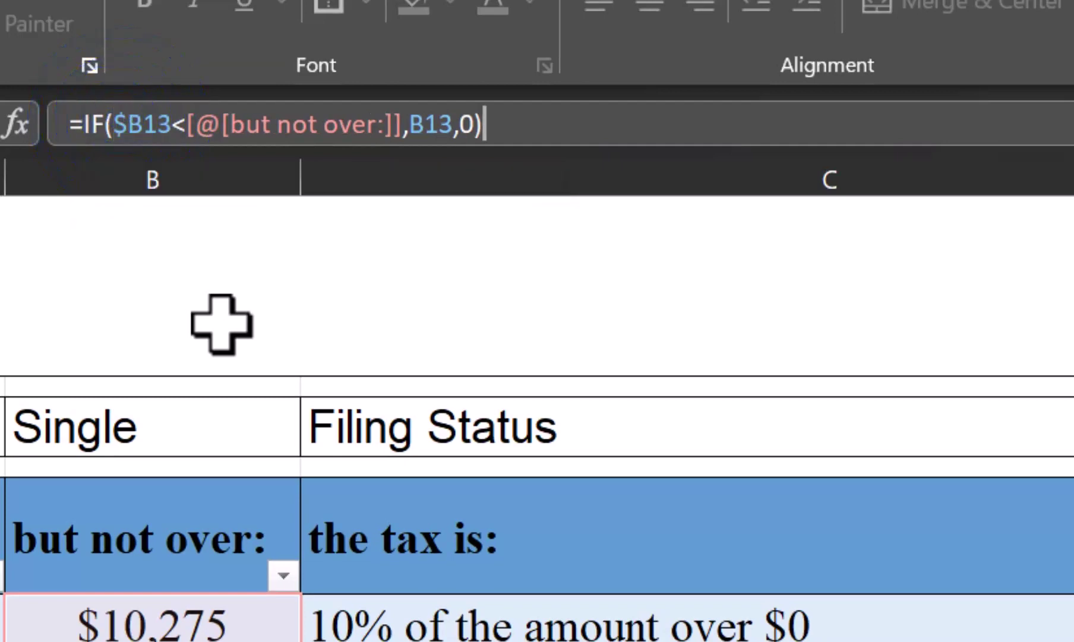
click(145, 124)
text($)
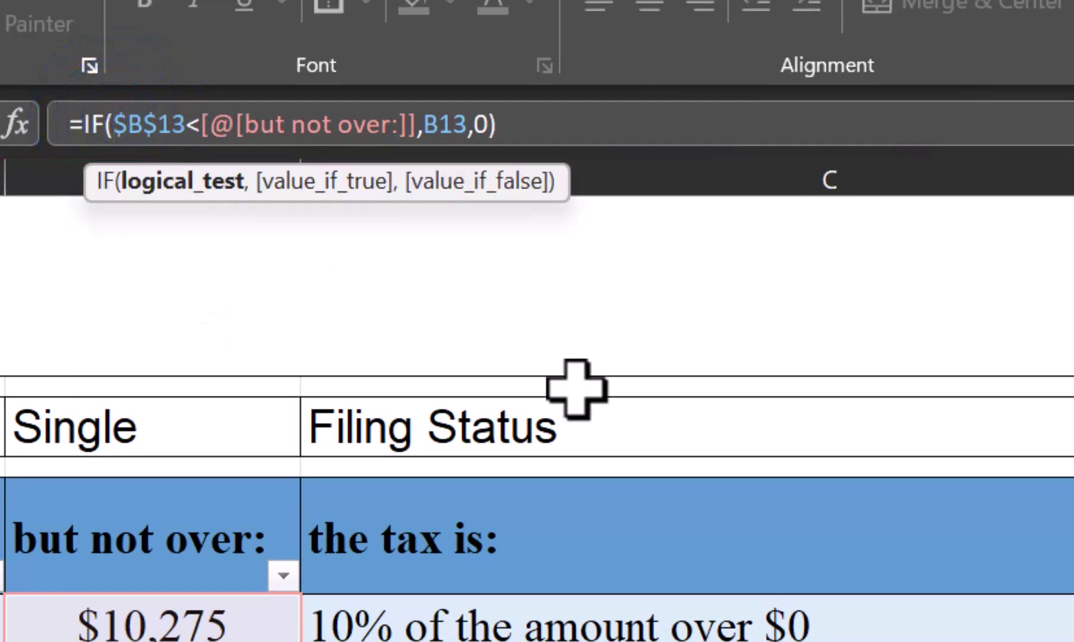
click(417, 122)
text($)
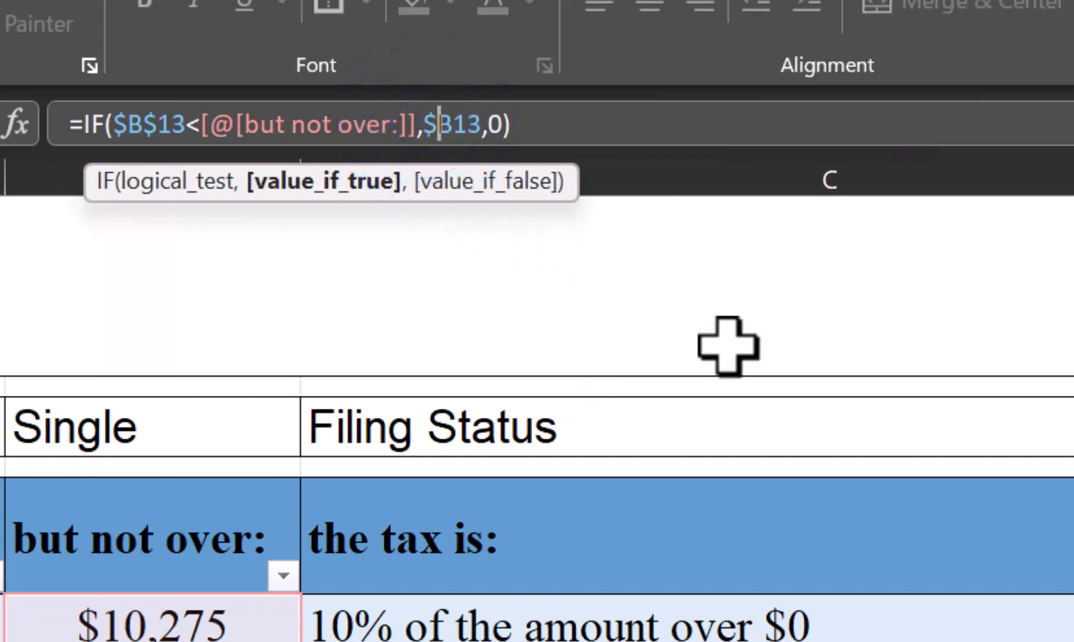
click(453, 122)
text($)
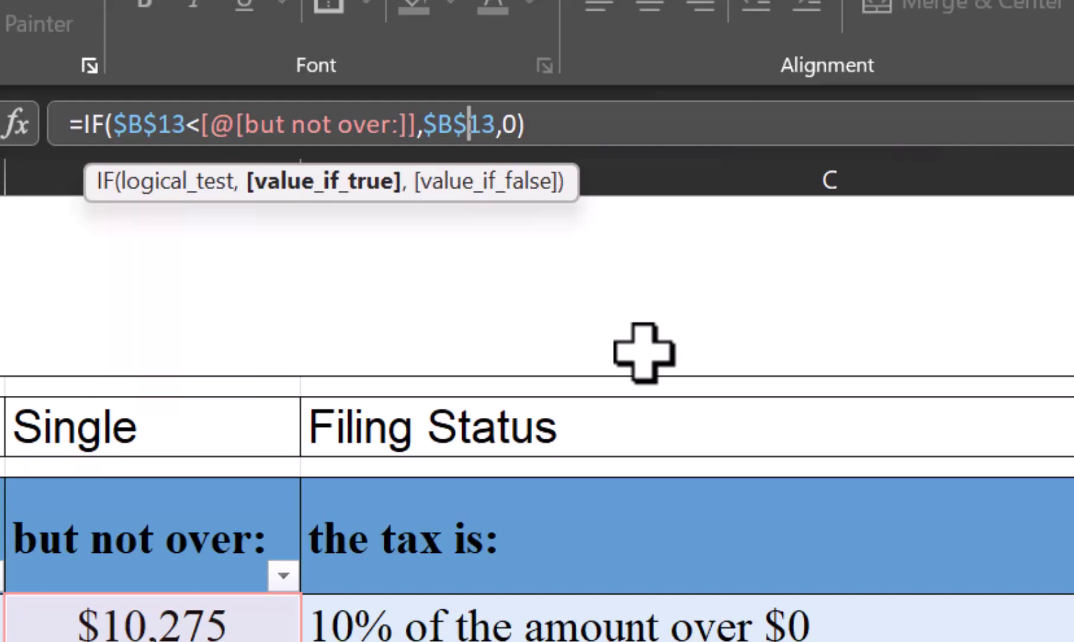
key(Return)
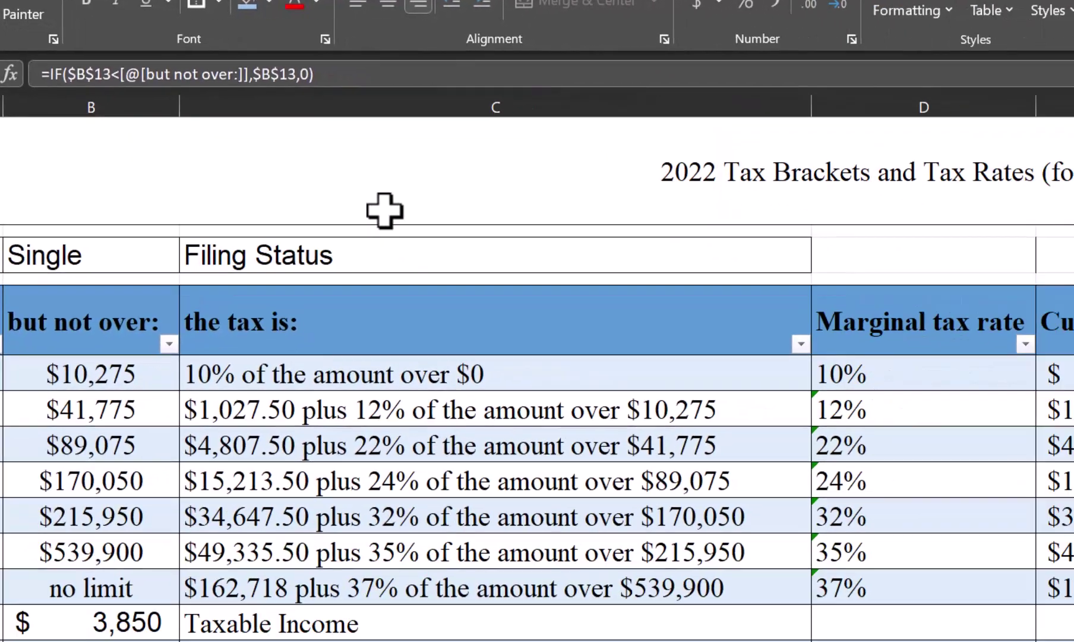
Step: Clear the filled values below the first bracket, leaving those rows blank
key(Down)
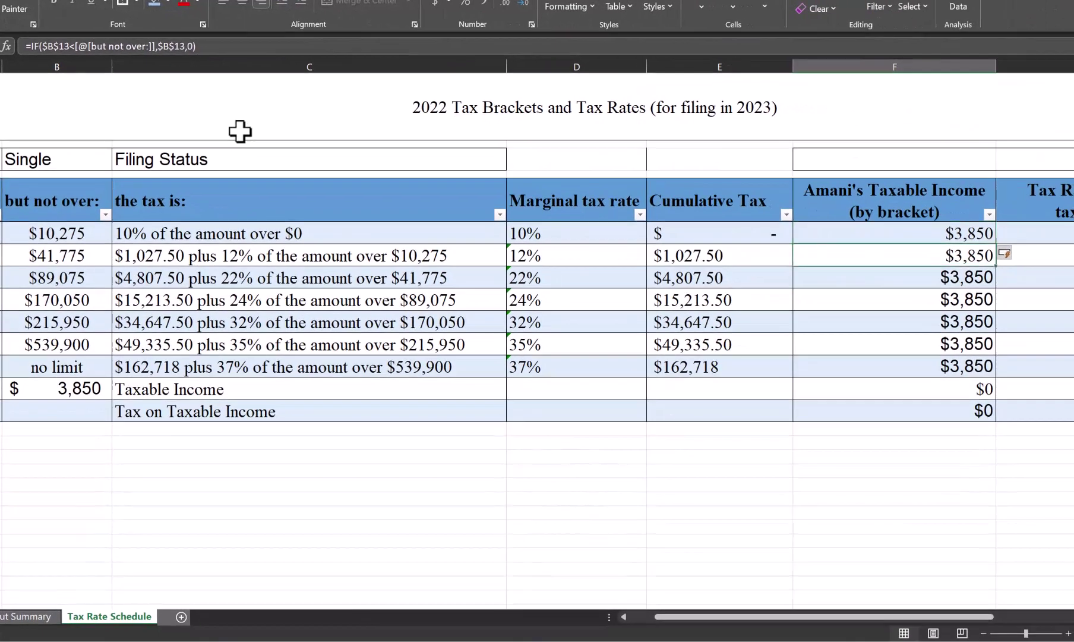
key(shift+Down)
key(shift+Down)
key(shift+Down)
key(shift+Down)
key(shift+Down)
key(shift+Down)
key(shift+Down)
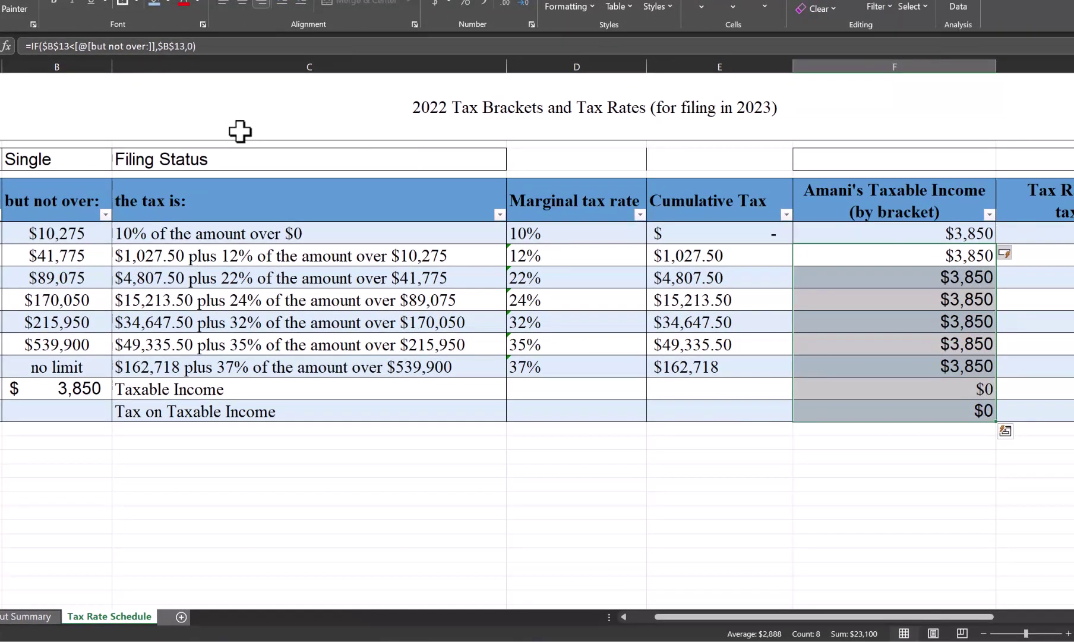
key(Delete)
key(Down)
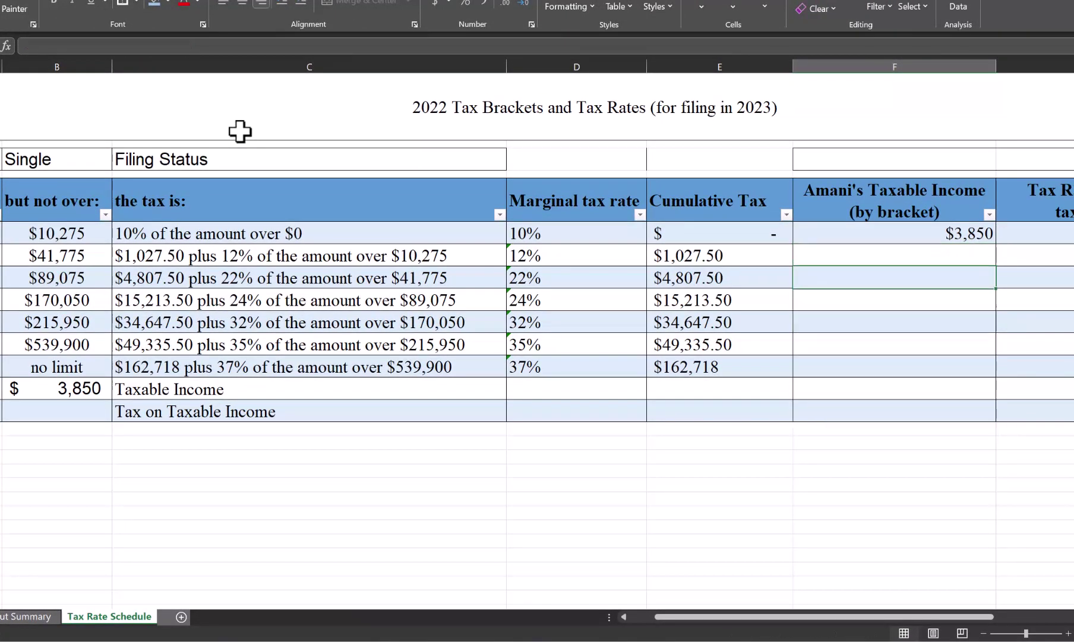
key(Up)
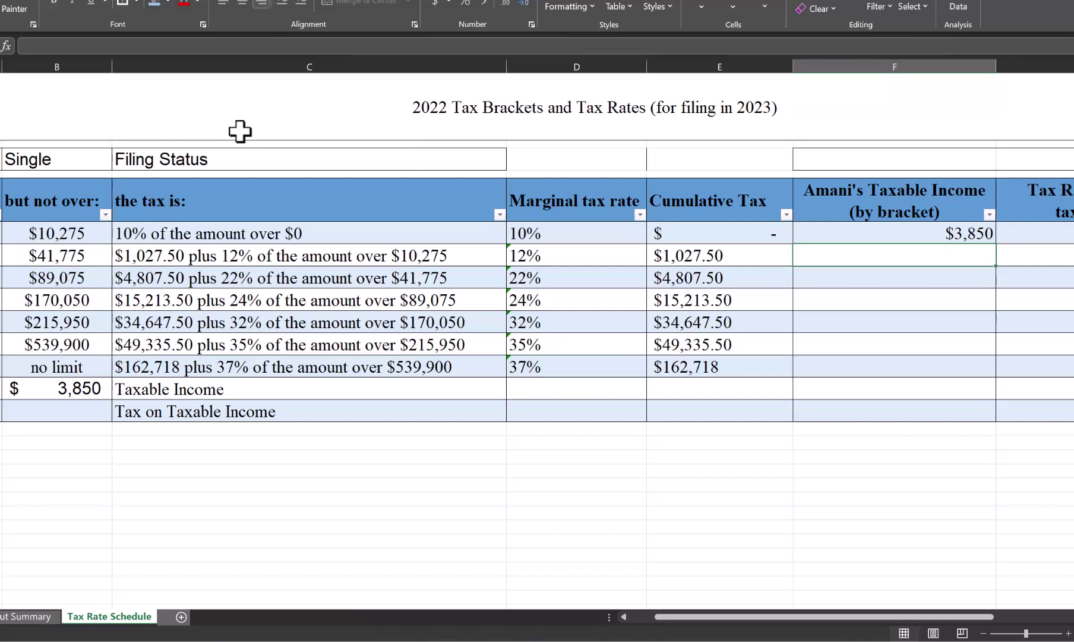
Step: Start the 12% row formula with the condition =IF(AND(B13>A7,B13<=B7))
text(=if(an)
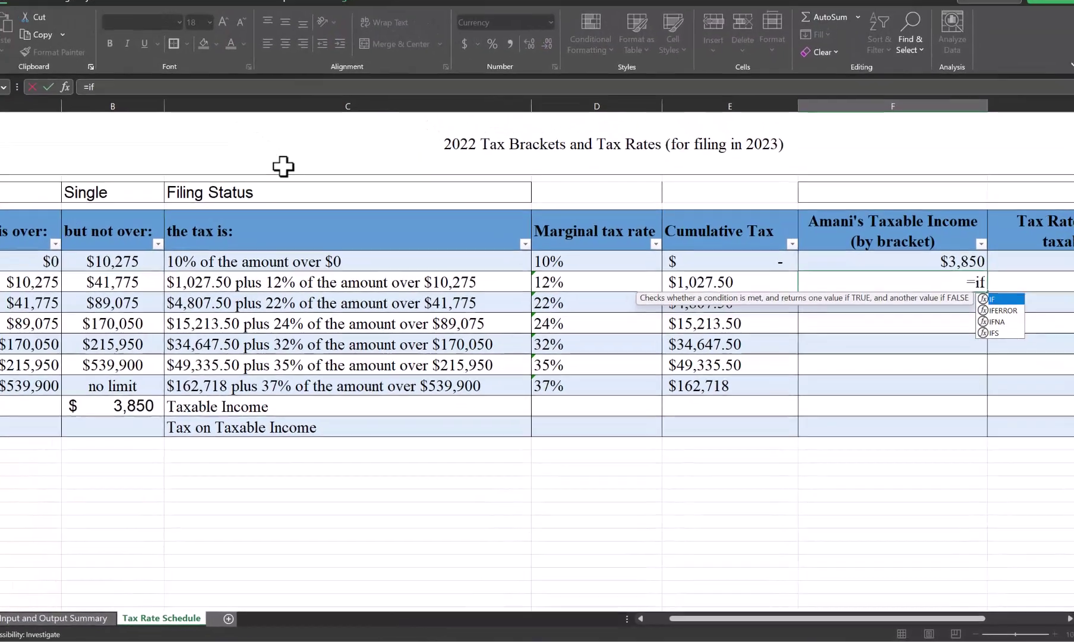
text(d()
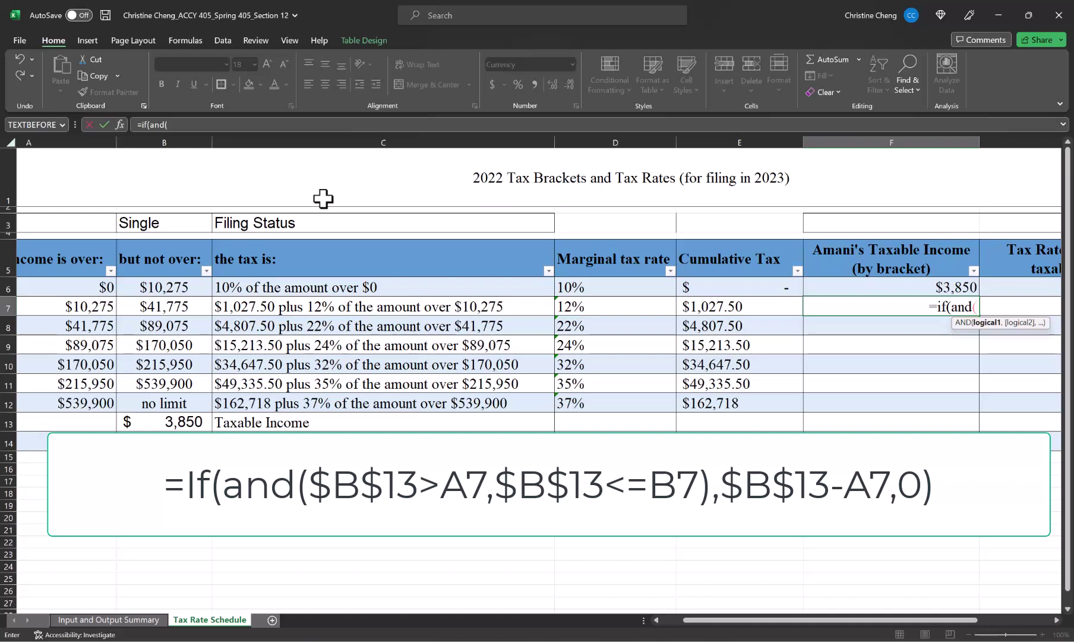
click(182, 423)
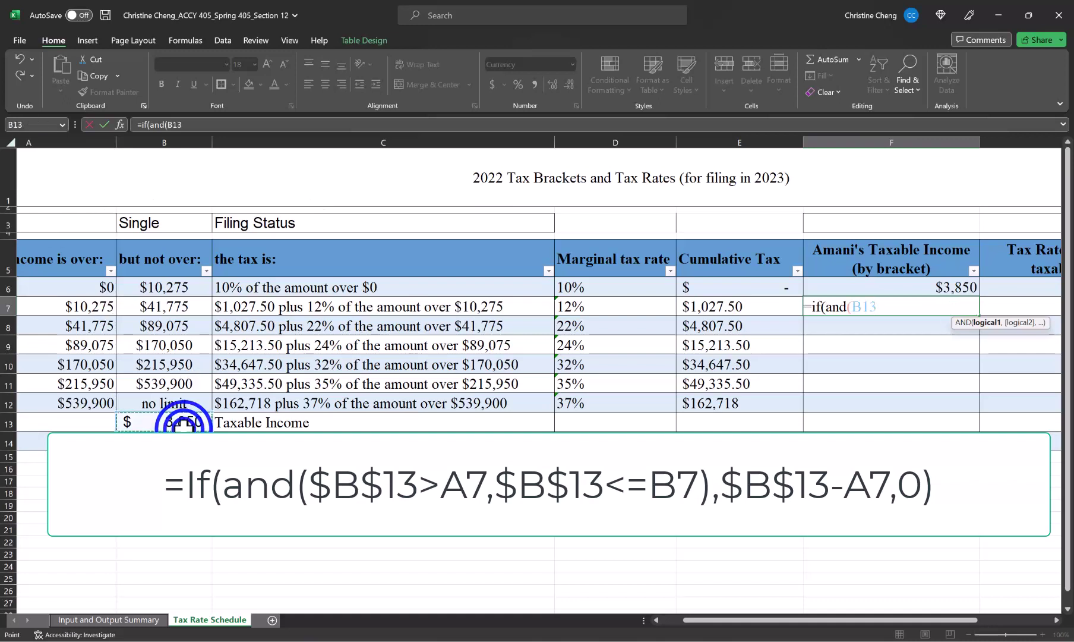
text(>)
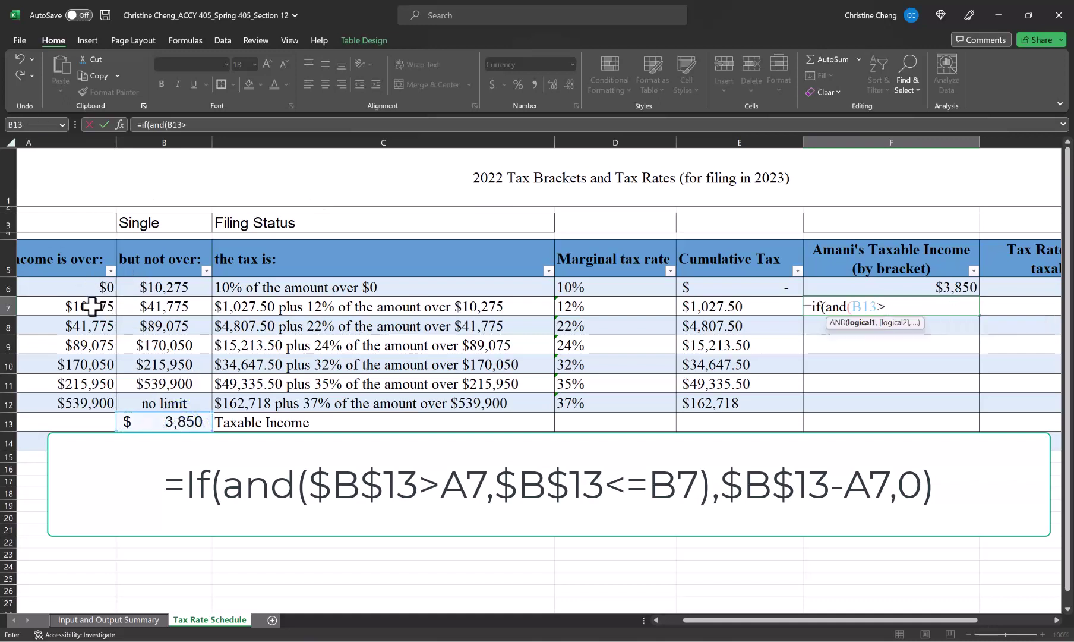
click(92, 306)
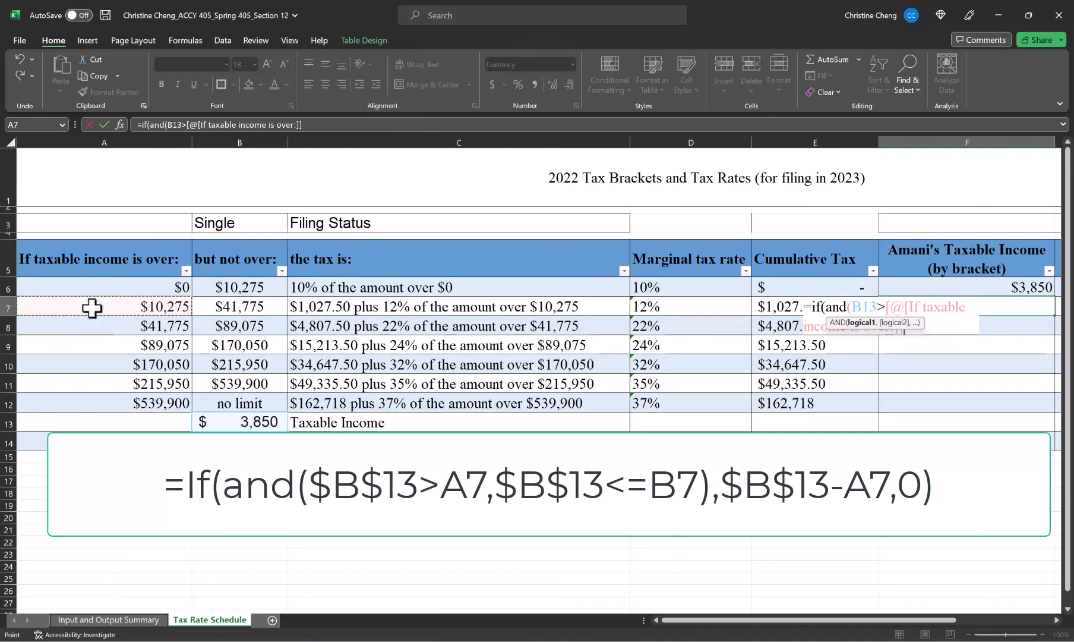
text(,)
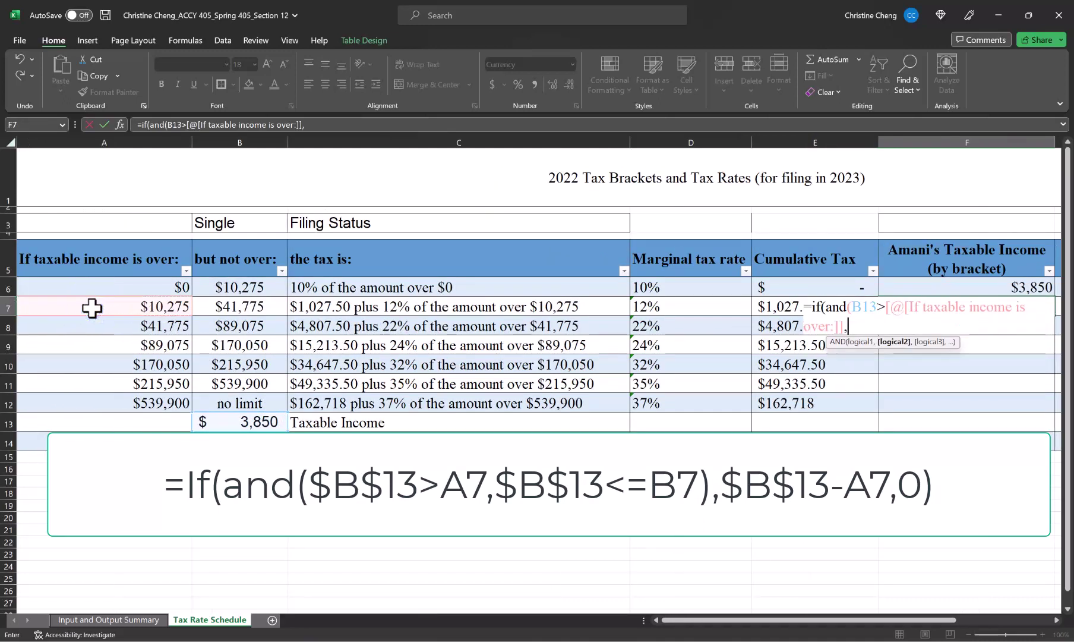
click(262, 423)
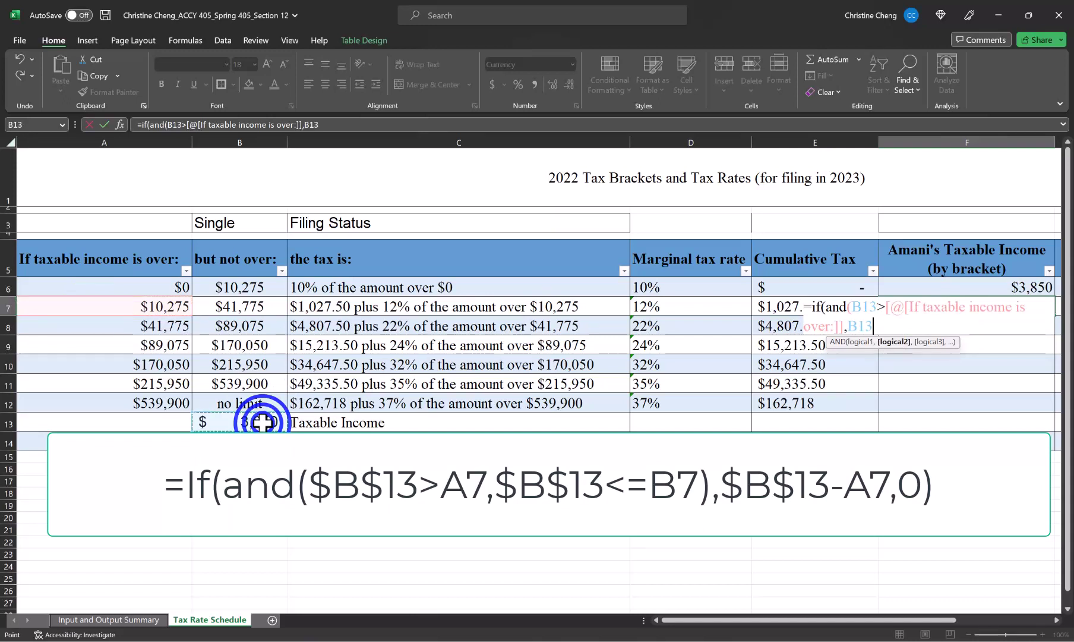
text(<)
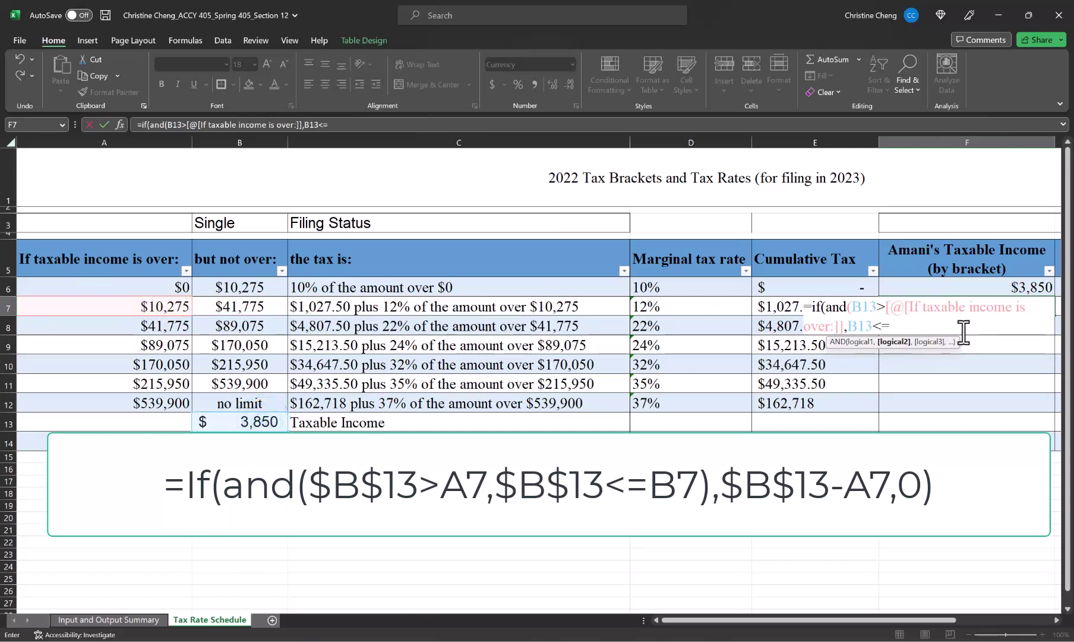
text(=)
click(233, 307)
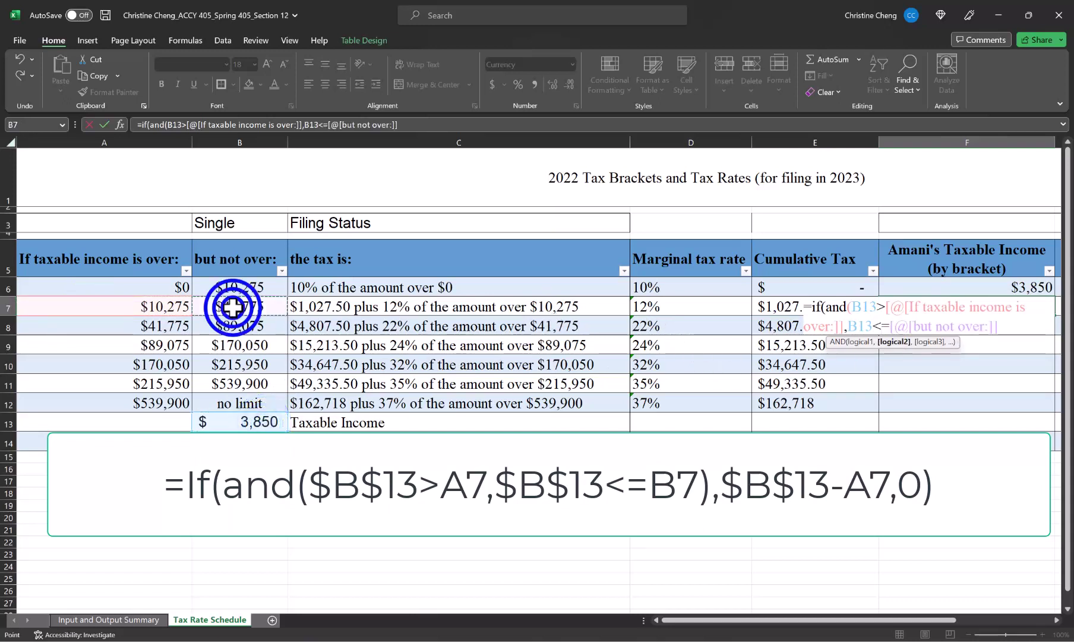
text())
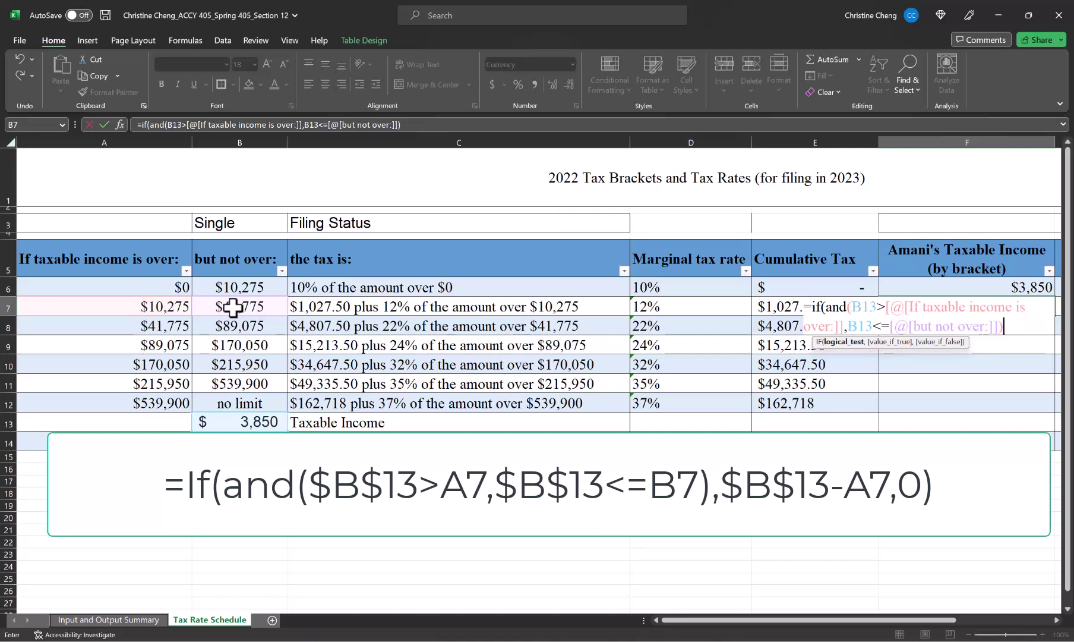
Step: Finish the formula to return B13-A7 when true, otherwise 0, and enter it
text(,)
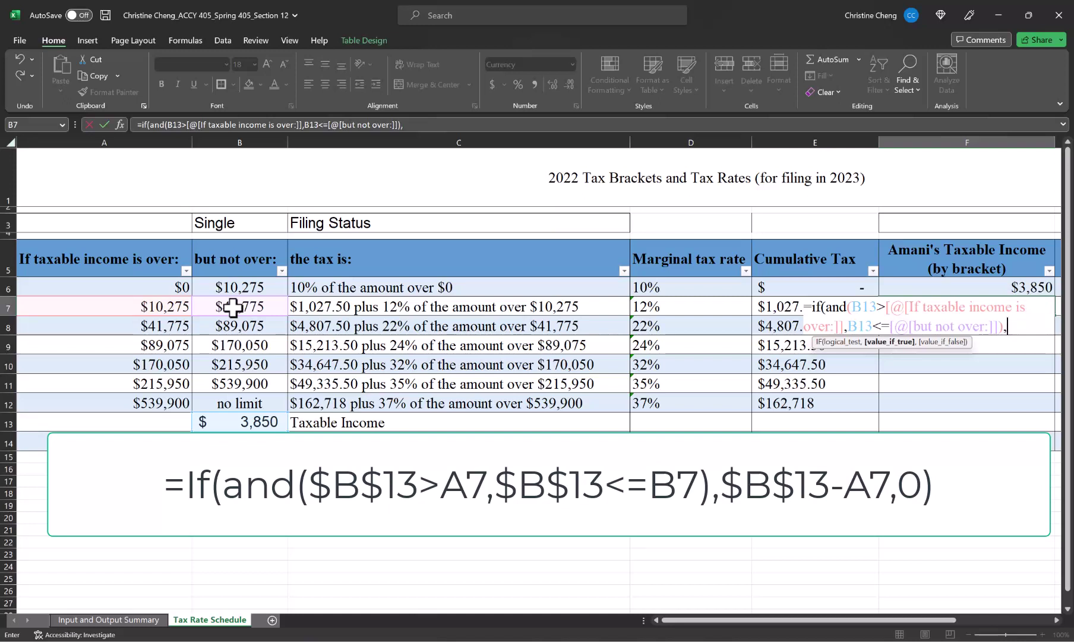
click(252, 421)
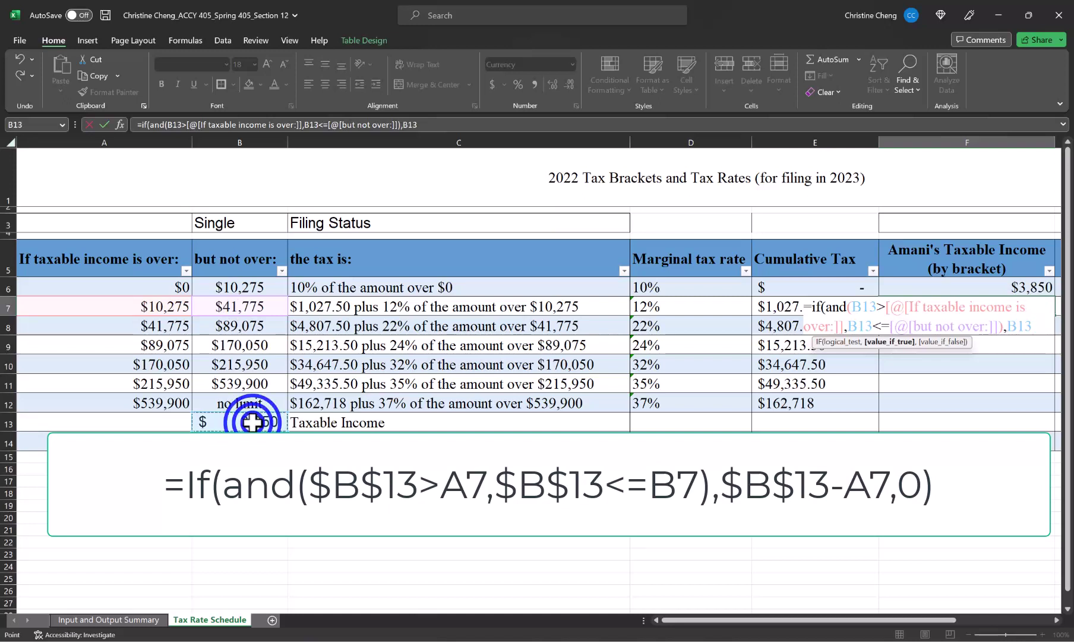
text(-[@[If taxable income is over:)
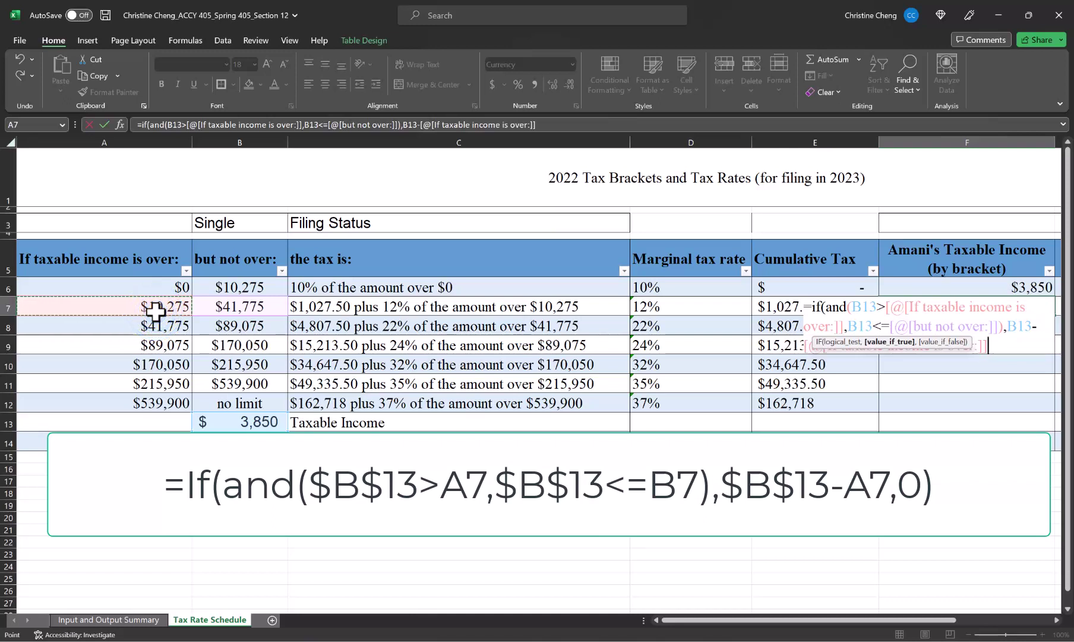
click(155, 310)
text(,)
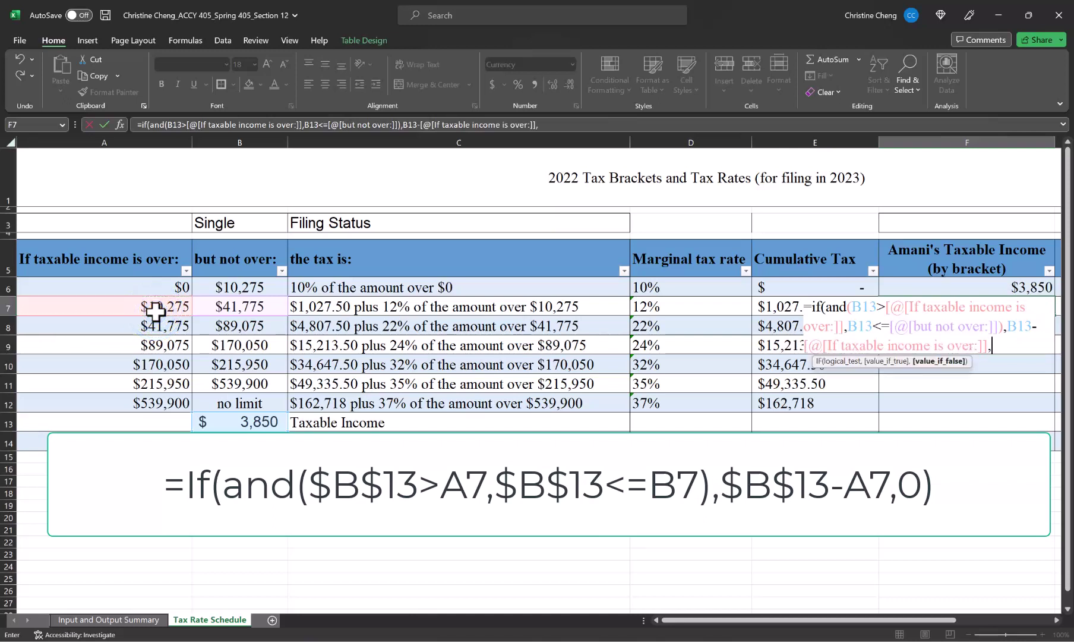
text(0)
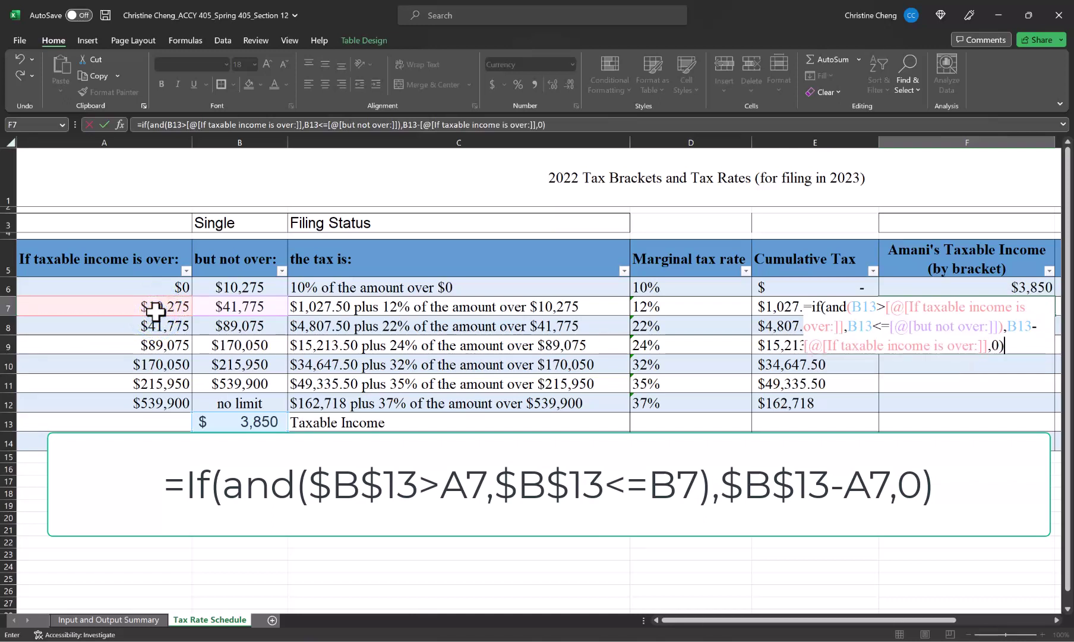
key(ctrl+Return)
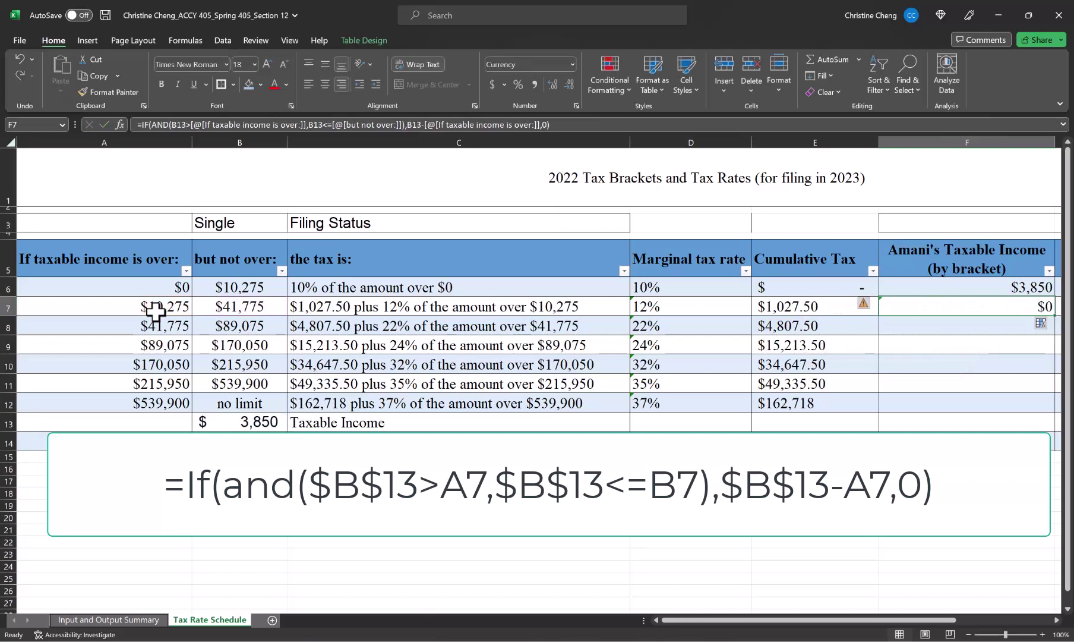
Step: Change the B13 reference in the F7 bracket formula to absolute $B$13
click(176, 124)
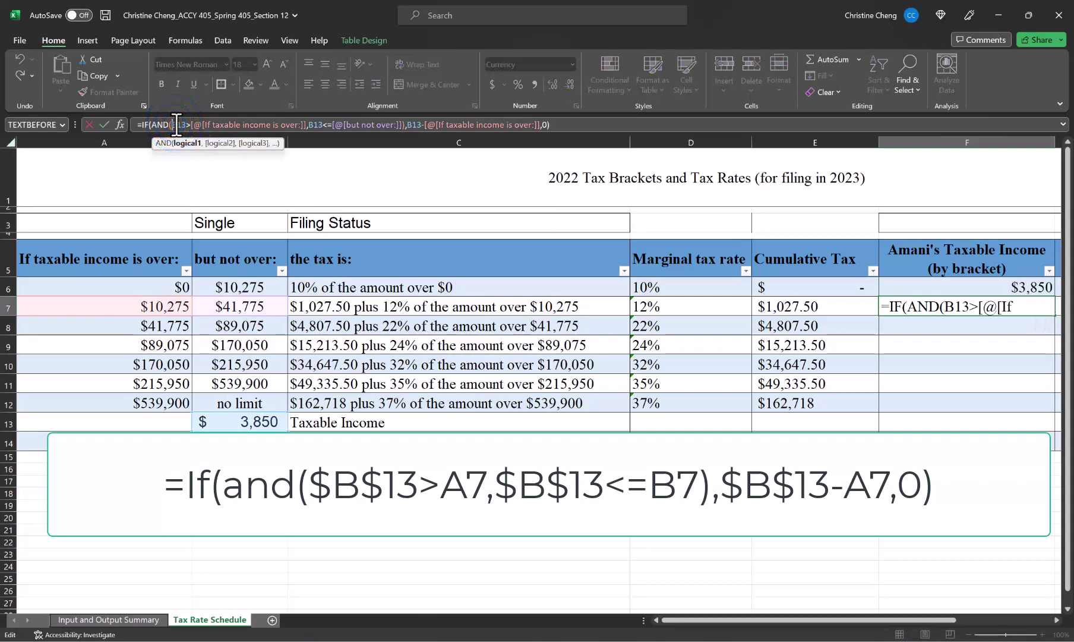
text($)
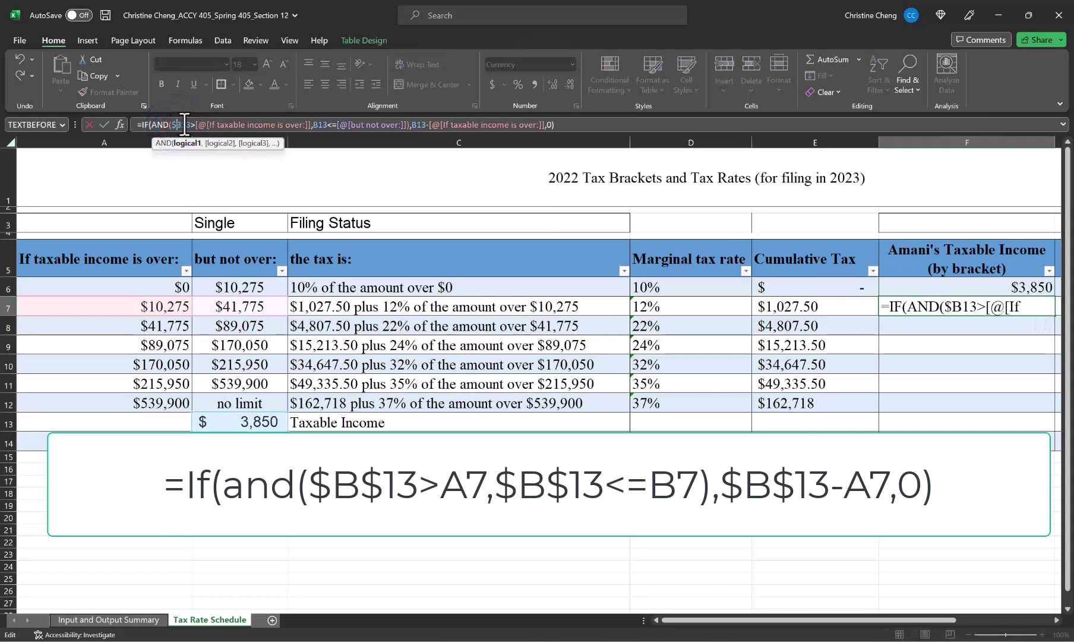
click(184, 125)
key(Return)
Step: Copy the F7 formula down into F8:F12, then go to the Input and Output Summary sheet
key(Up)
key(ctrl+c)
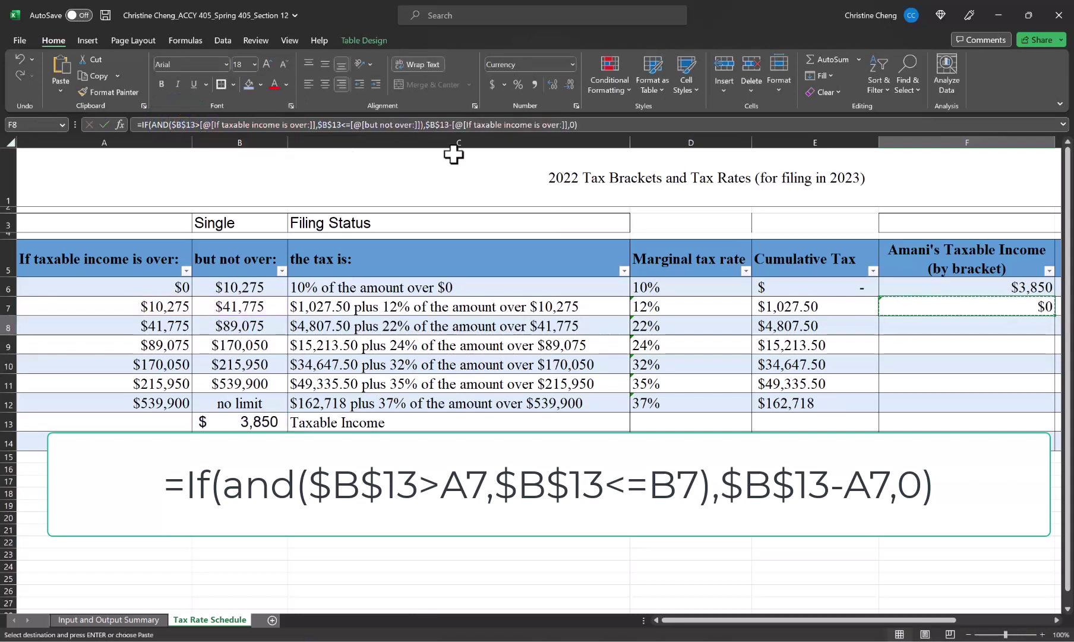
key(Down)
key(shift+Down)
key(shift+Down)
key(shift+Down)
key(shift+Down)
key(ctrl+v)
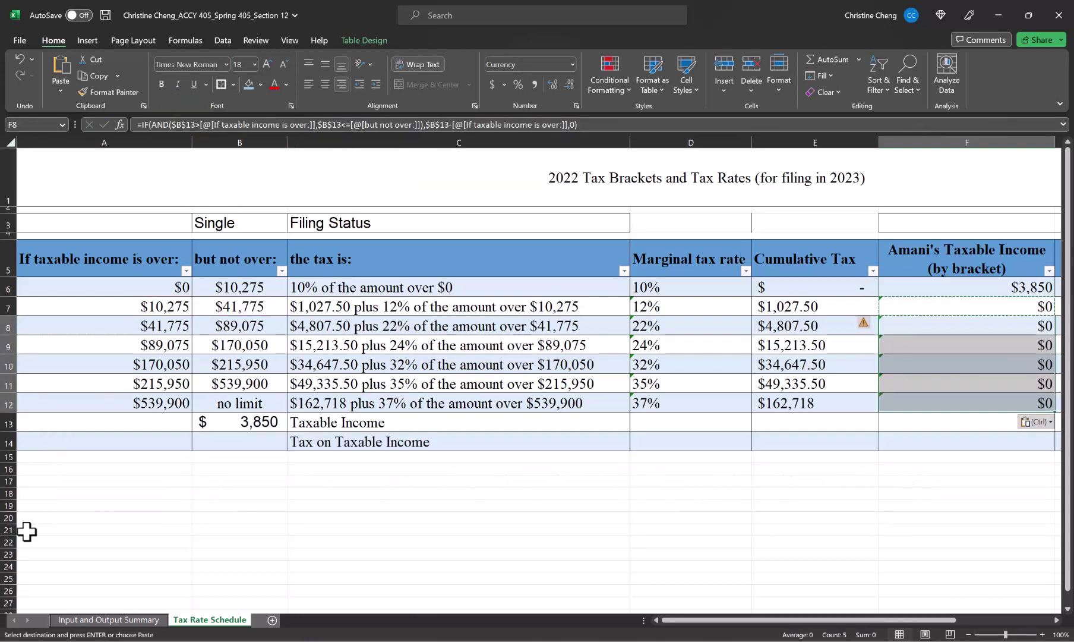
click(71, 622)
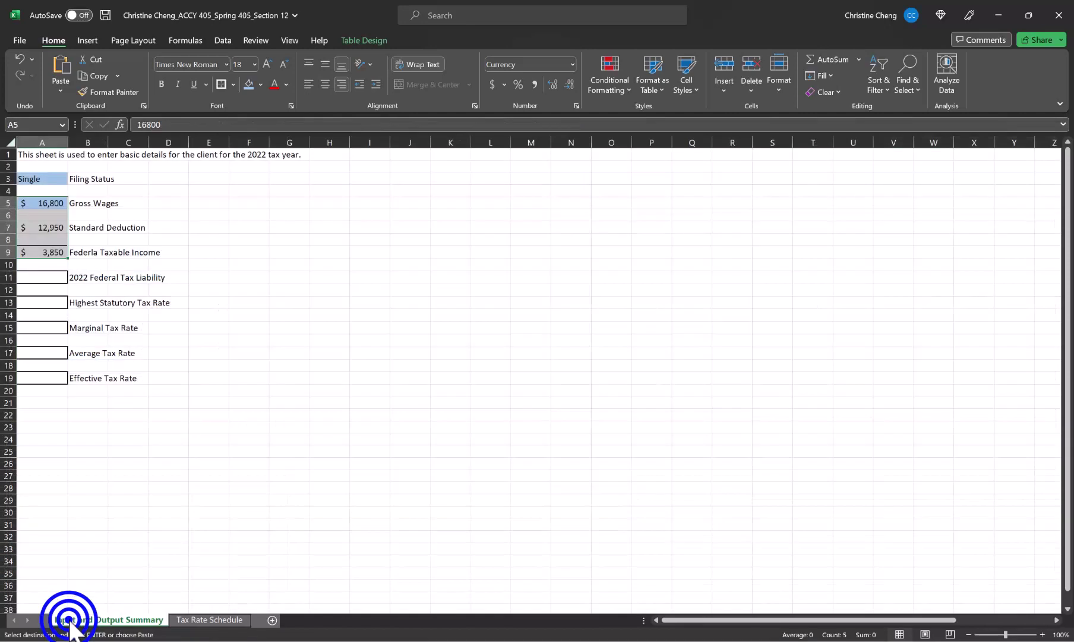
Step: Set Gross Wages to 26,800 and check the result on Tax Rate Schedule
click(35, 202)
text(26)
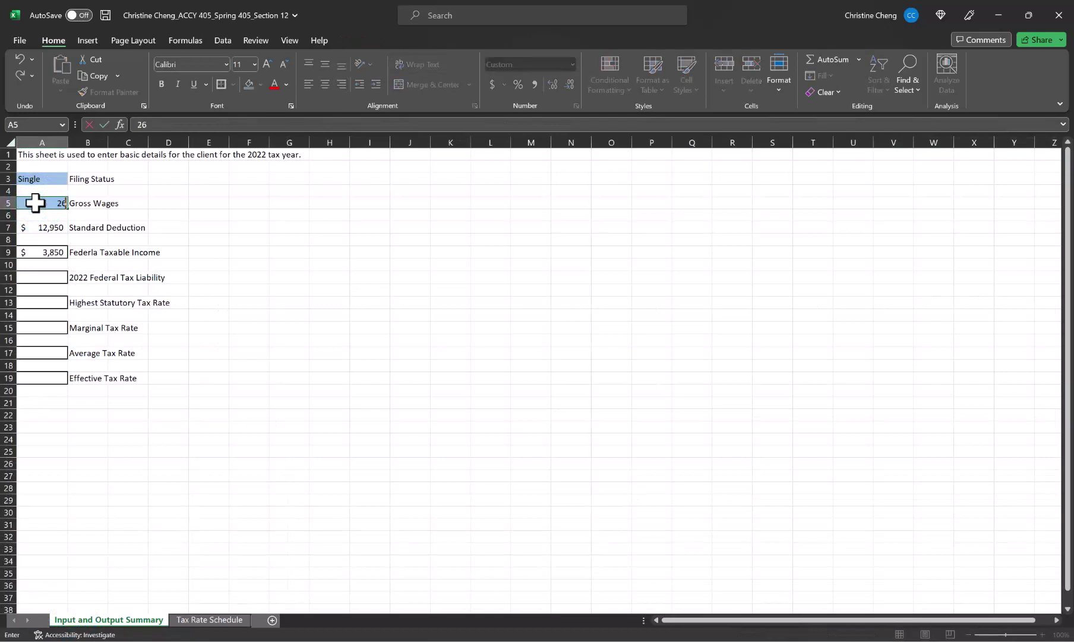
text(,8000)
key(Return)
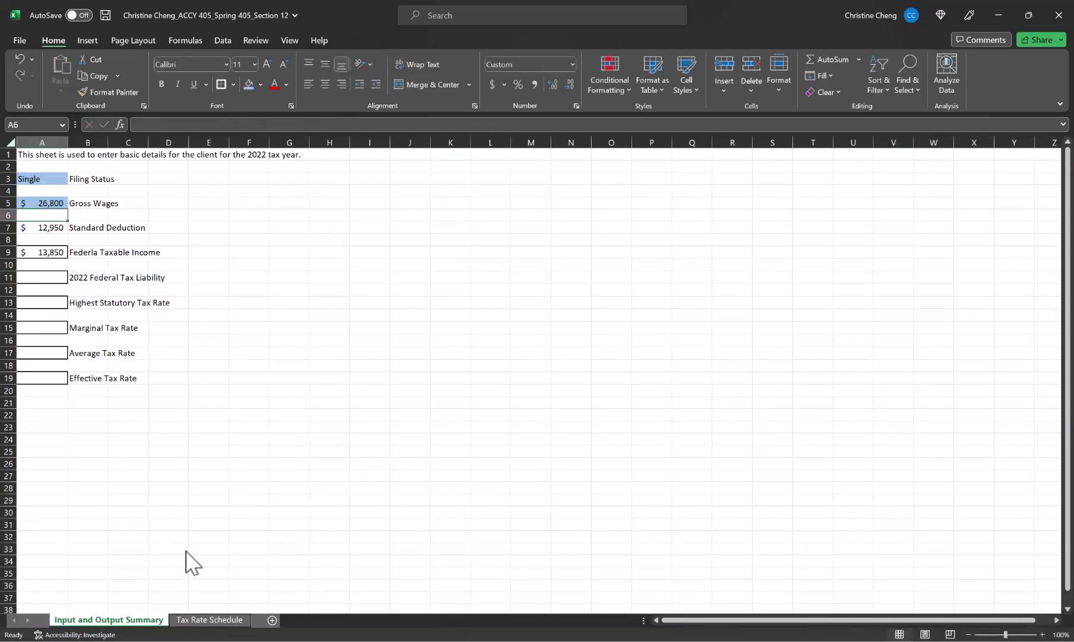
click(220, 620)
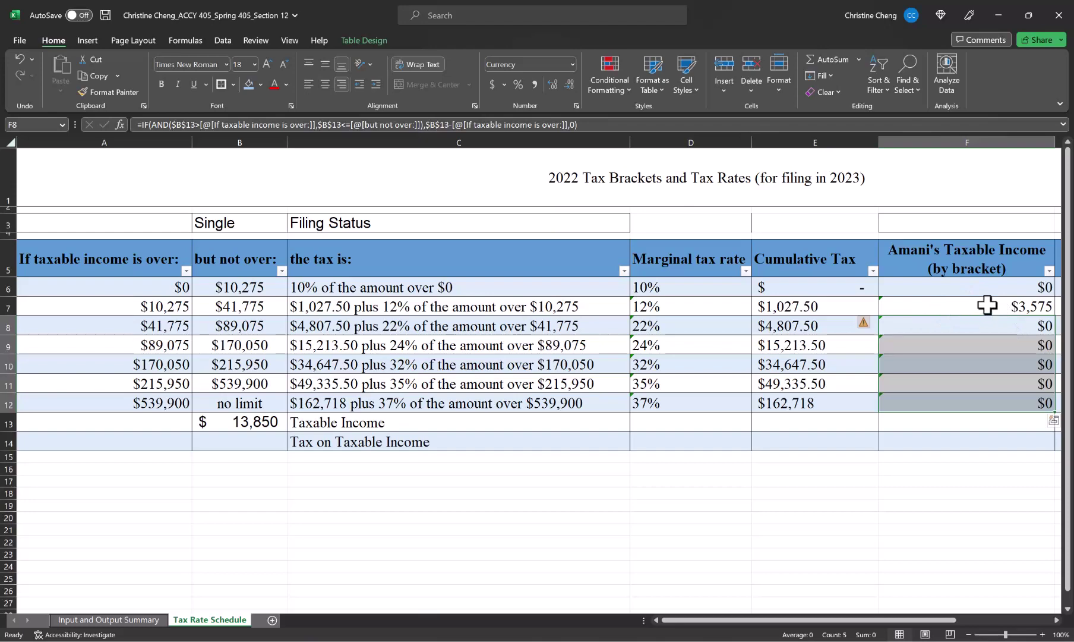
Step: Change Gross Wages to 56,800 and return to the Tax Rate Schedule sheet
click(119, 620)
click(36, 205)
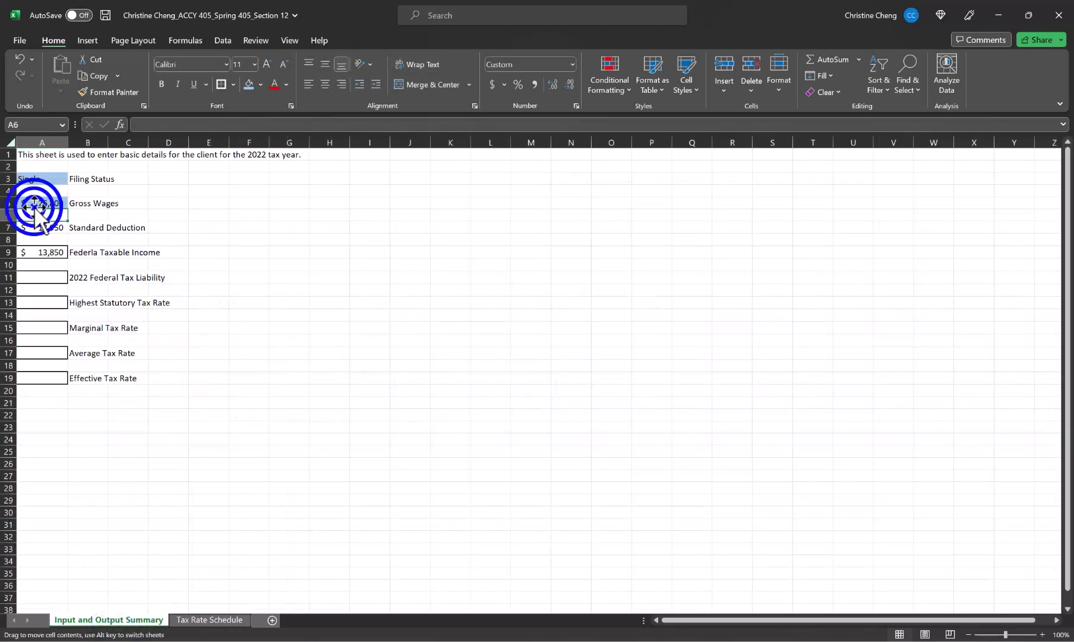
text(5680)
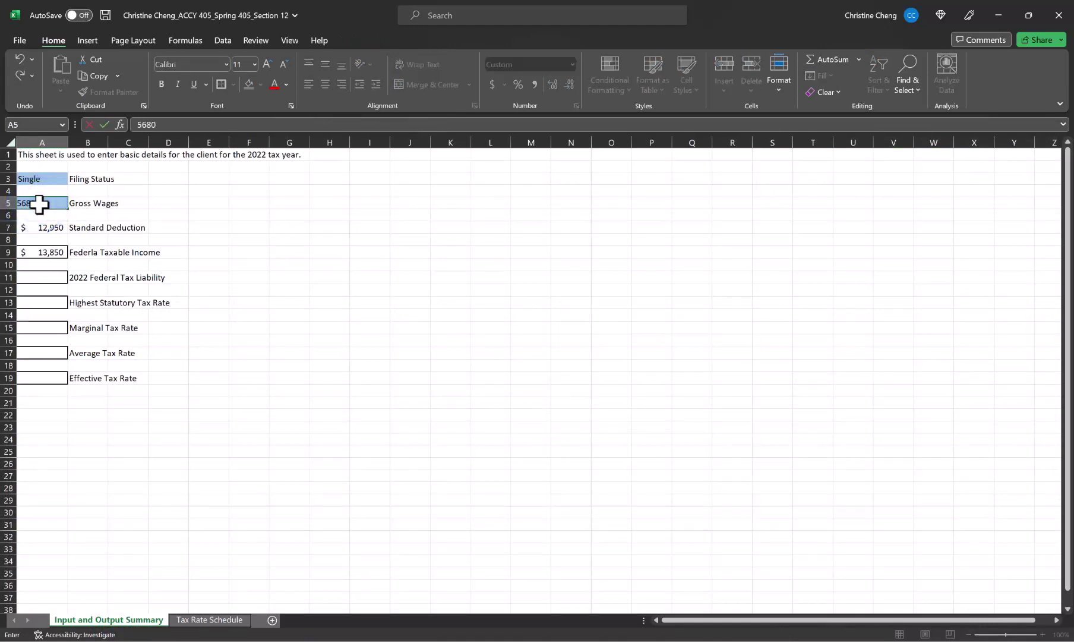
text(6,800)
key(Return)
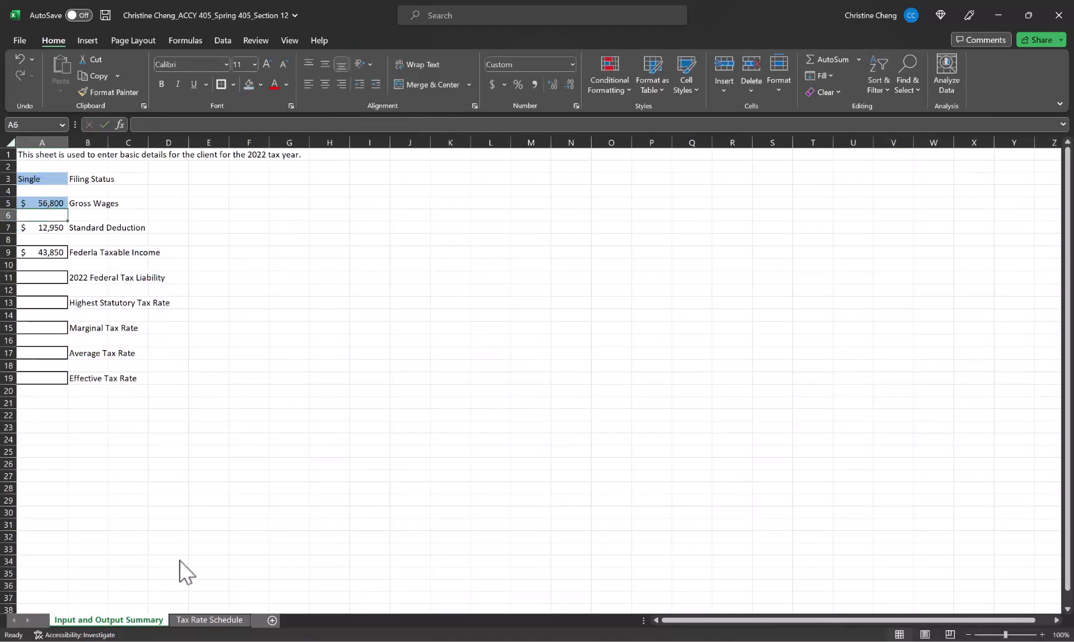
click(208, 621)
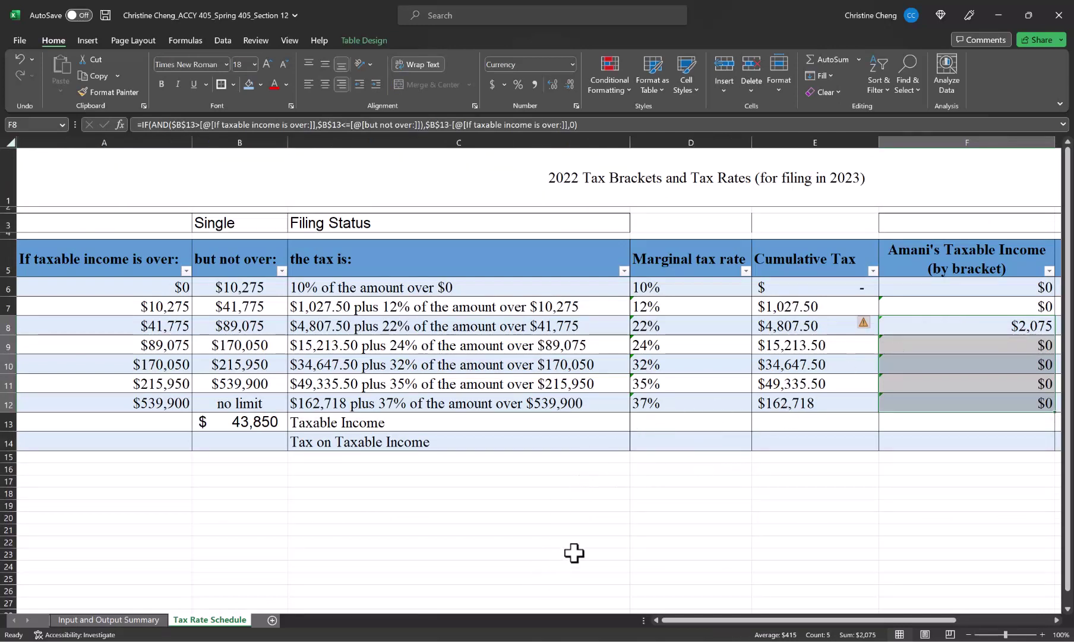
Step: Change the F6 formula's ceiling test from < to <= after comparing it with row 8
click(951, 289)
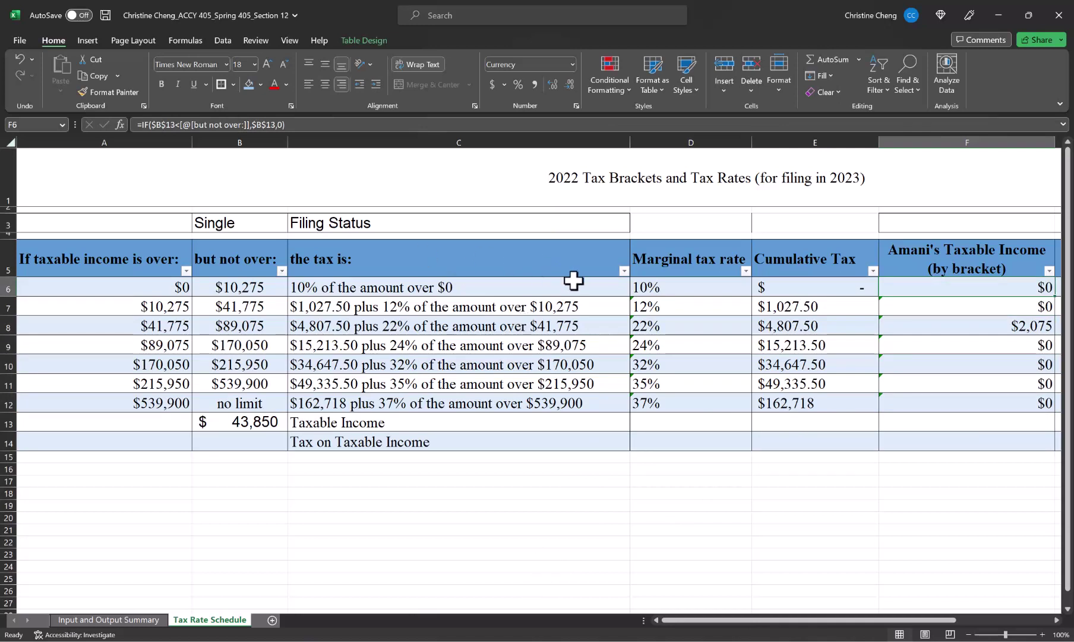
click(948, 324)
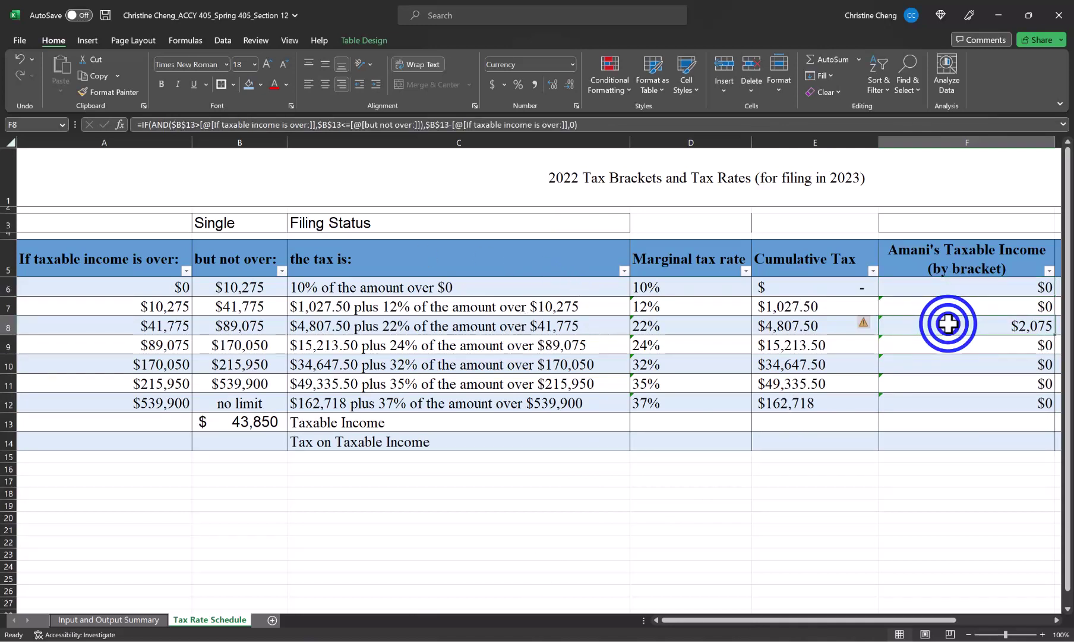
click(965, 286)
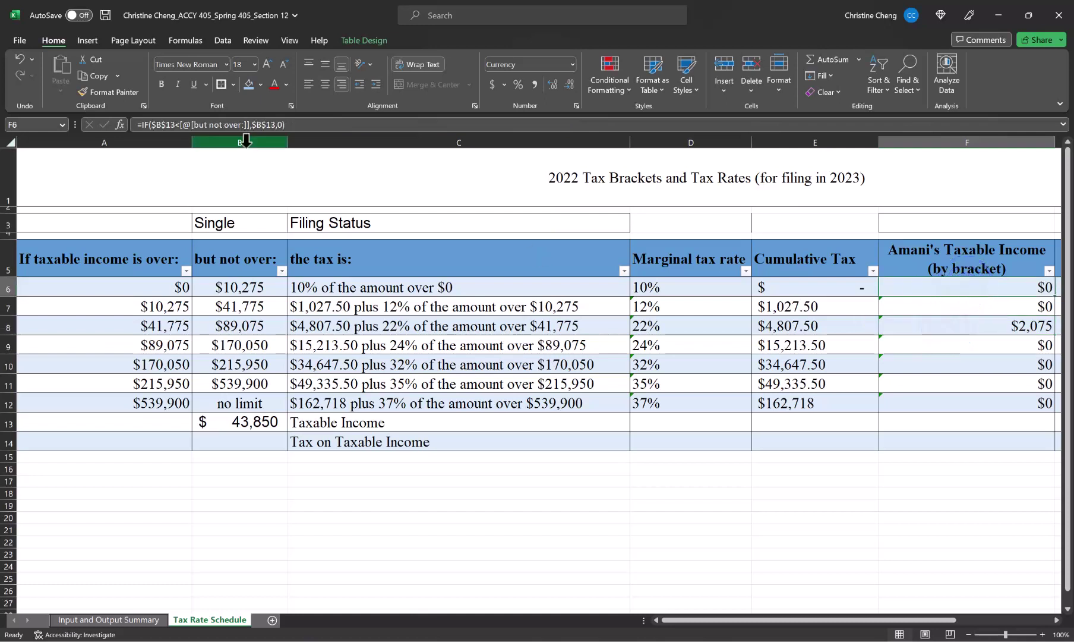
click(179, 123)
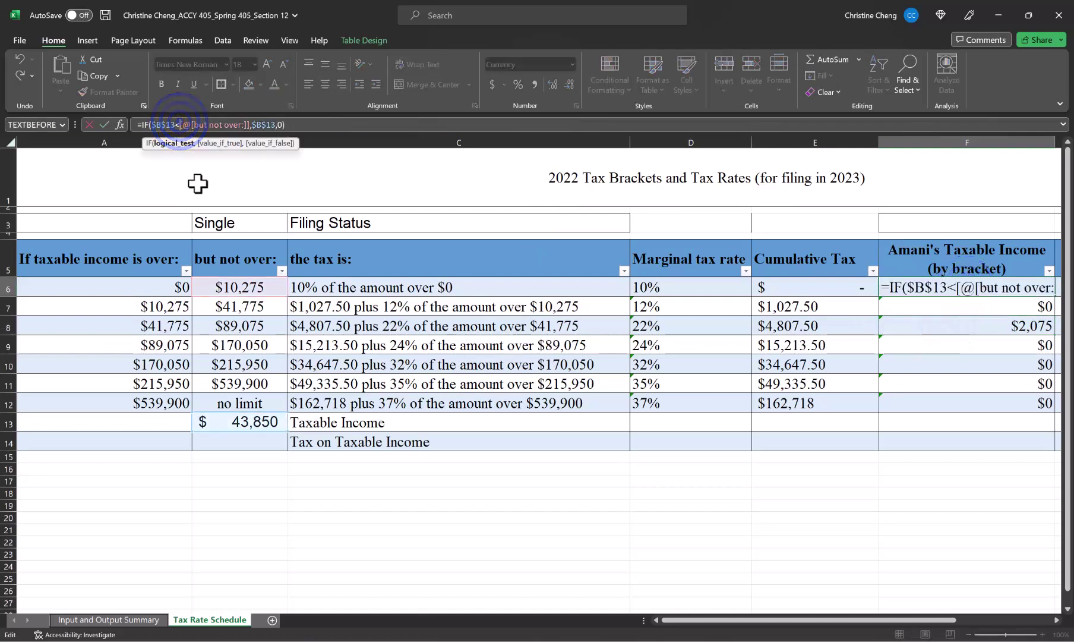
text(=)
key(Return)
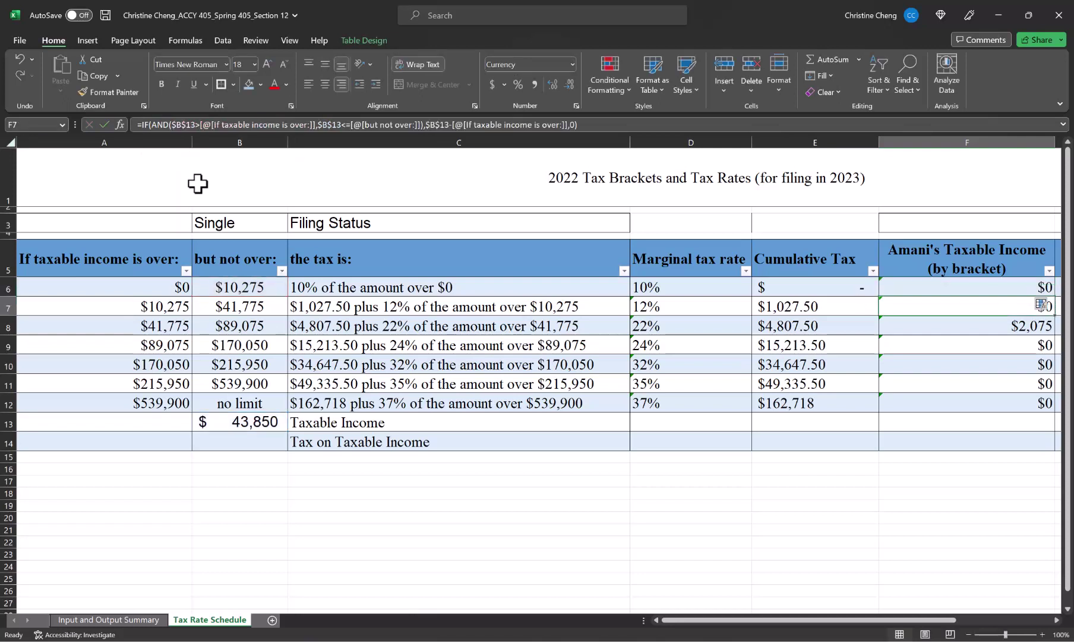